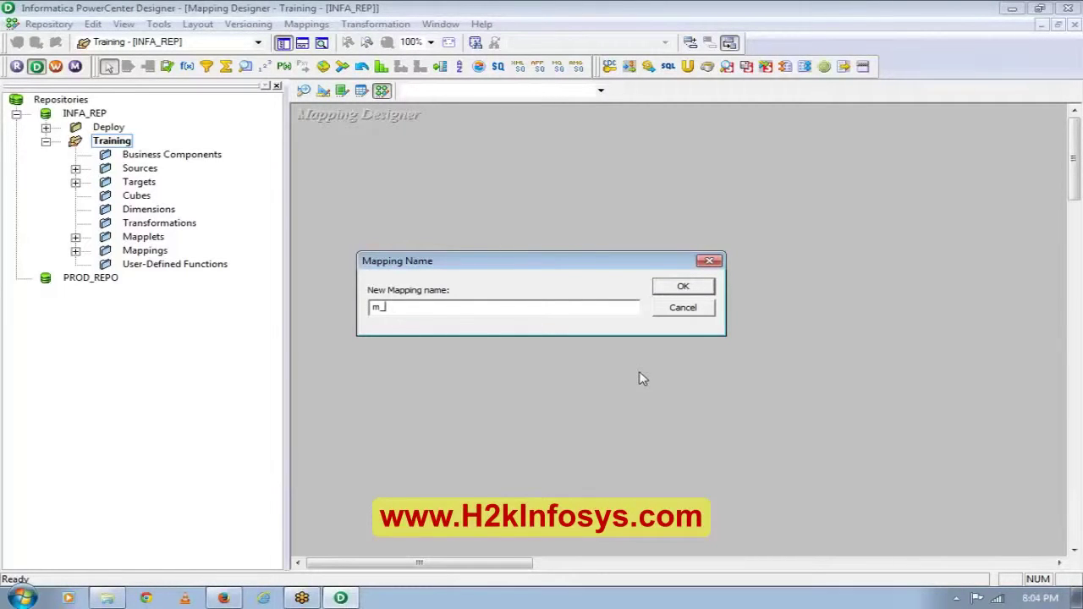
# Step: Name the new mapping m_employee_new and add the employees_new flat-file source to its workspace
pyautogui.write('employee_new')
pyautogui.click(684, 291)
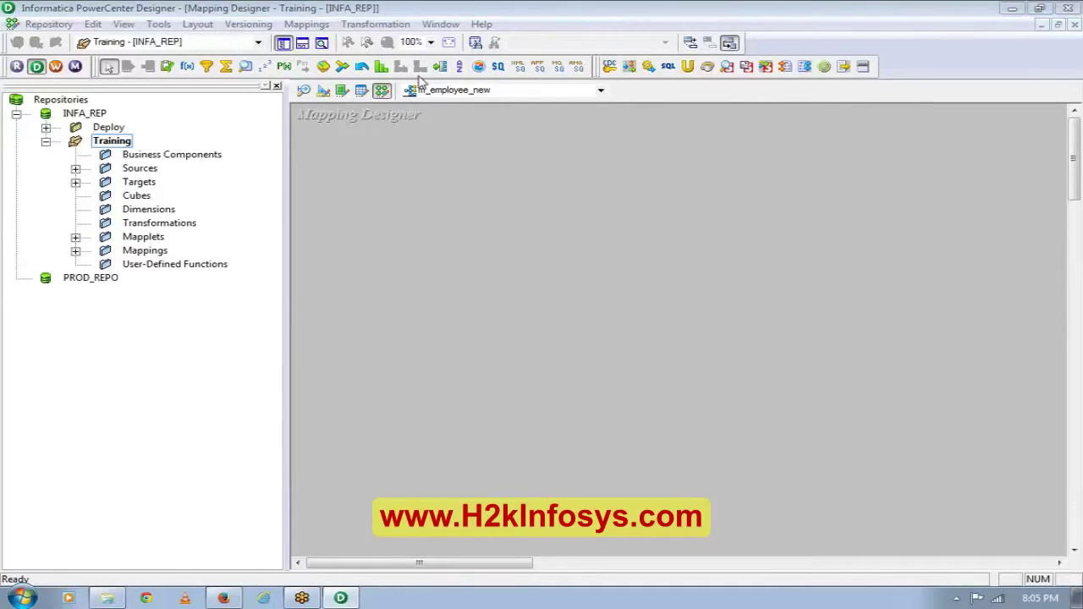
pyautogui.click(75, 169)
pyautogui.click(104, 183)
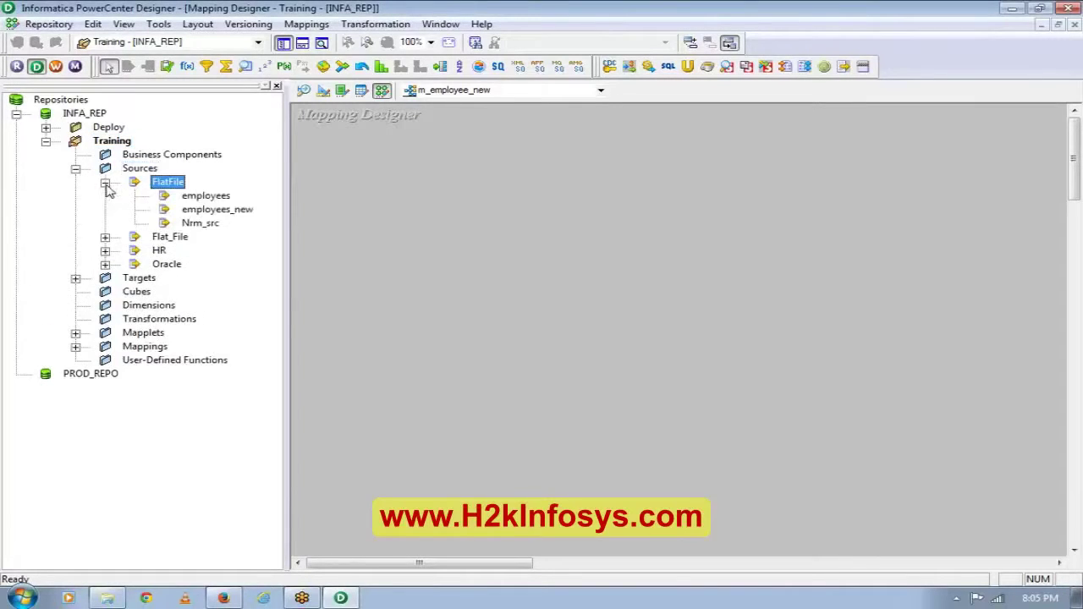
pyautogui.click(225, 212)
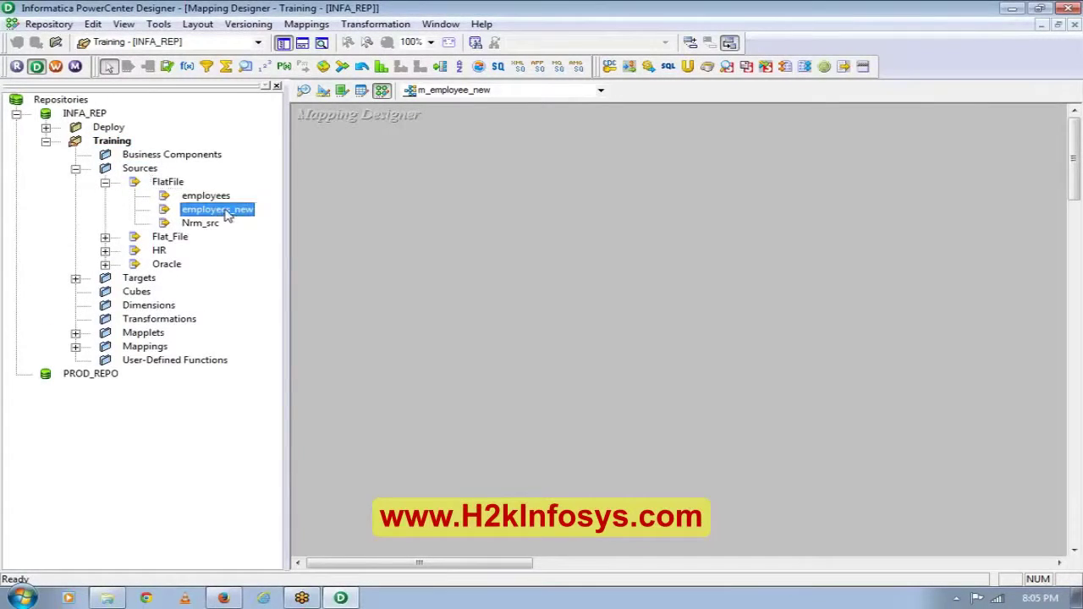
pyautogui.moveTo(226, 216); pyautogui.dragTo(439, 215)
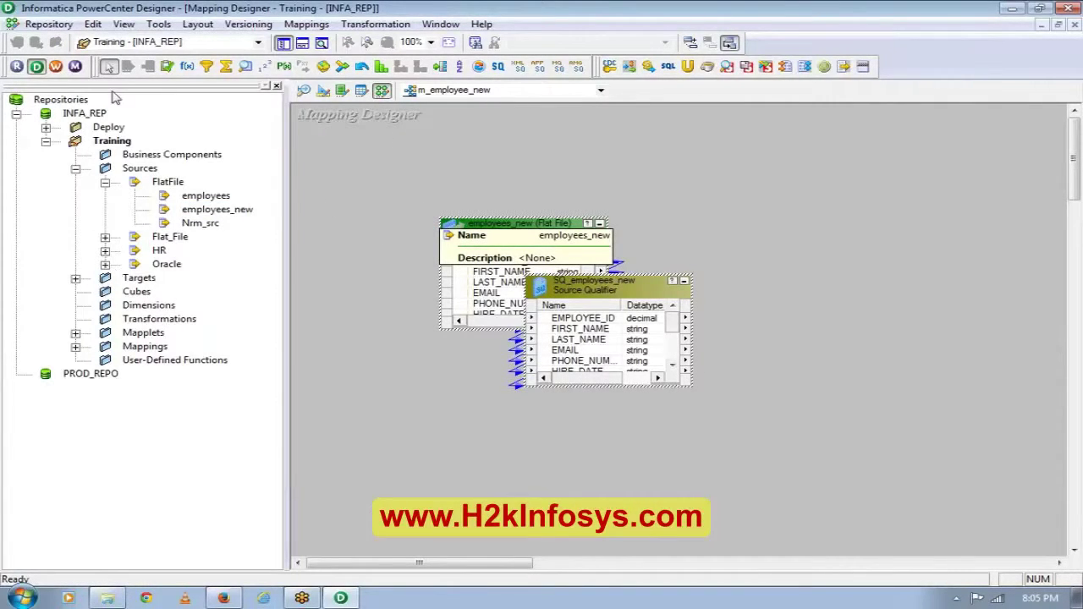
# Step: Add the Employee_new flat-file target to the mapping and enlarge the source qualifier upward to fit all its ports
pyautogui.click(105, 182)
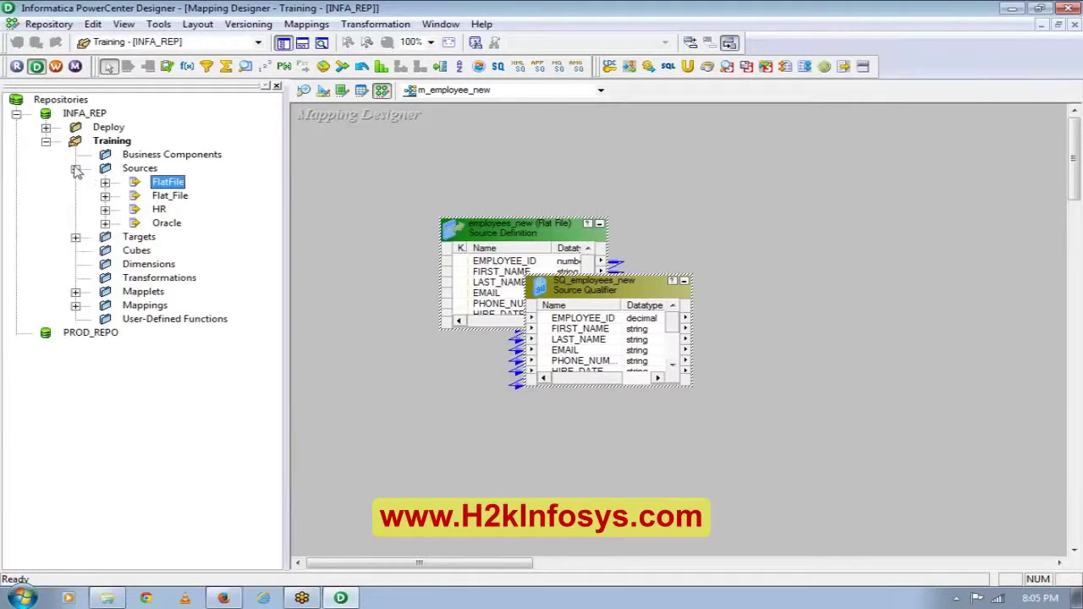
pyautogui.click(75, 169)
pyautogui.click(77, 182)
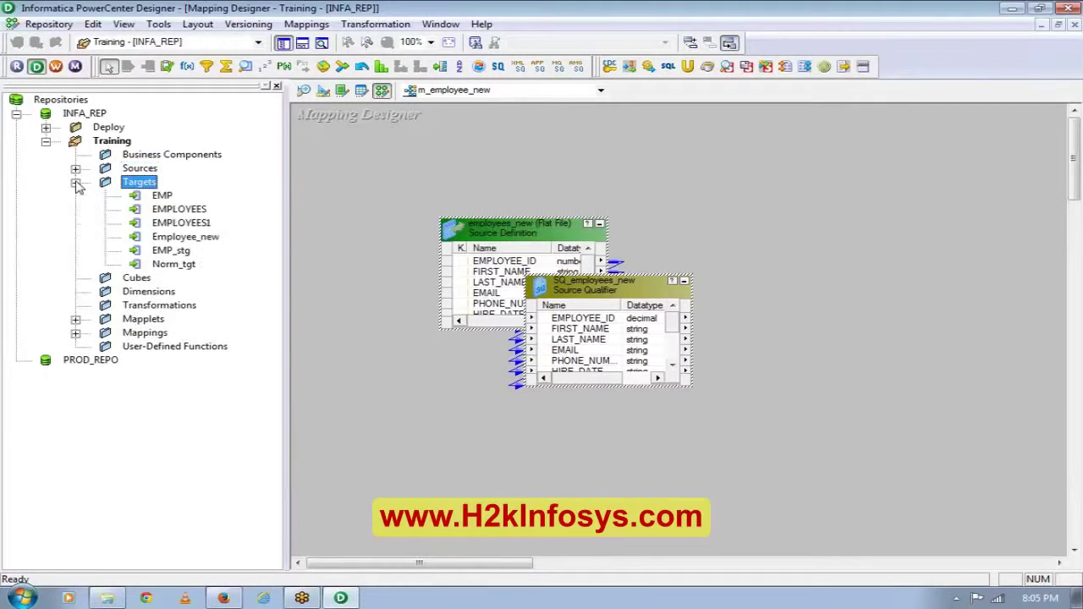
pyautogui.click(207, 241)
pyautogui.moveTo(208, 241); pyautogui.dragTo(857, 264)
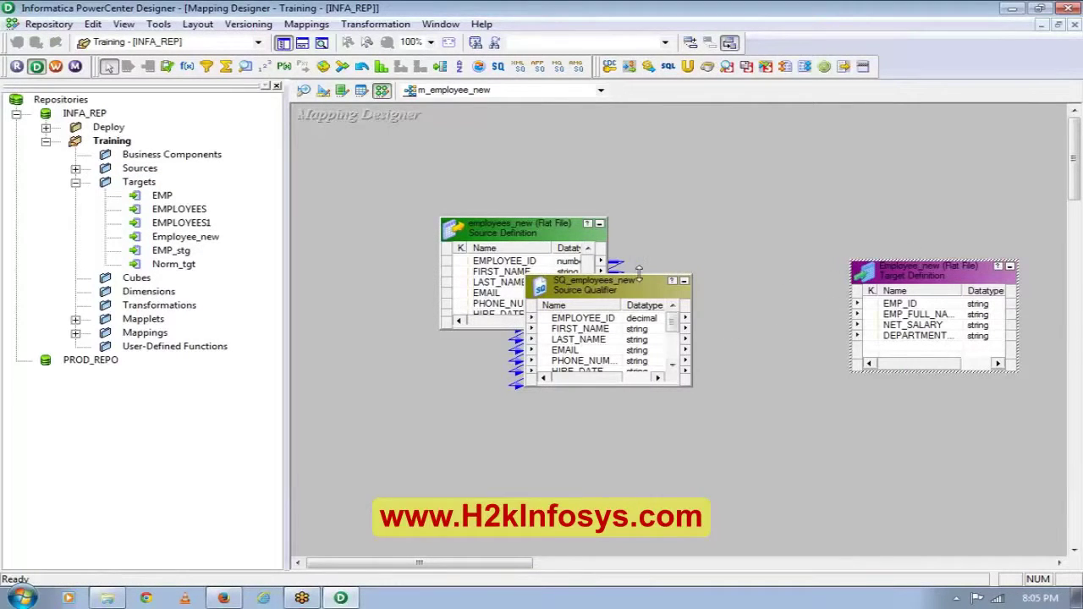
pyautogui.moveTo(449, 563); pyautogui.dragTo(487, 565)
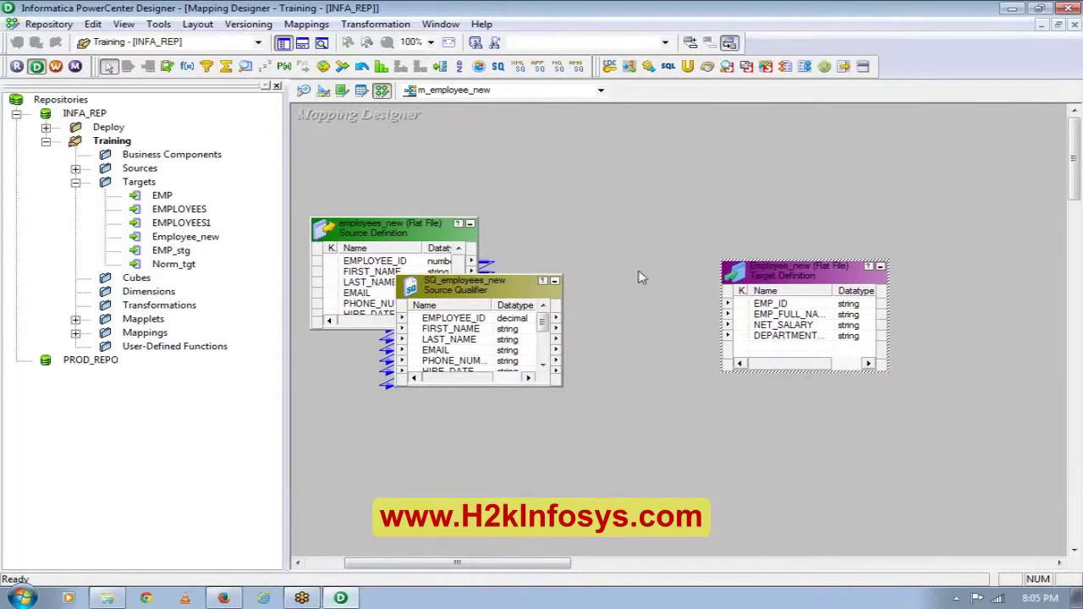
pyautogui.moveTo(521, 271); pyautogui.dragTo(518, 193)
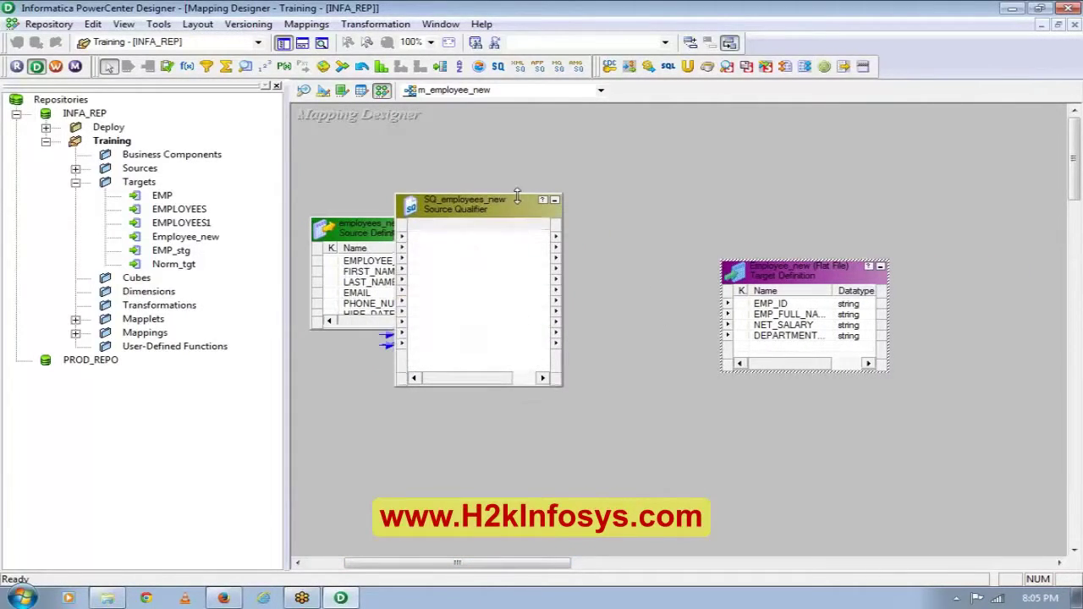
pyautogui.click(189, 69)
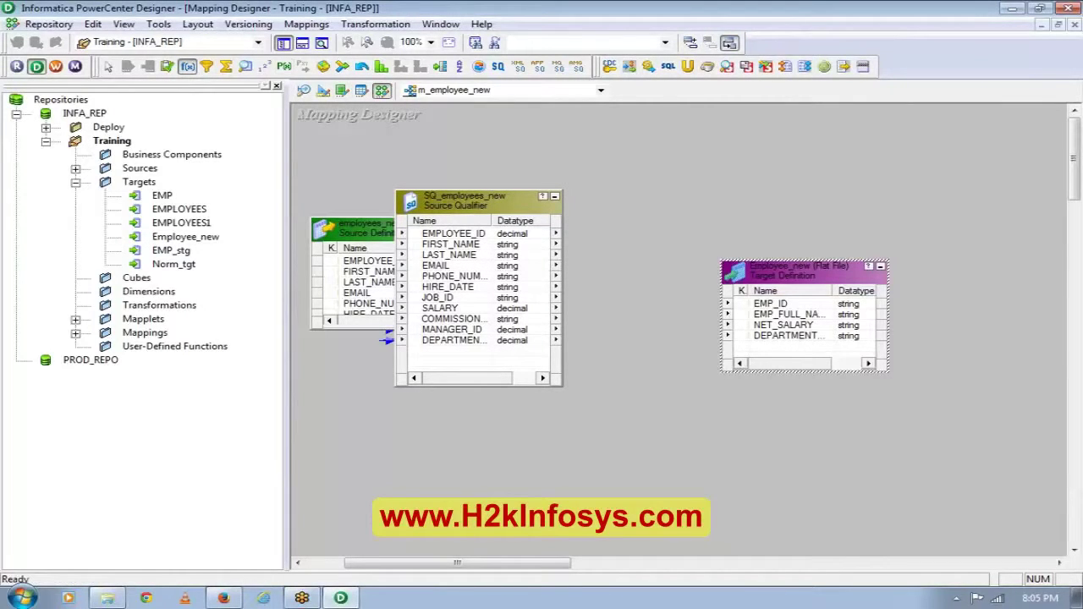
pyautogui.click(506, 122)
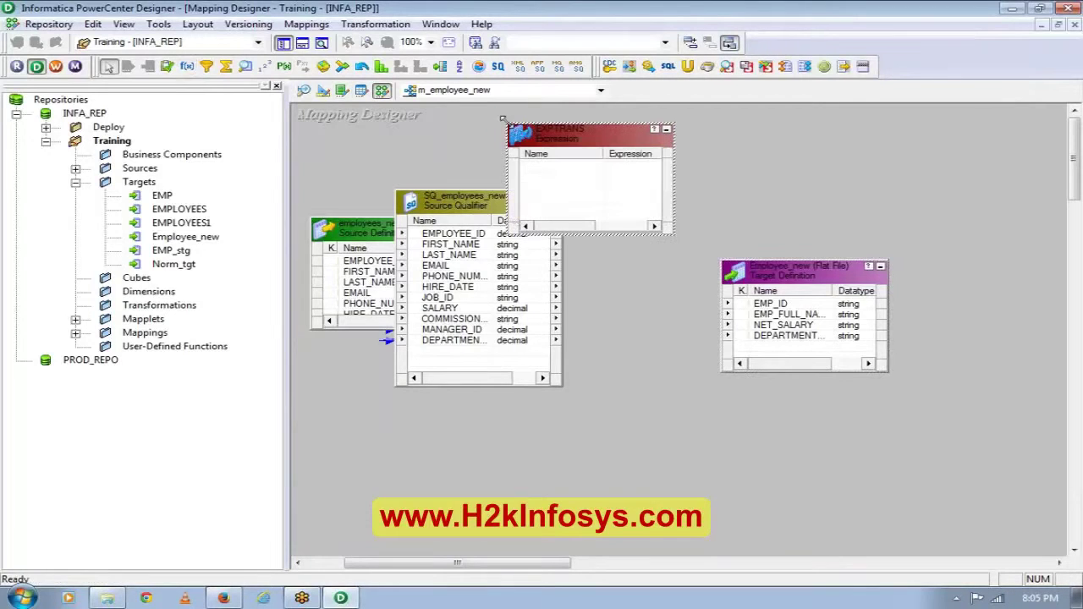
pyautogui.press('Delete')
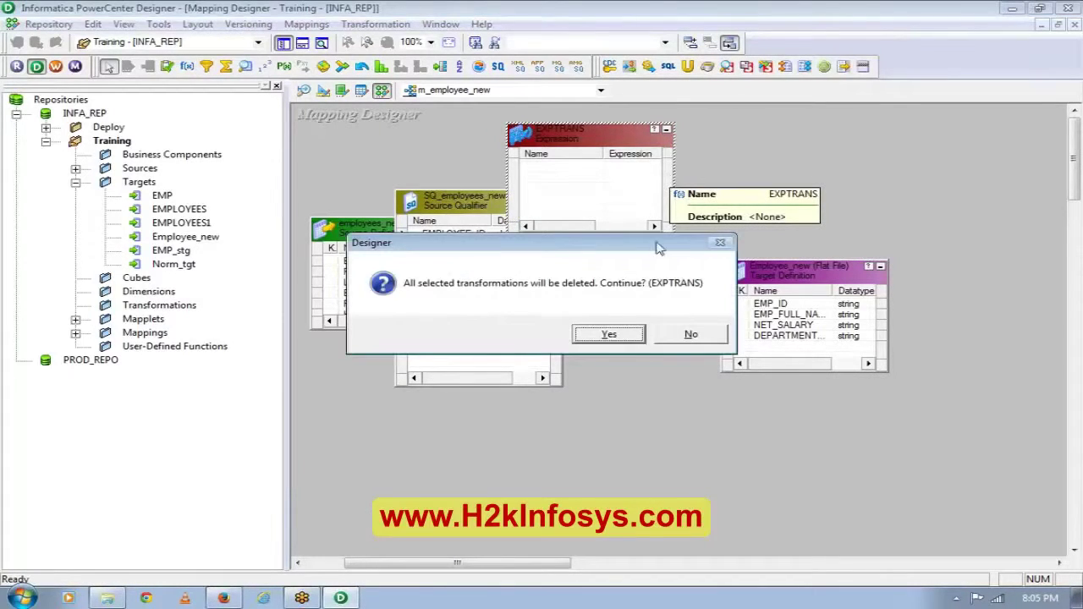
pyautogui.click(597, 339)
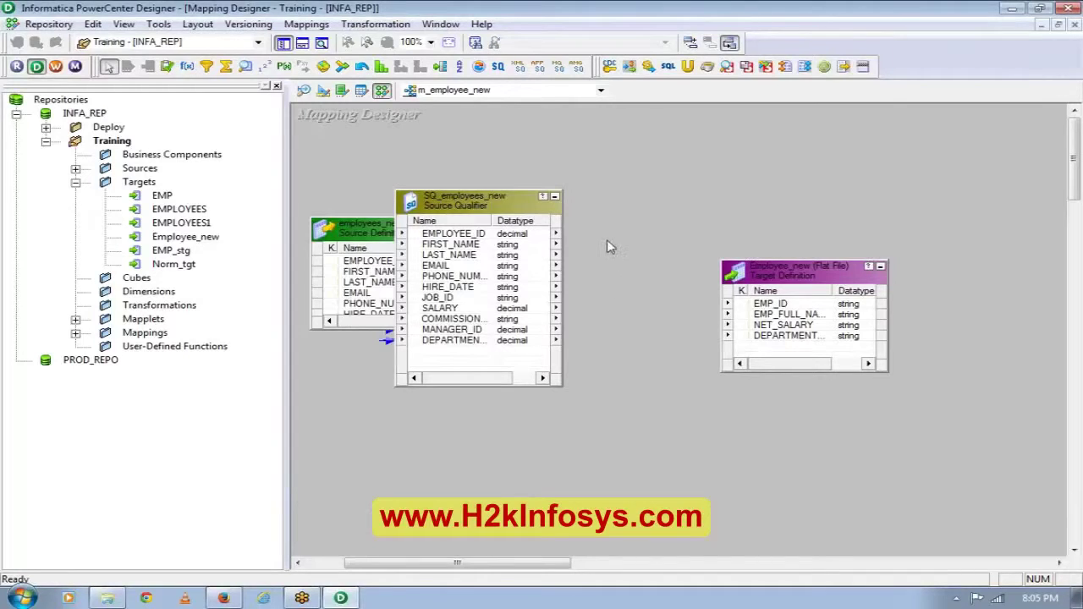
# Step: Create an Expression transformation named expression in the mapping
pyautogui.click(320, 26)
pyautogui.moveTo(375, 24)
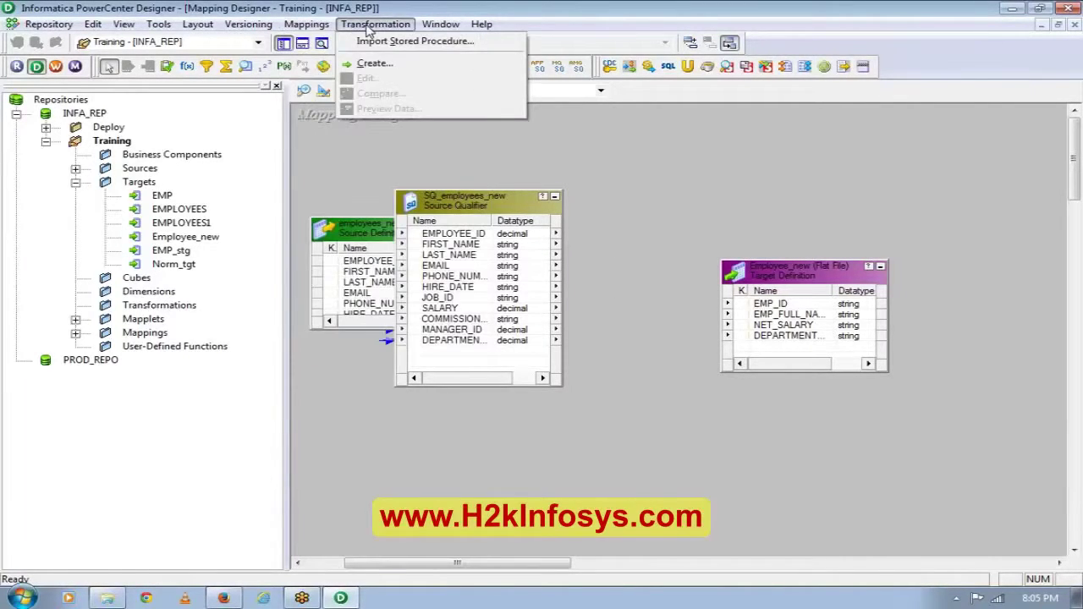
pyautogui.click(372, 64)
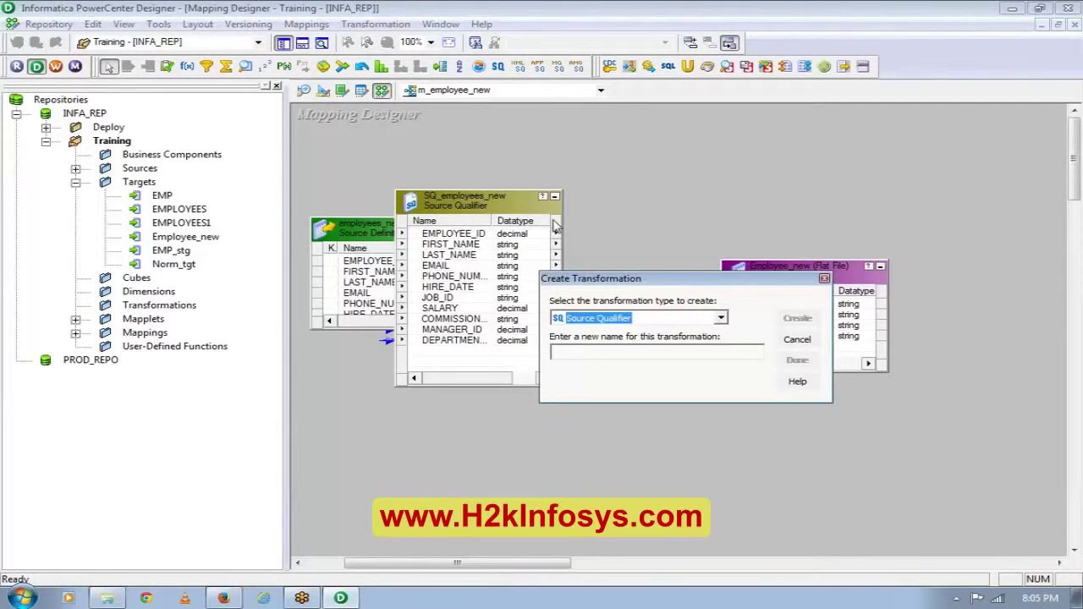
pyautogui.press('e')
pyautogui.click(701, 348)
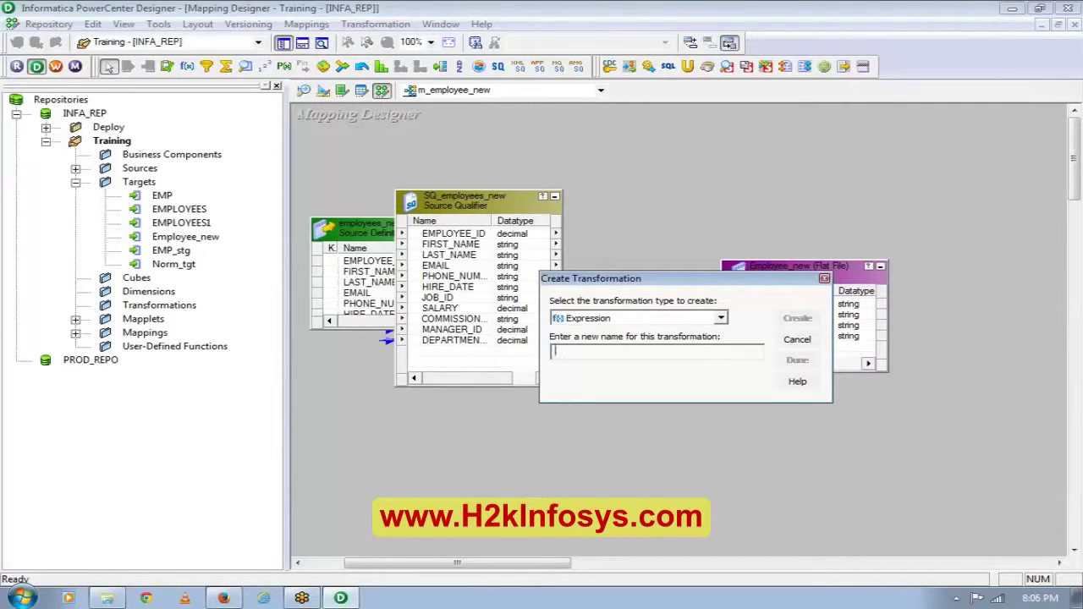
pyautogui.write('expression')
pyautogui.click(798, 318)
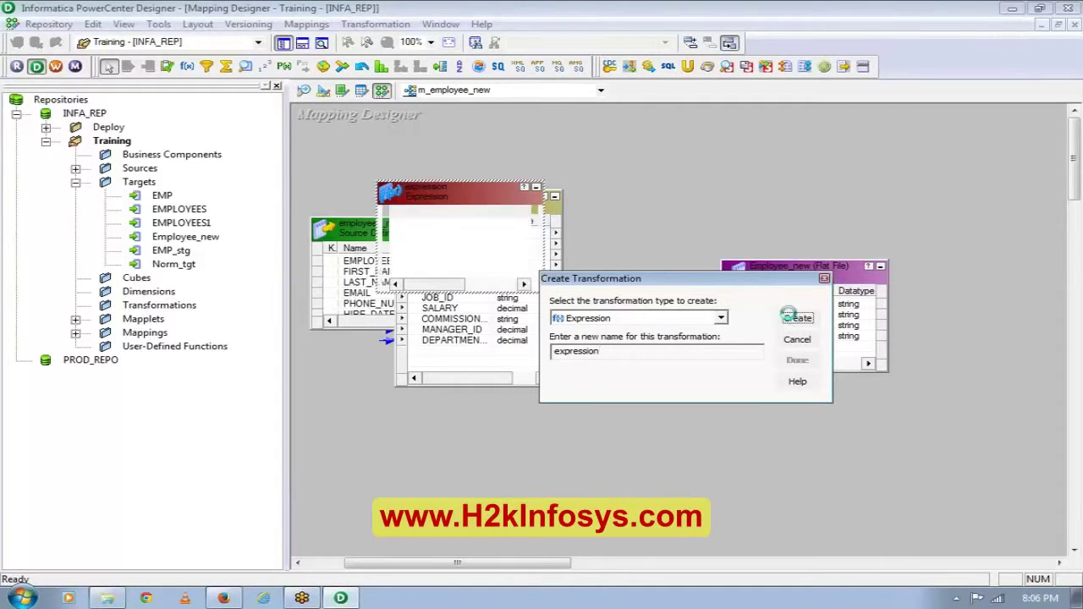
pyautogui.click(797, 360)
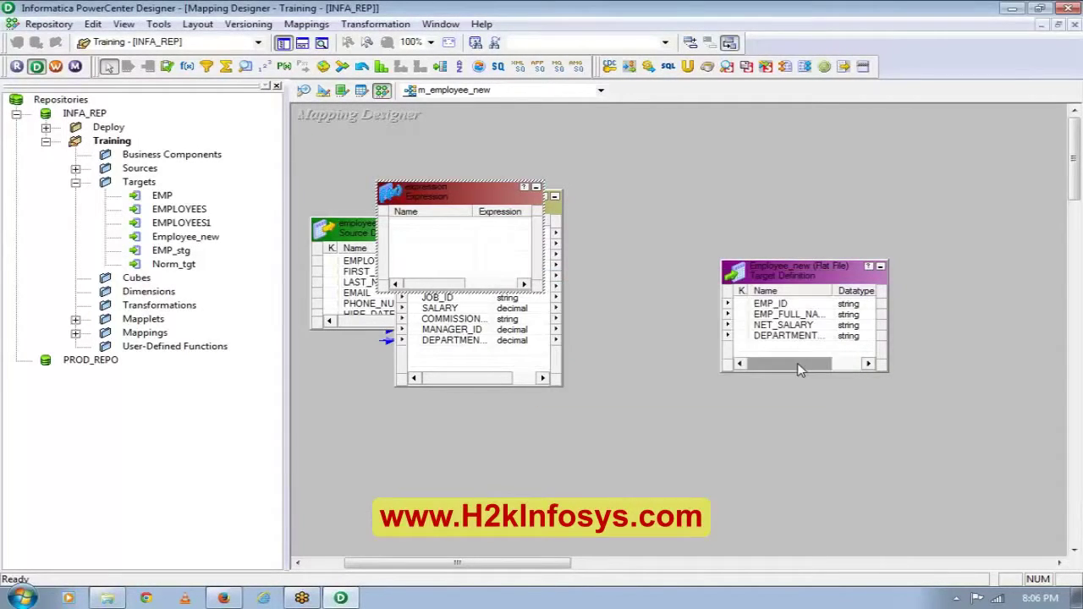
# Step: Move the Employee_new target farther right and place the expression transformation between the source qualifier and the target
pyautogui.moveTo(786, 256); pyautogui.dragTo(930, 212)
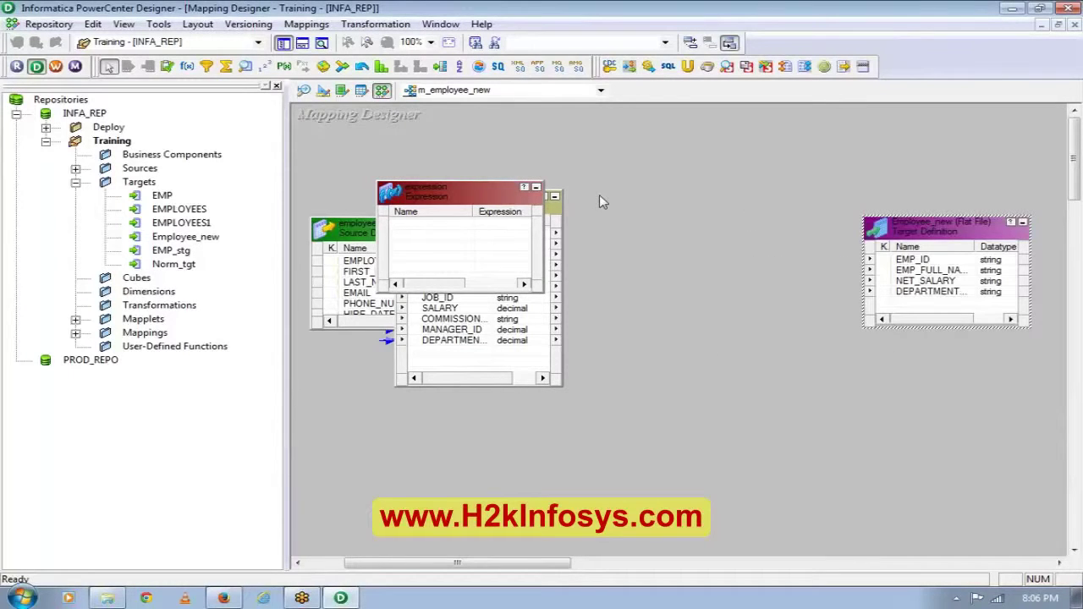
pyautogui.click(479, 212)
pyautogui.moveTo(478, 212); pyautogui.dragTo(698, 214)
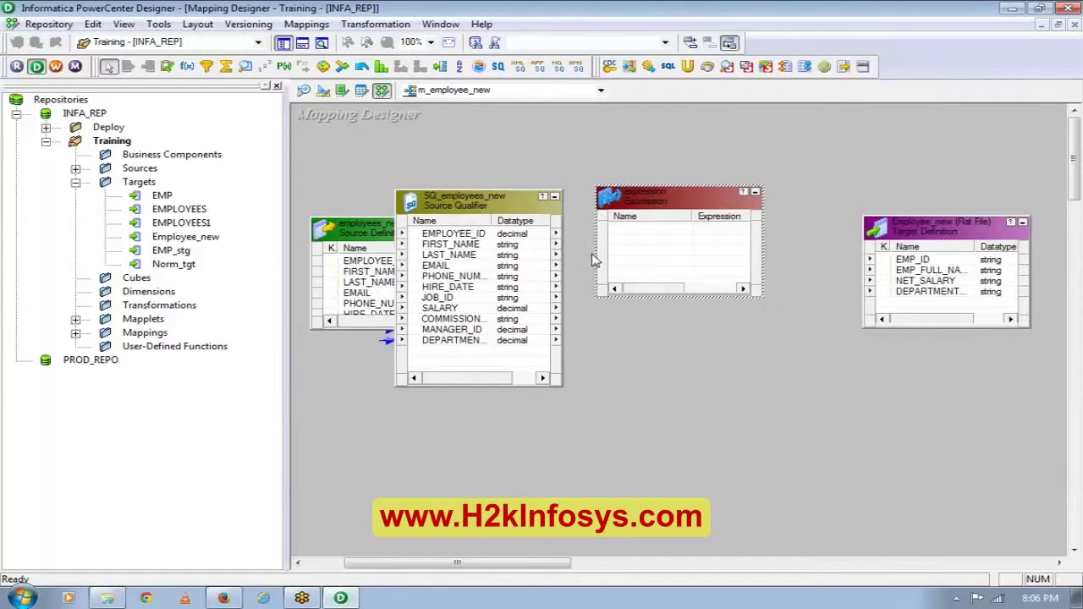
# Step: Link EMPLOYEE_ID, FIRST_NAME, LAST_NAME, SALARY, COMMISSION_PCT and DEPARTMENT_ID from the source qualifier to the expression transformation, enlarging the expression to fit
pyautogui.click(526, 237)
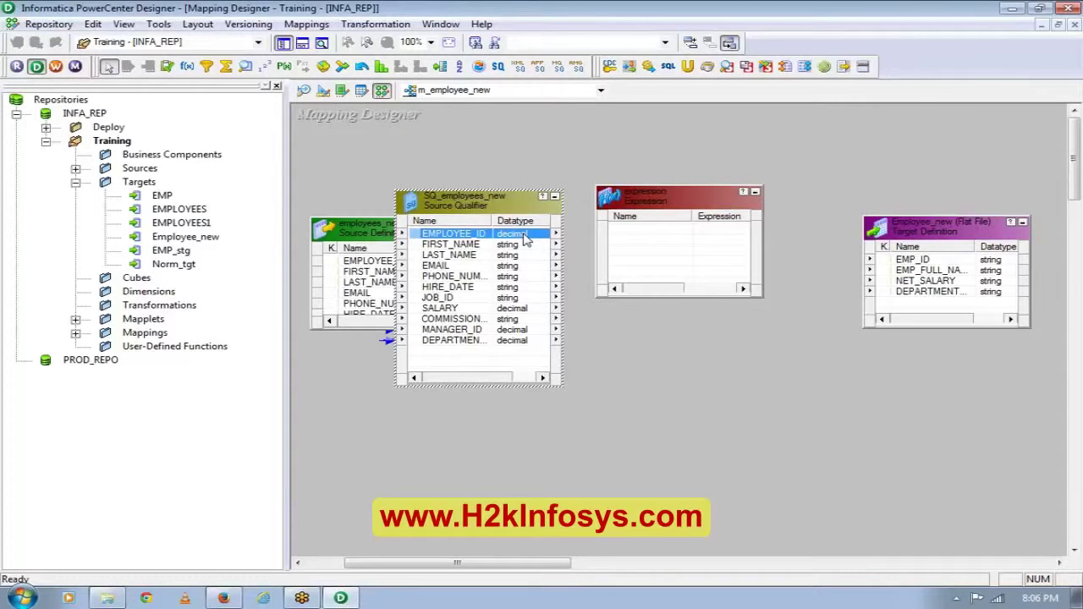
pyautogui.moveTo(525, 240); pyautogui.dragTo(643, 258)
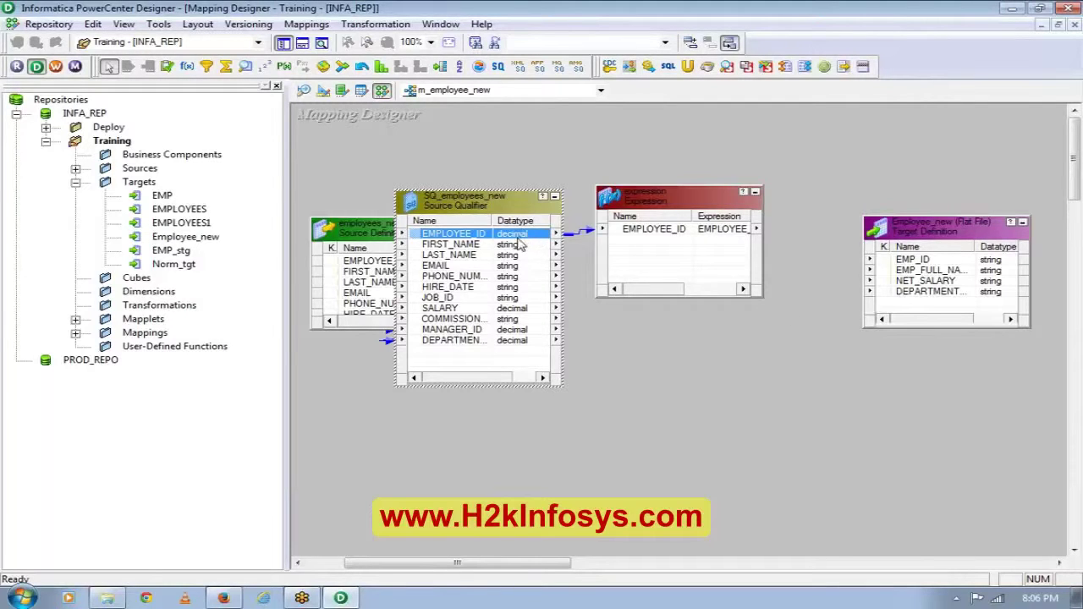
pyautogui.moveTo(519, 244); pyautogui.dragTo(680, 245)
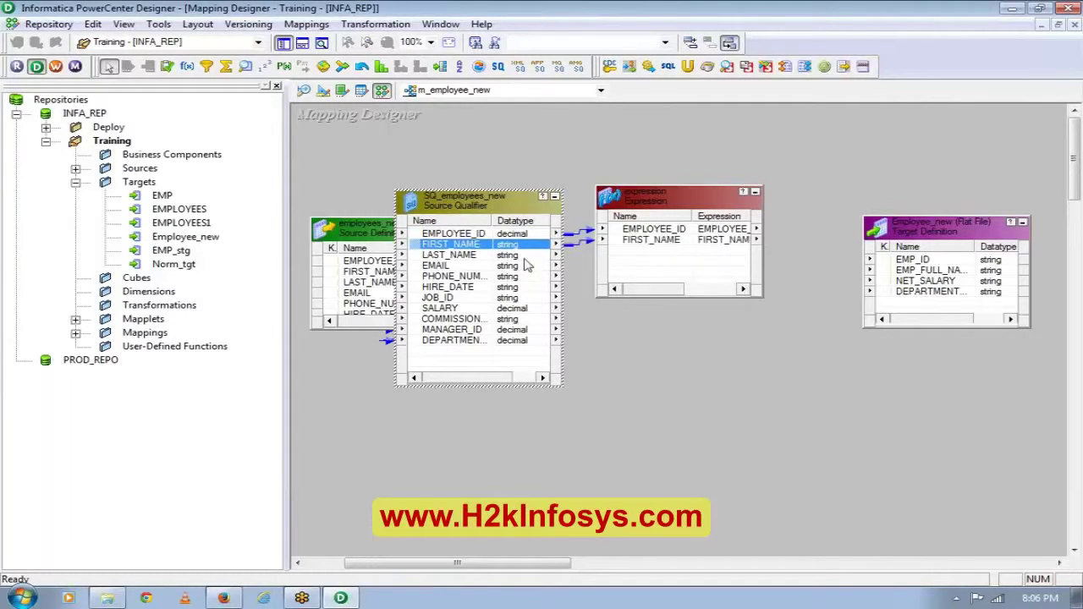
pyautogui.moveTo(510, 255); pyautogui.dragTo(633, 253)
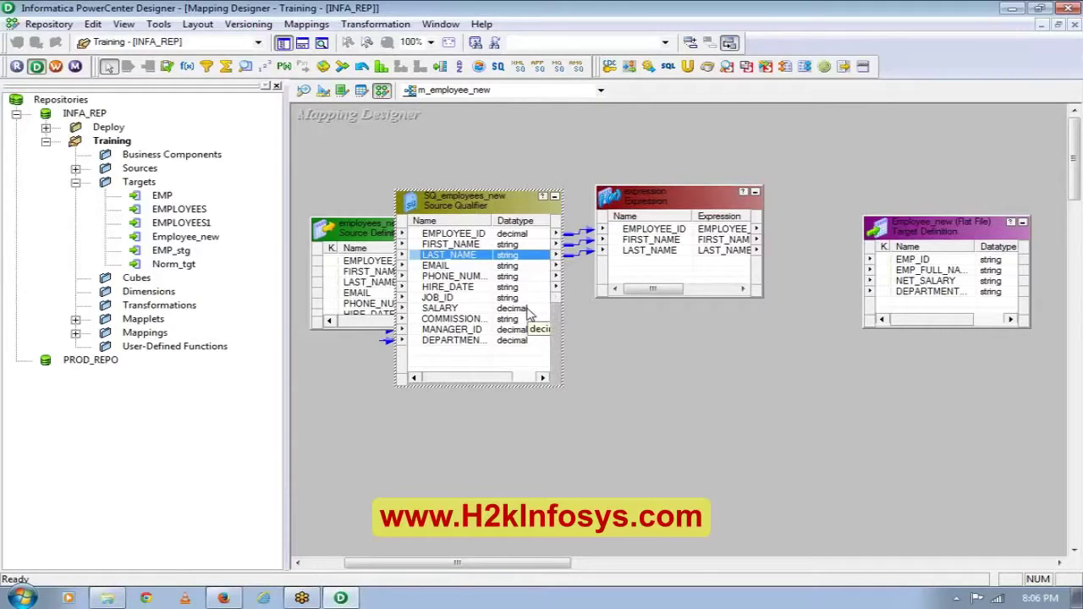
pyautogui.moveTo(528, 311); pyautogui.dragTo(667, 279)
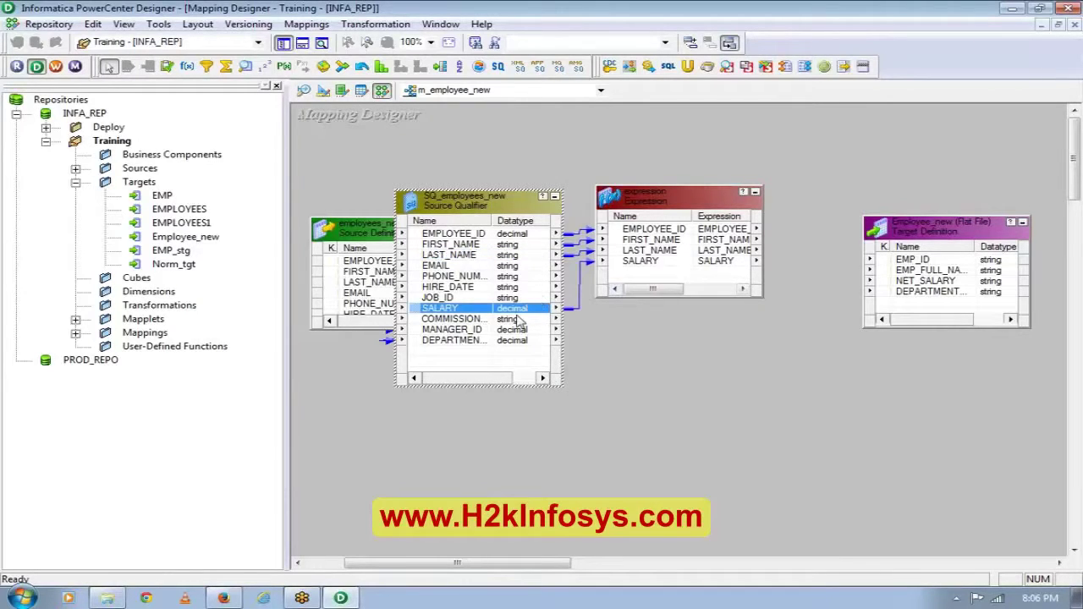
pyautogui.click(518, 320)
pyautogui.moveTo(518, 324); pyautogui.dragTo(653, 278)
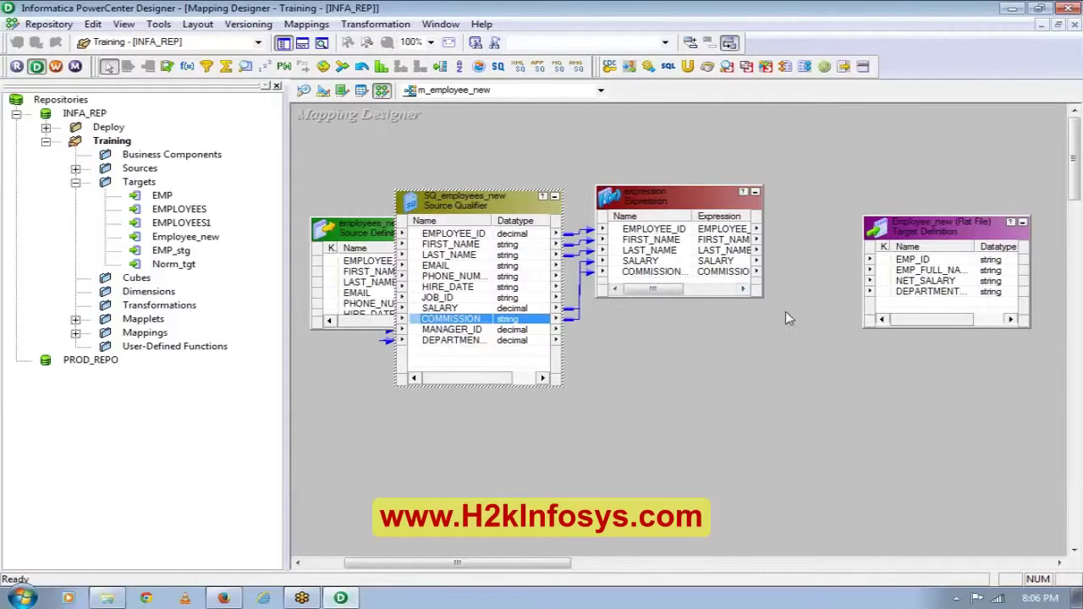
pyautogui.moveTo(711, 297); pyautogui.dragTo(713, 337)
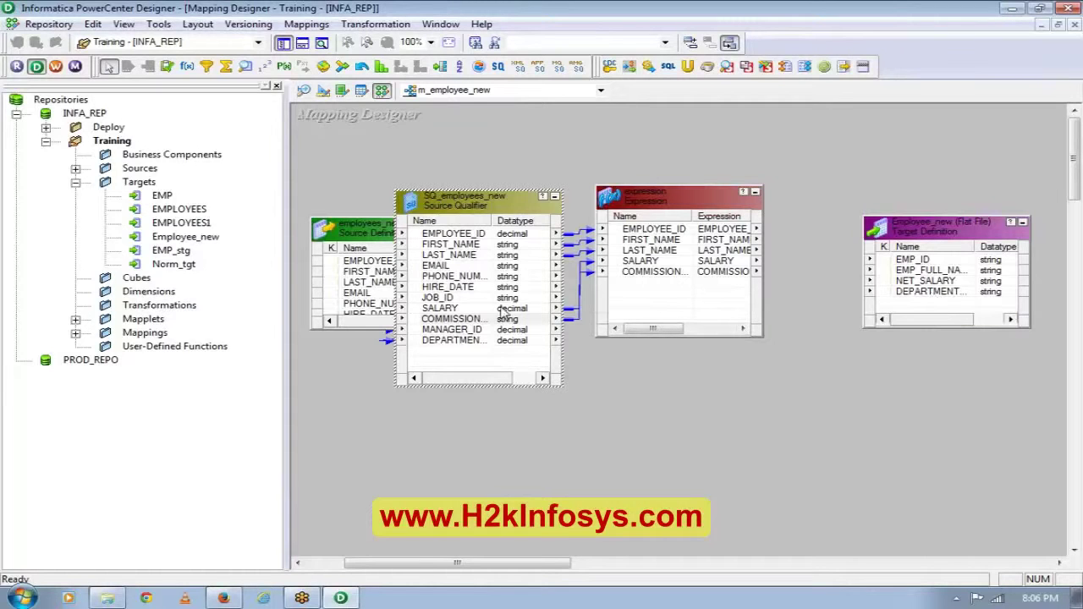
pyautogui.moveTo(458, 338); pyautogui.dragTo(677, 312)
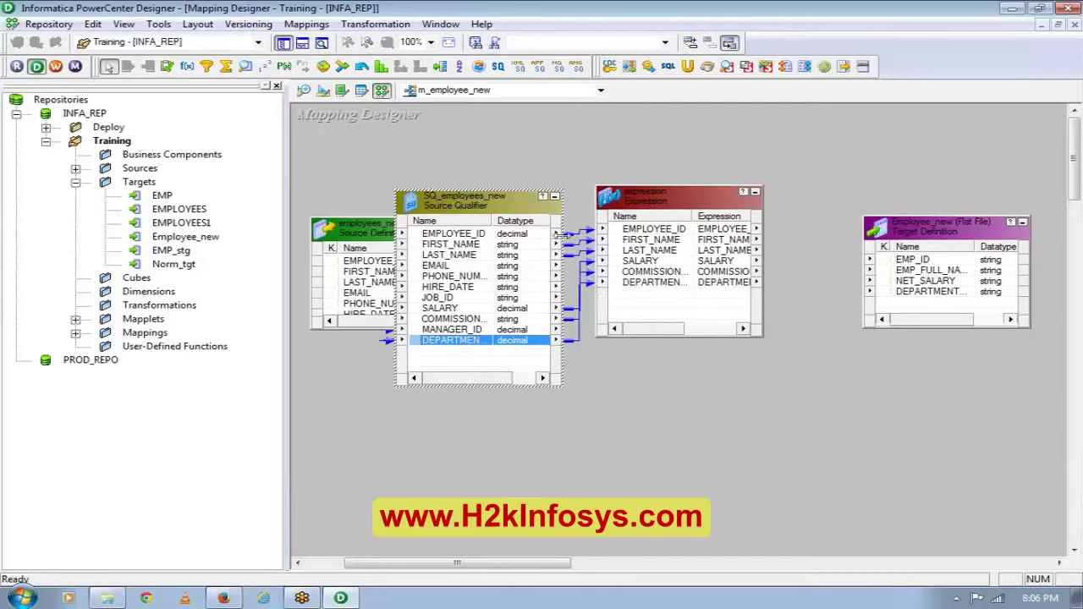
# Step: Iconize the source qualifier above the gap between source and expression, collapse the Targets folder, and iconize the employees_new source definition
pyautogui.click(554, 198)
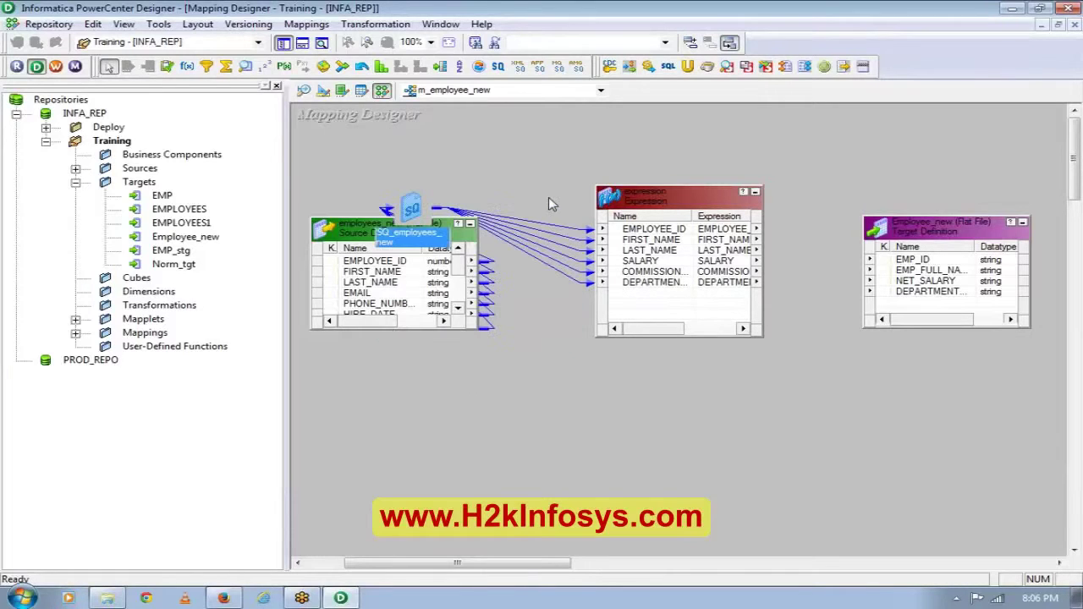
pyautogui.moveTo(413, 213); pyautogui.dragTo(513, 145)
pyautogui.click(366, 235)
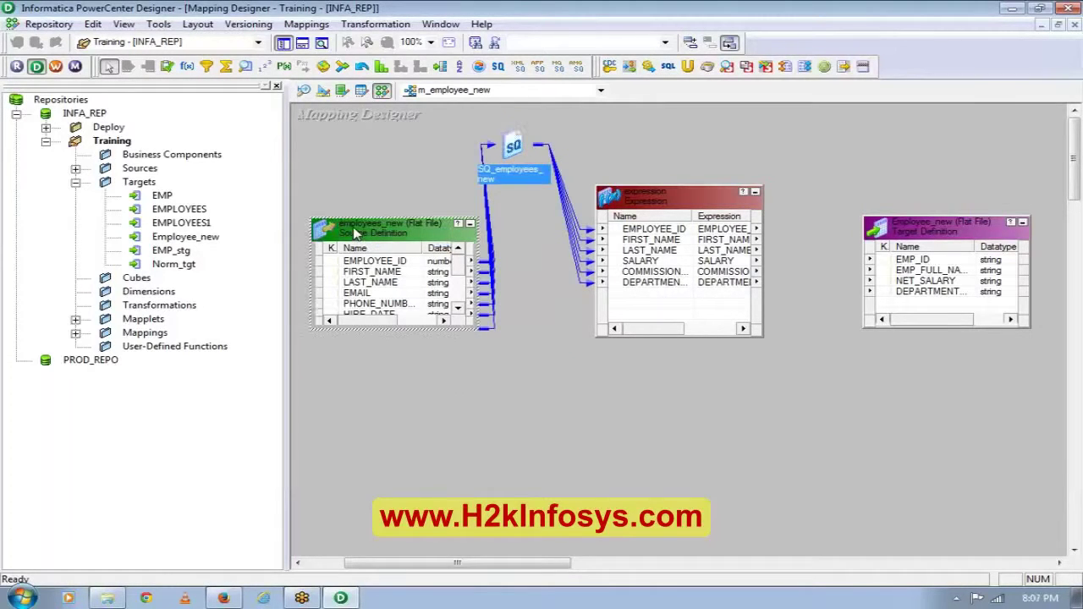
pyautogui.click(514, 143)
pyautogui.doubleClick(515, 143)
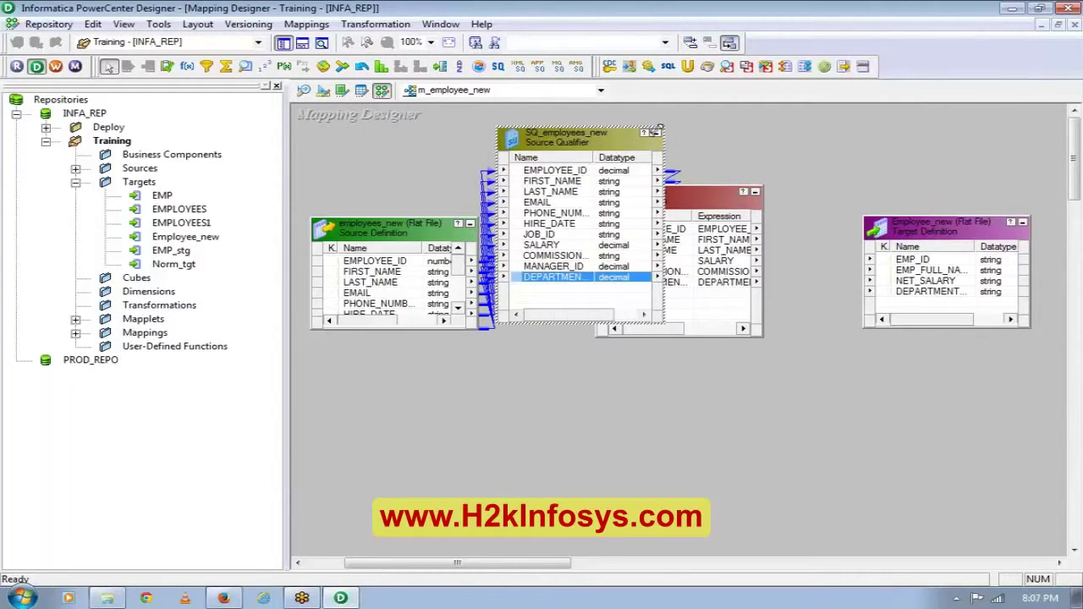
pyautogui.click(656, 133)
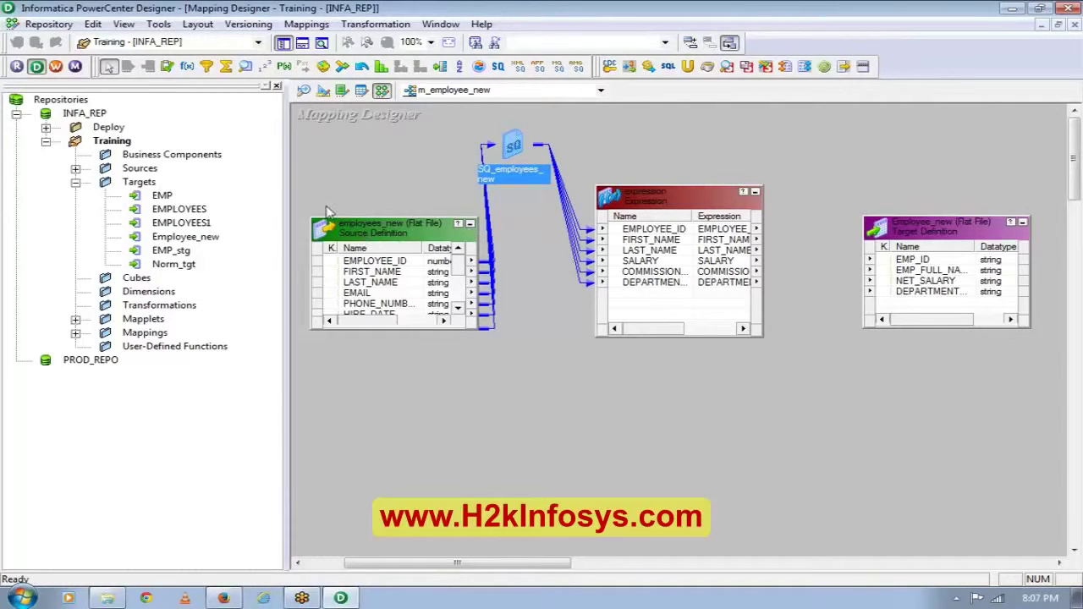
pyautogui.click(75, 183)
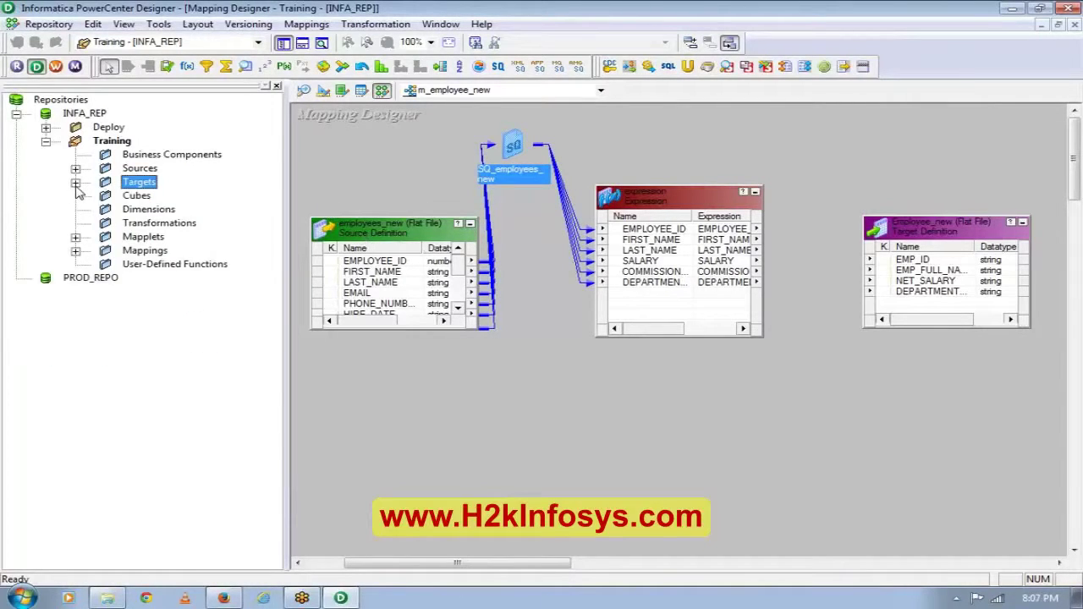
pyautogui.click(470, 223)
# Step: In the expression transformation, add a port named FULL_NAME directly below LAST_NAME and make it output-only
pyautogui.doubleClick(643, 258)
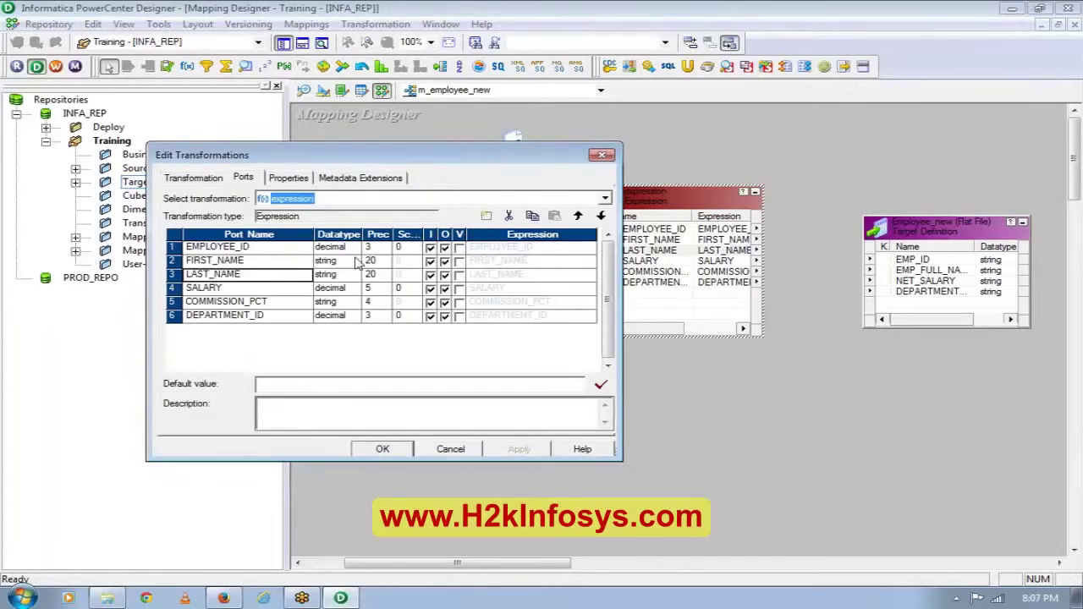
pyautogui.click(172, 247)
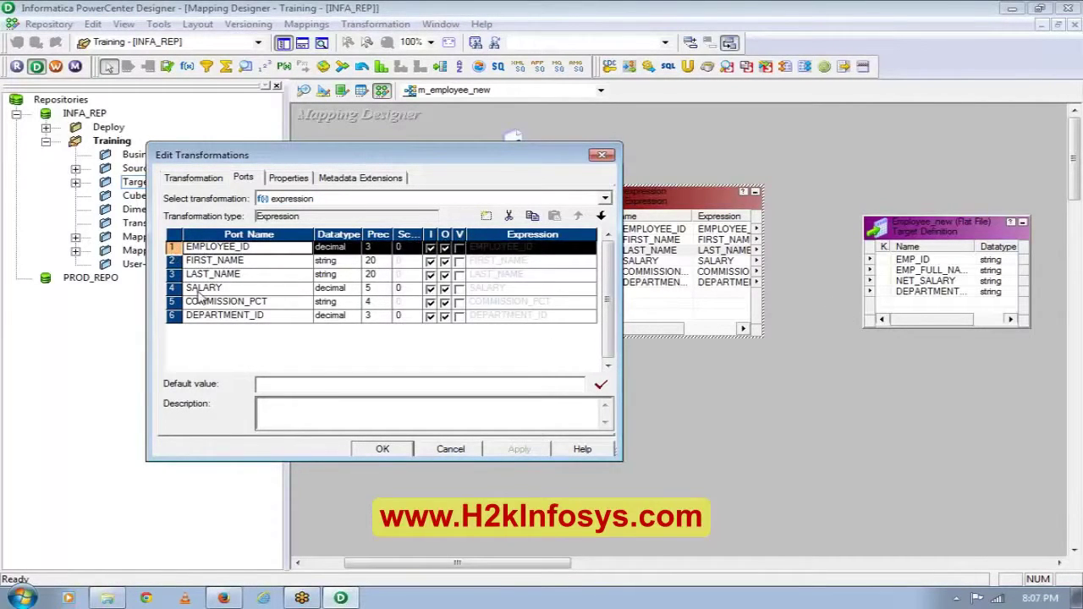
pyautogui.click(174, 275)
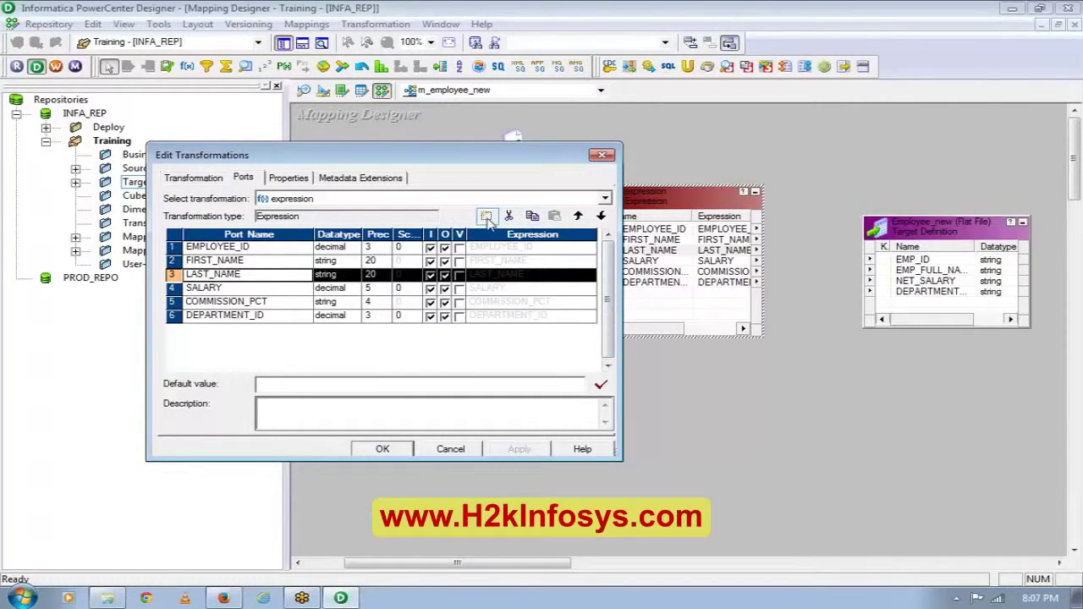
pyautogui.click(487, 218)
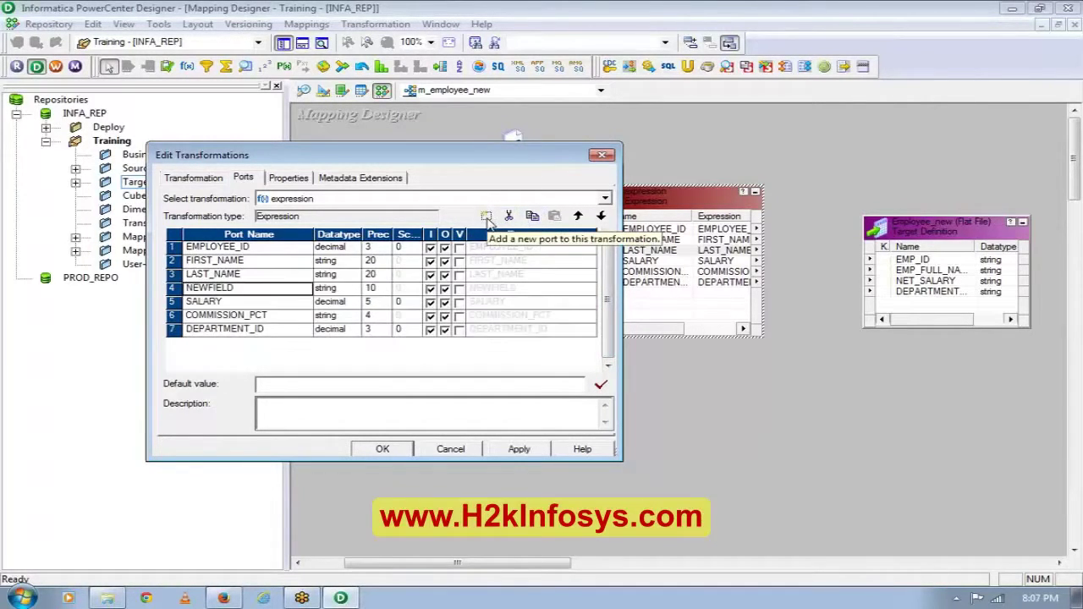
pyautogui.write('FULL_')
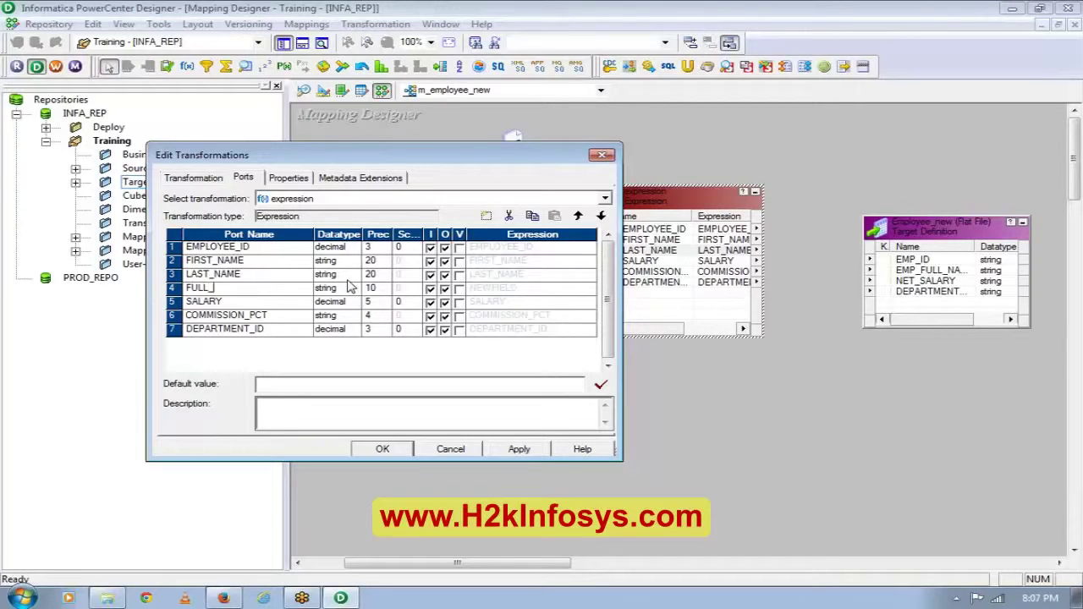
pyautogui.write('NAME')
pyautogui.click(174, 288)
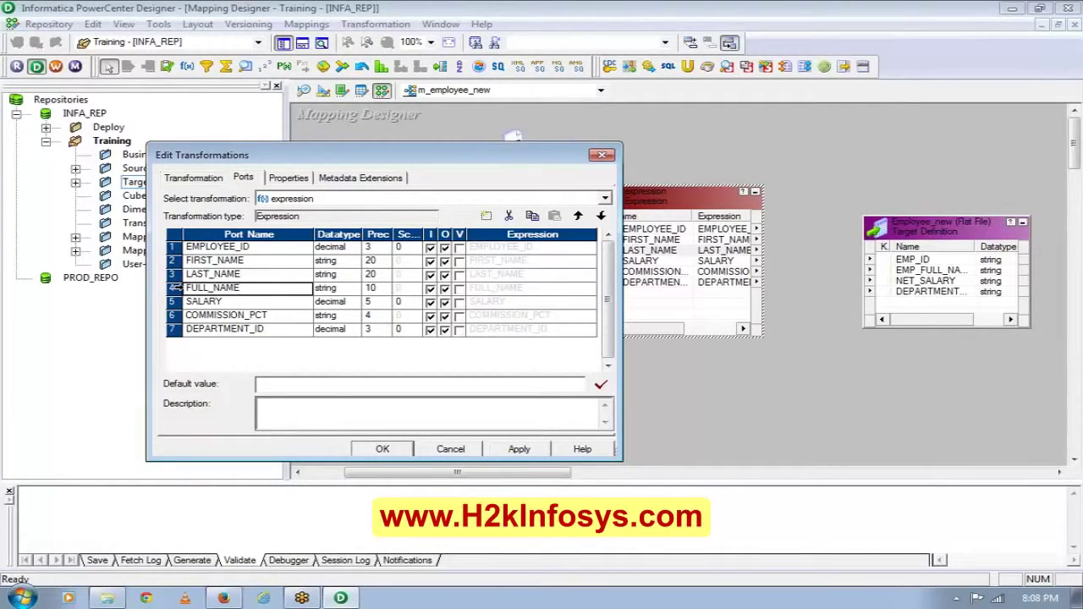
pyautogui.click(430, 289)
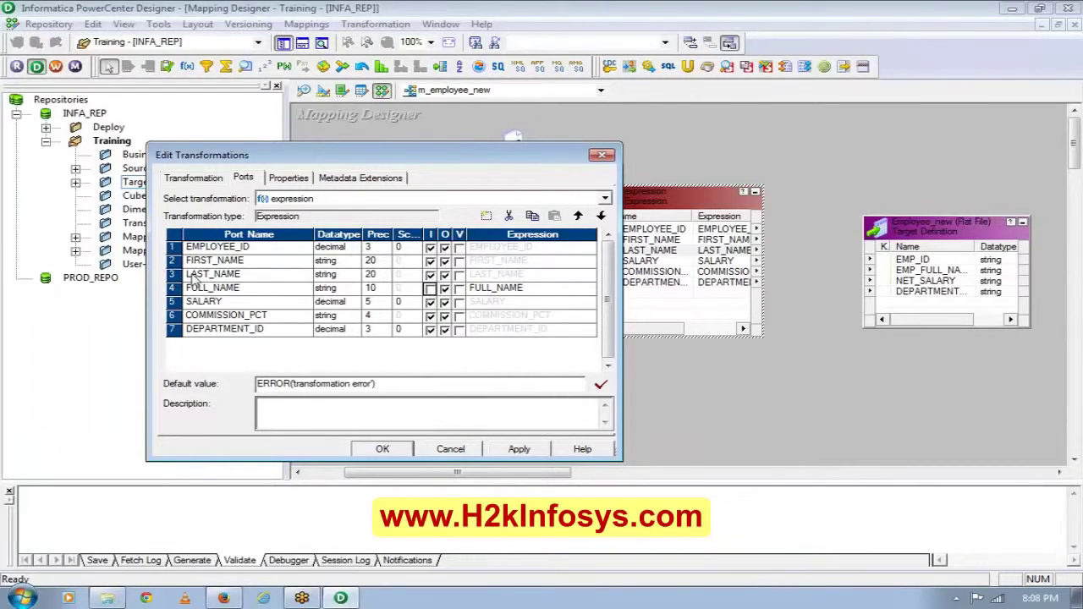
# Step: Make the FIRST_NAME and LAST_NAME ports of the expression transformation input-only
pyautogui.click(178, 261)
pyautogui.keyDown('shift'); pyautogui.click(176, 274); pyautogui.keyUp('shift')
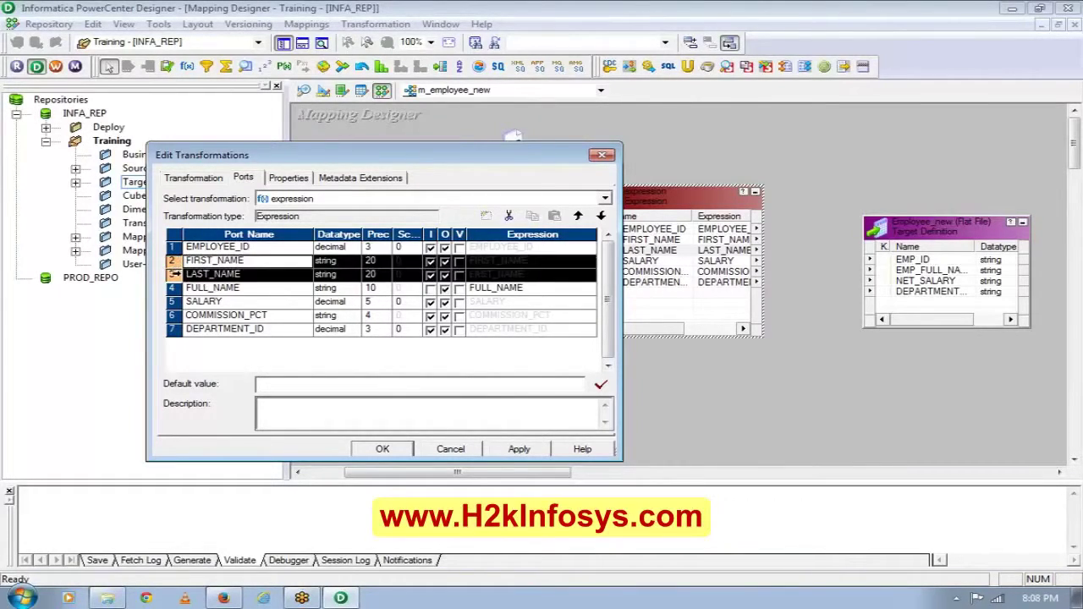
pyautogui.click(221, 289)
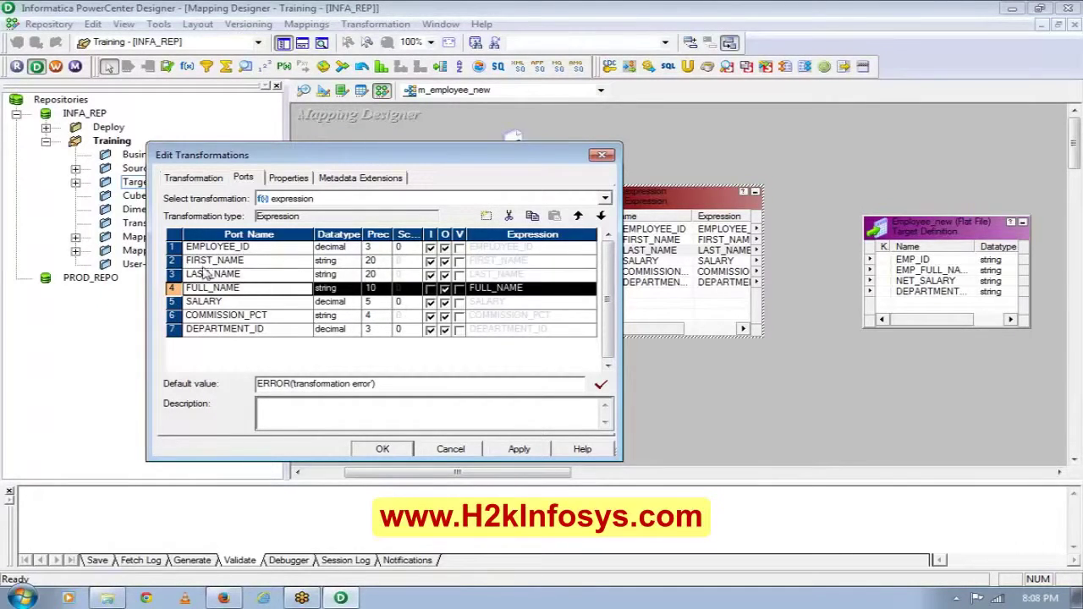
pyautogui.click(181, 261)
pyautogui.keyDown('shift'); pyautogui.click(178, 273); pyautogui.keyUp('shift')
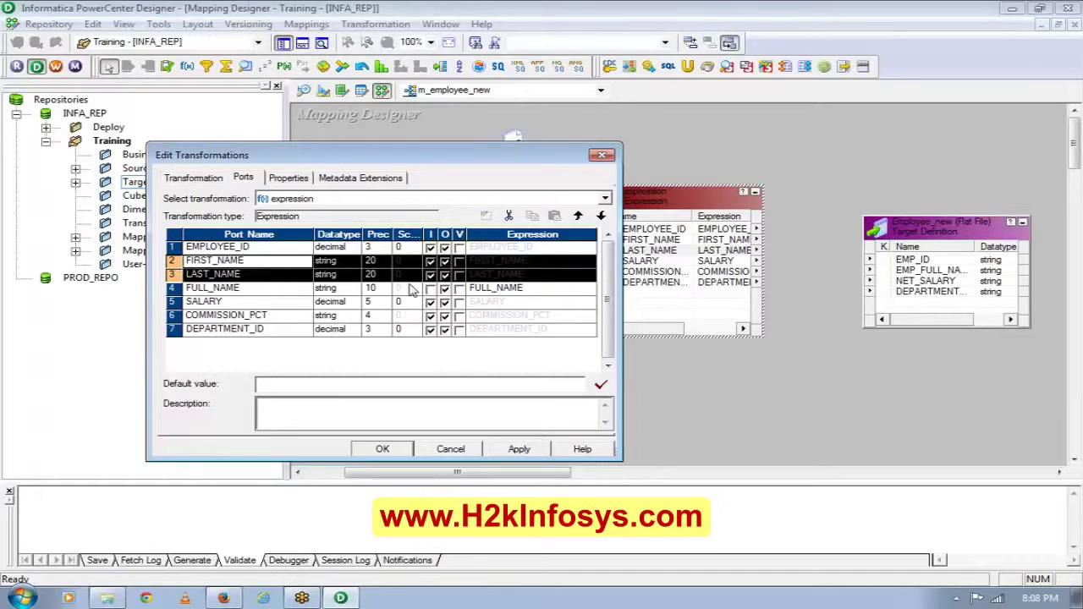
pyautogui.click(446, 263)
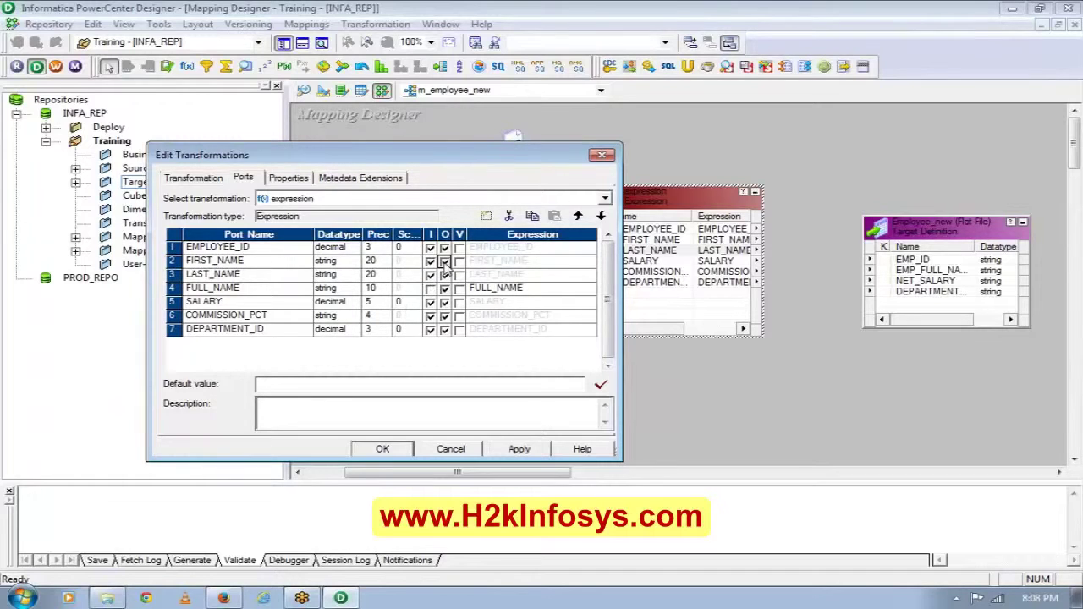
pyautogui.click(445, 263)
pyautogui.click(445, 275)
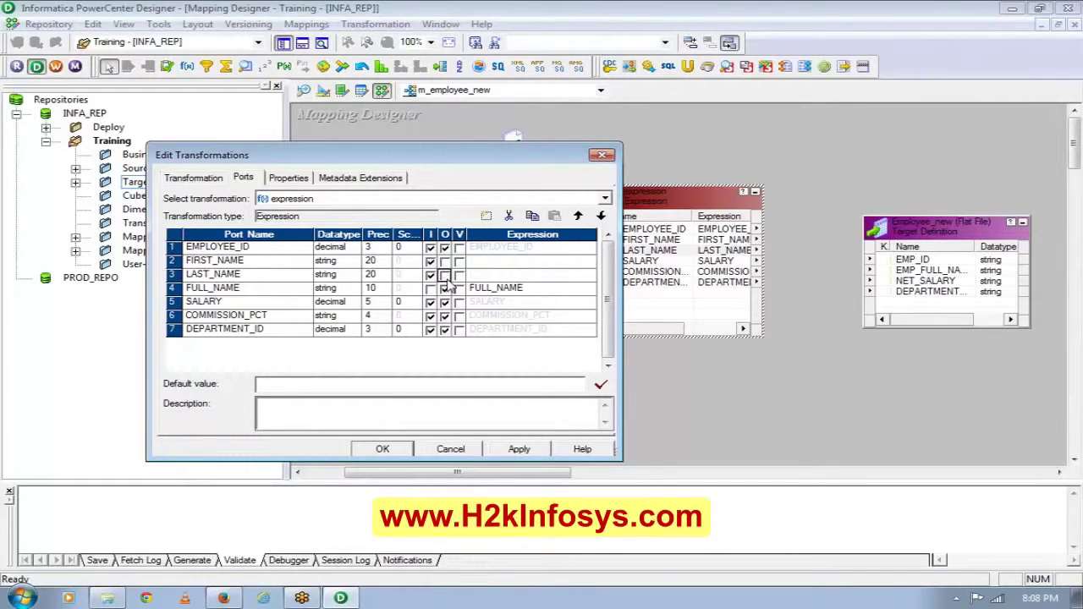
# Step: Set the FULL_NAME port's expression to FIRST_NAME || ' ' ||LAST_NAME, and check the saved formula once more
pyautogui.click(593, 289)
pyautogui.click(590, 288)
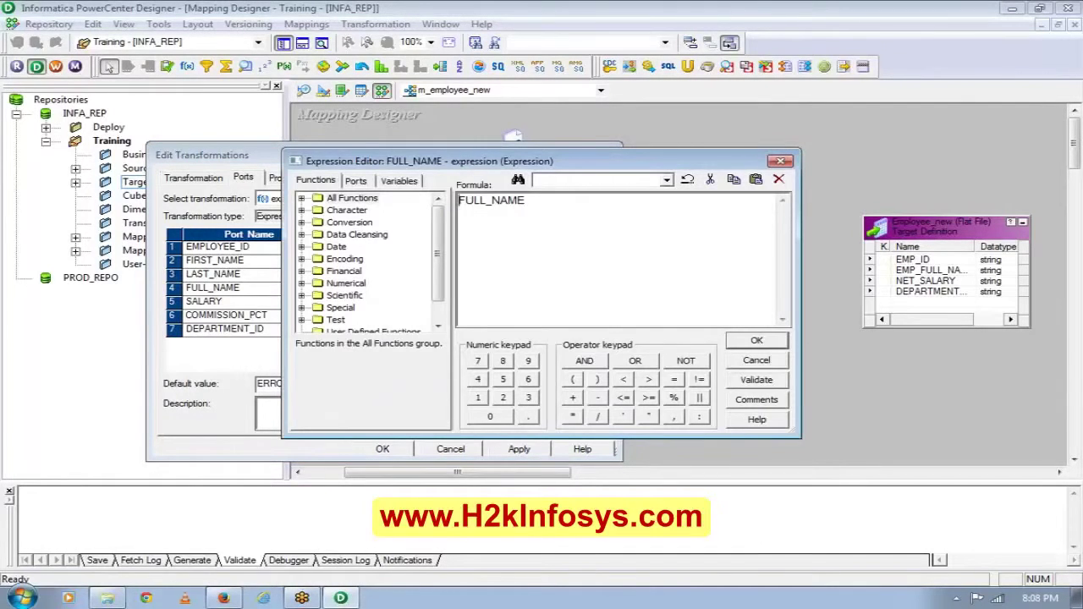
pyautogui.click(357, 182)
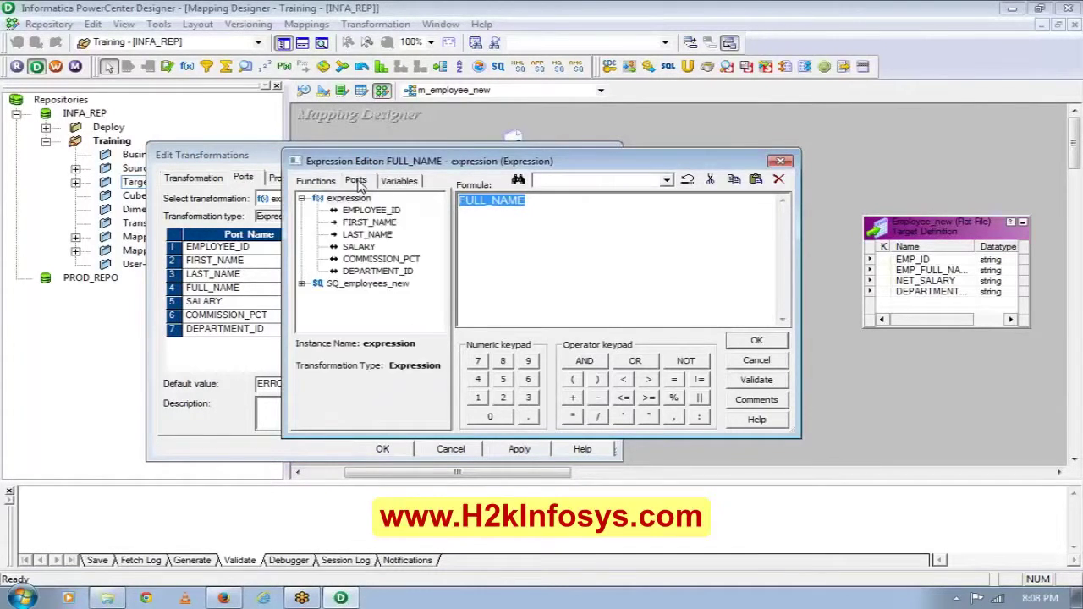
pyautogui.doubleClick(373, 225)
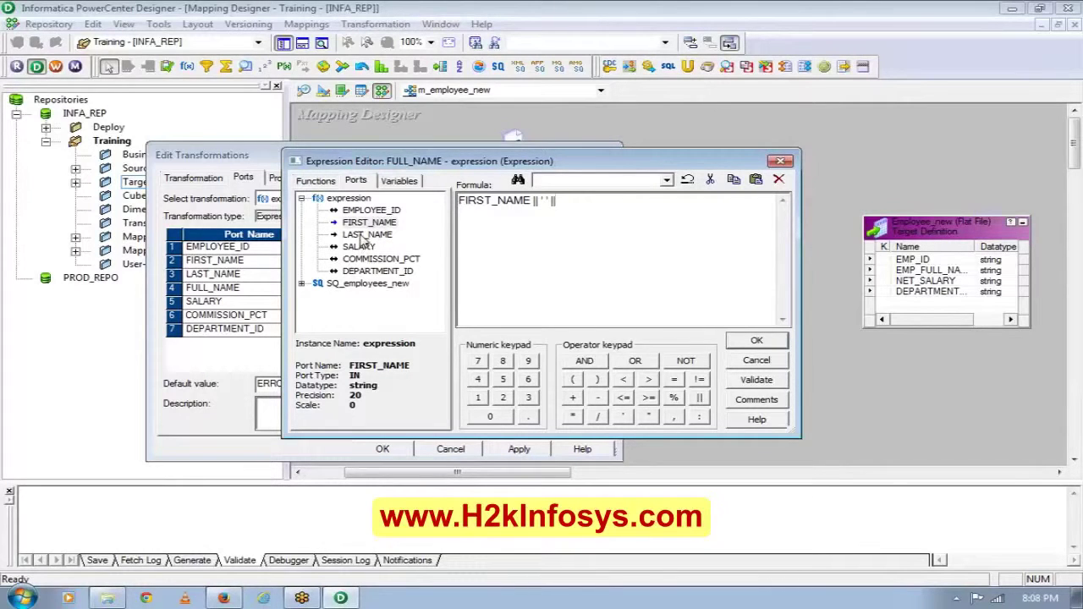
pyautogui.doubleClick(364, 236)
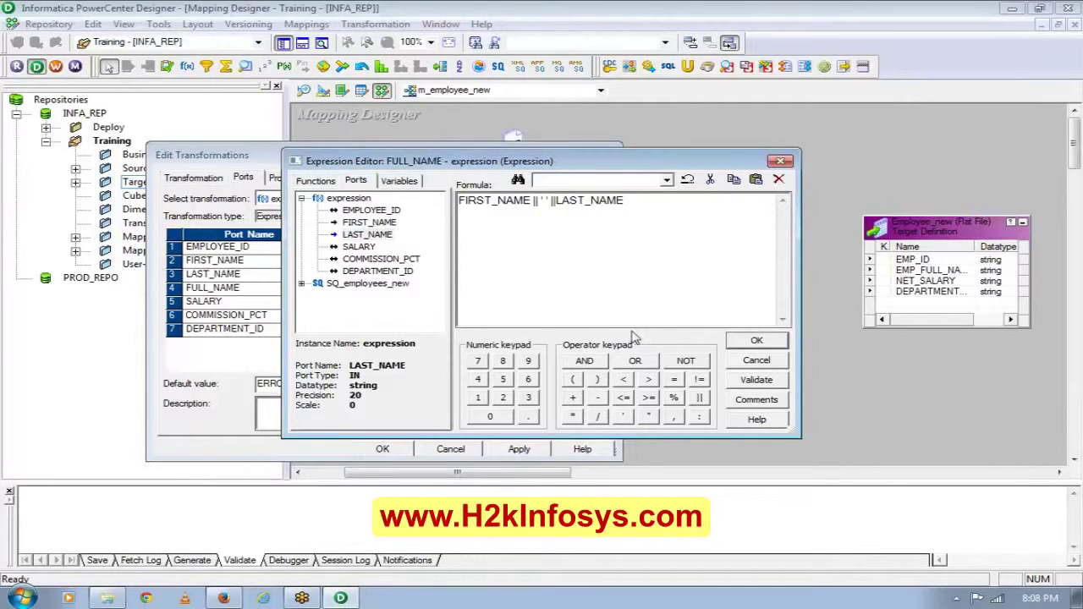
pyautogui.click(756, 341)
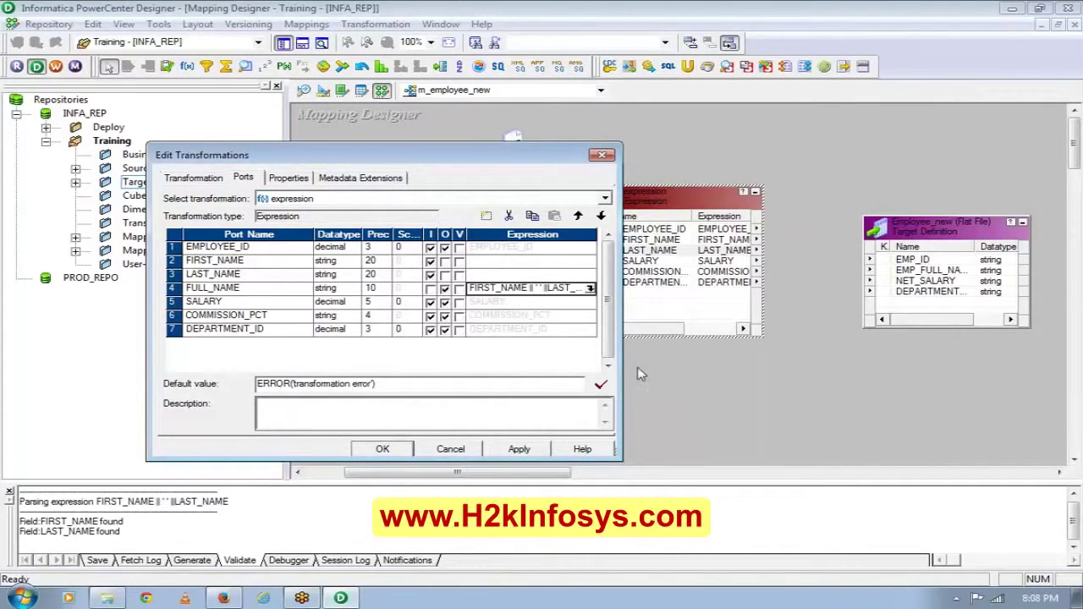
pyautogui.click(590, 289)
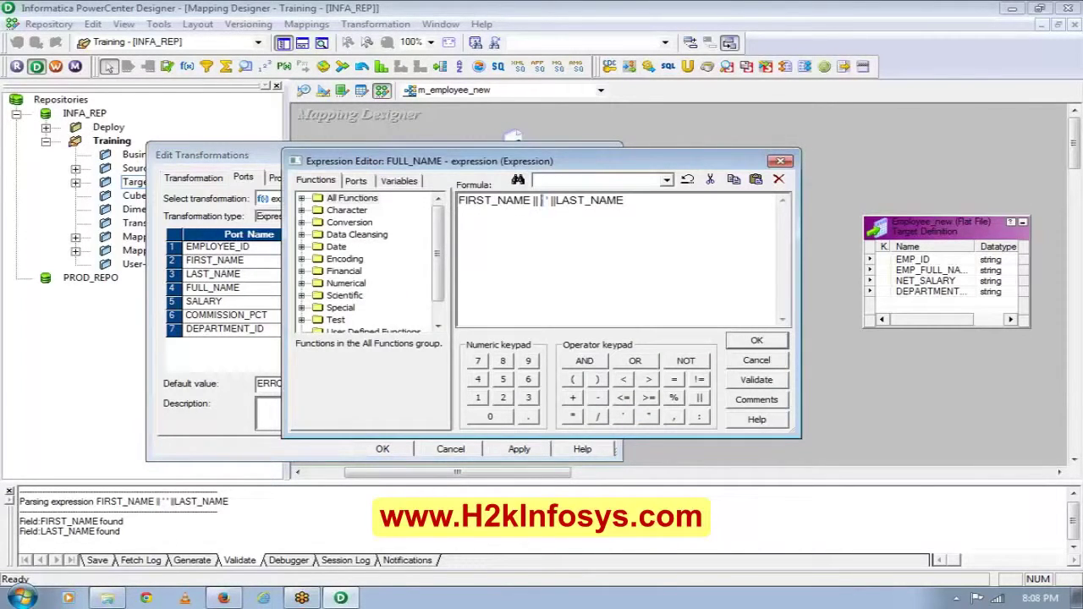
pyautogui.click(761, 347)
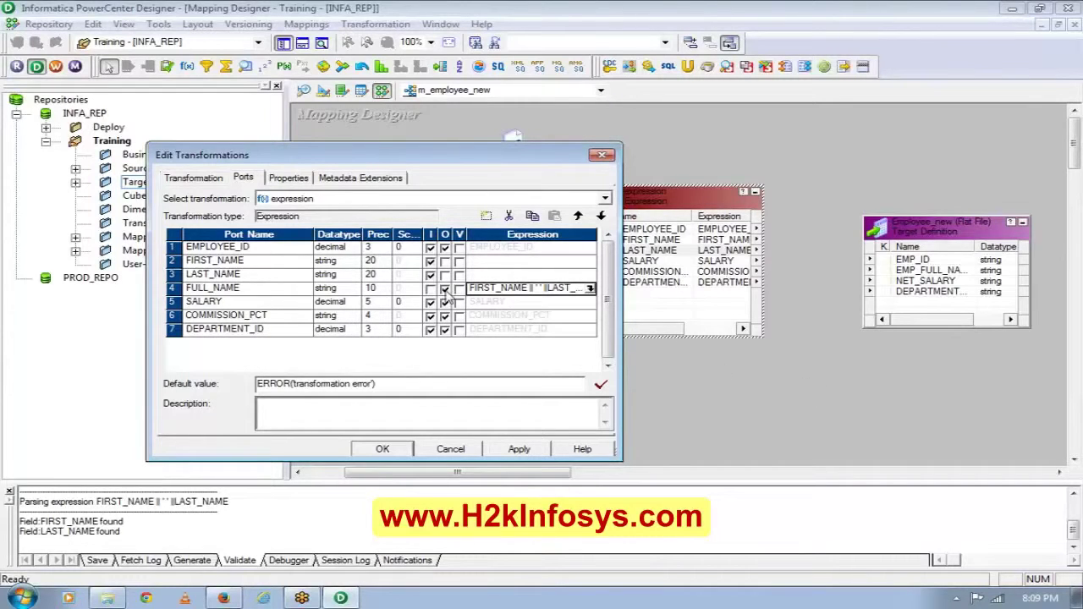
# Step: Add a port named NET_SALARY between COMMISSION_PCT and DEPARTMENT_ID, and save the expression transformation's edits
pyautogui.click(172, 302)
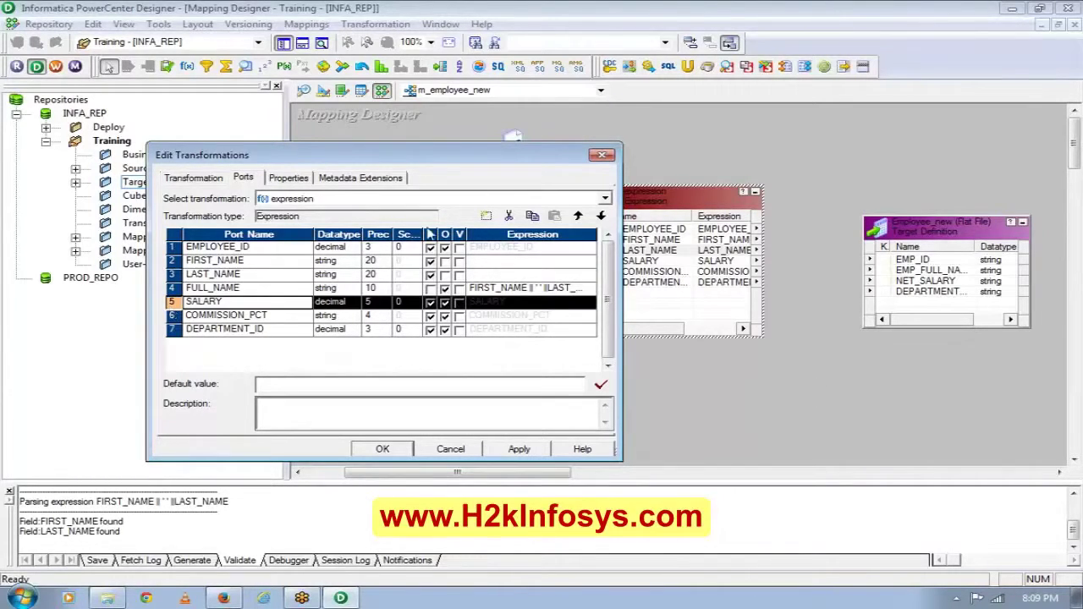
pyautogui.click(489, 216)
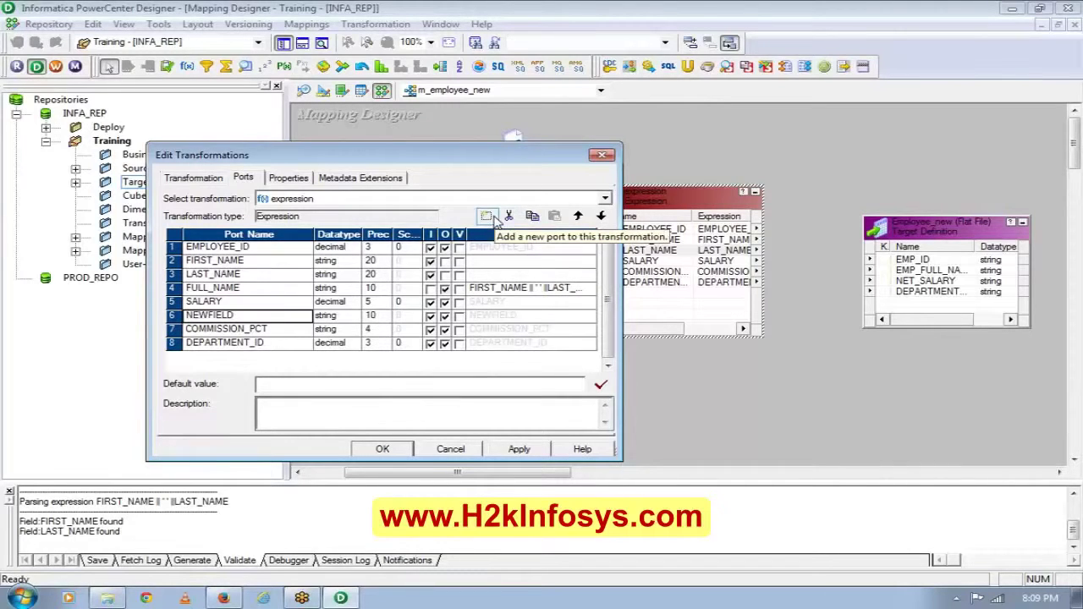
pyautogui.click(601, 216)
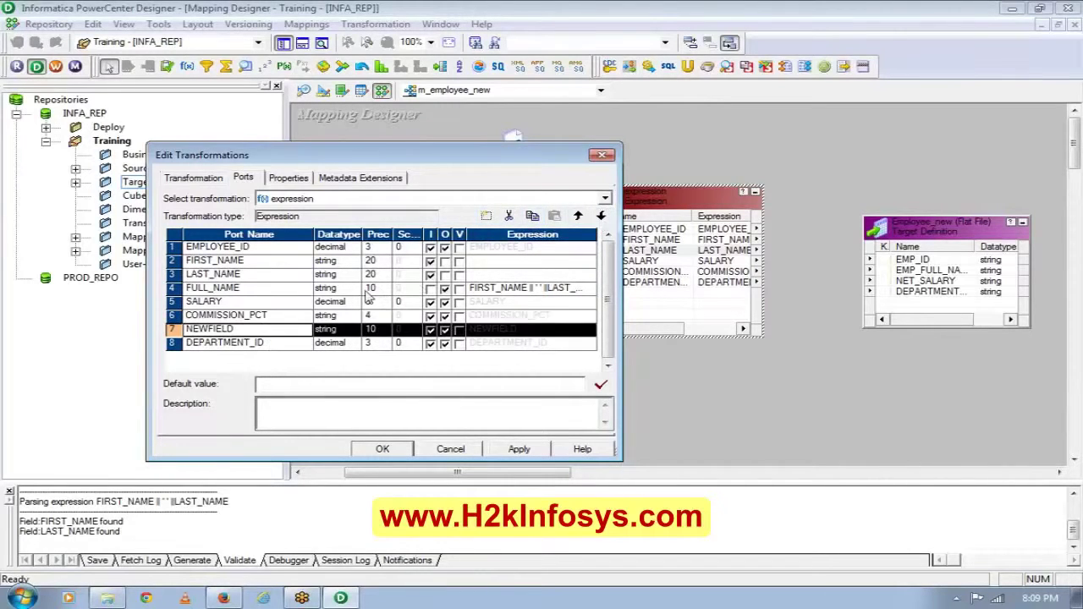
pyautogui.click(216, 329)
pyautogui.doubleClick(217, 329)
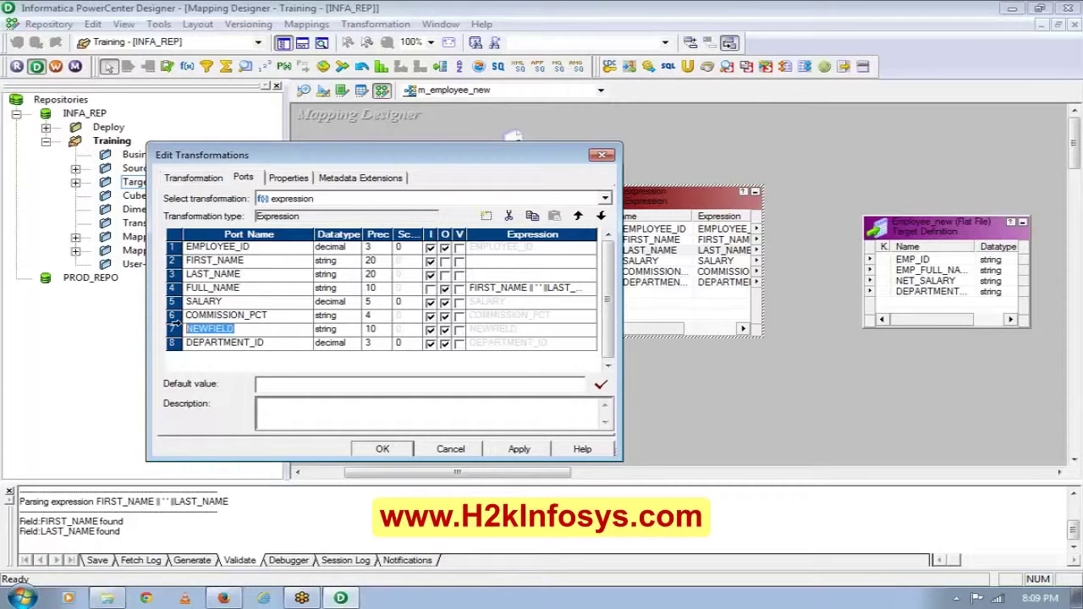
pyautogui.write('NET_SALARY')
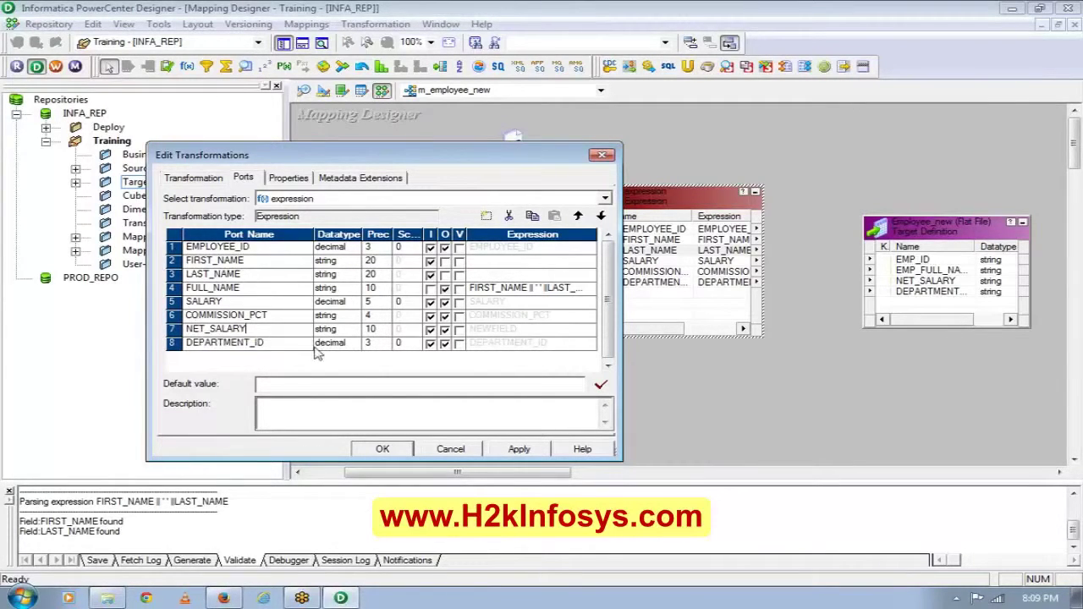
pyautogui.click(382, 449)
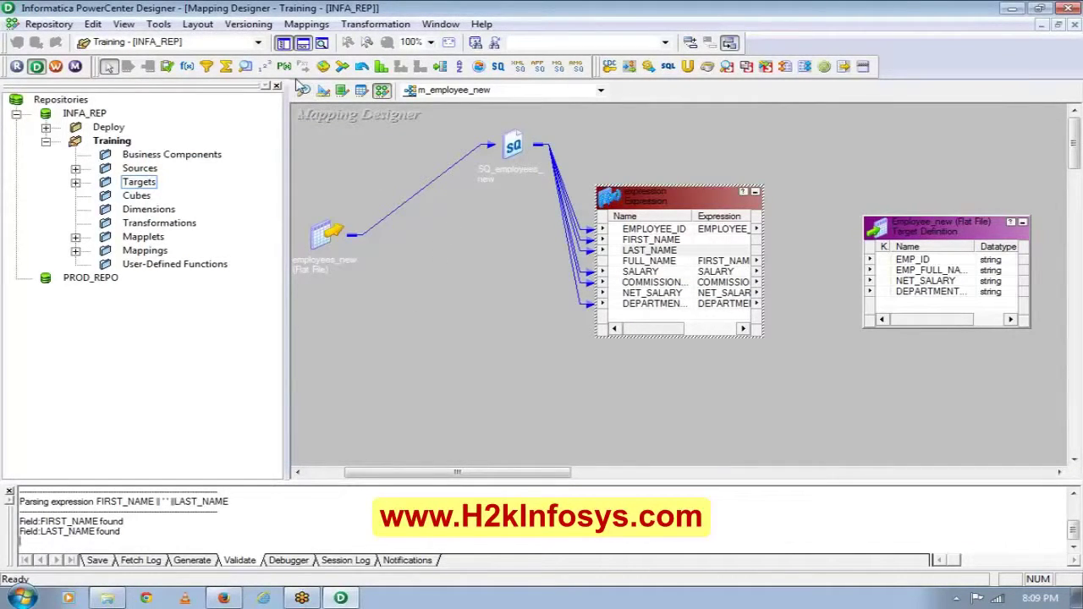
# Step: In the Source Analyzer, set the datatype of COMMISSION_PCT in the employees_new flat-file source to number
pyautogui.click(303, 90)
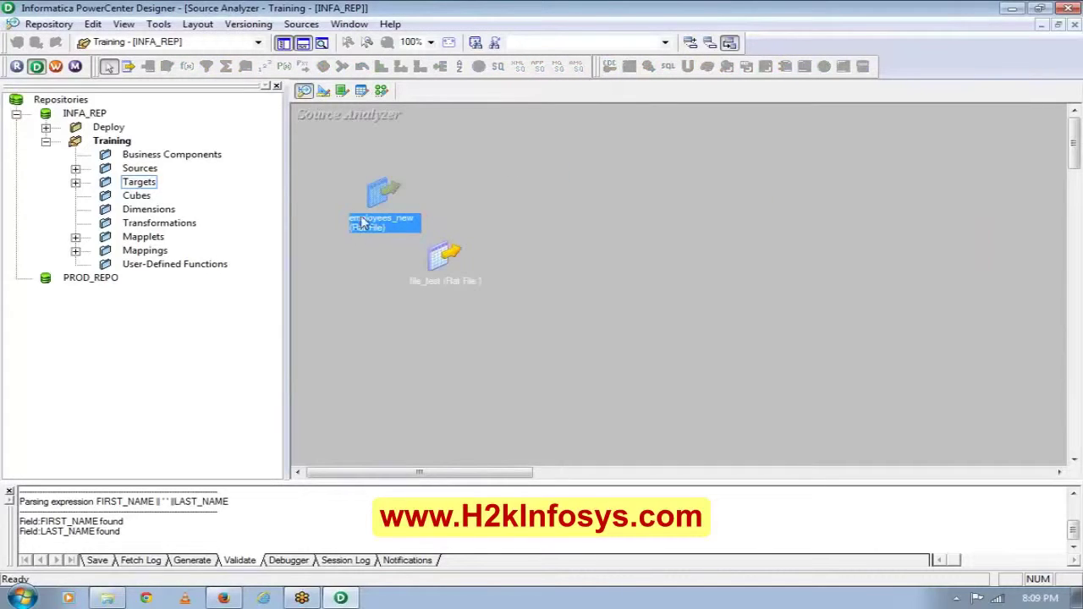
pyautogui.doubleClick(380, 198)
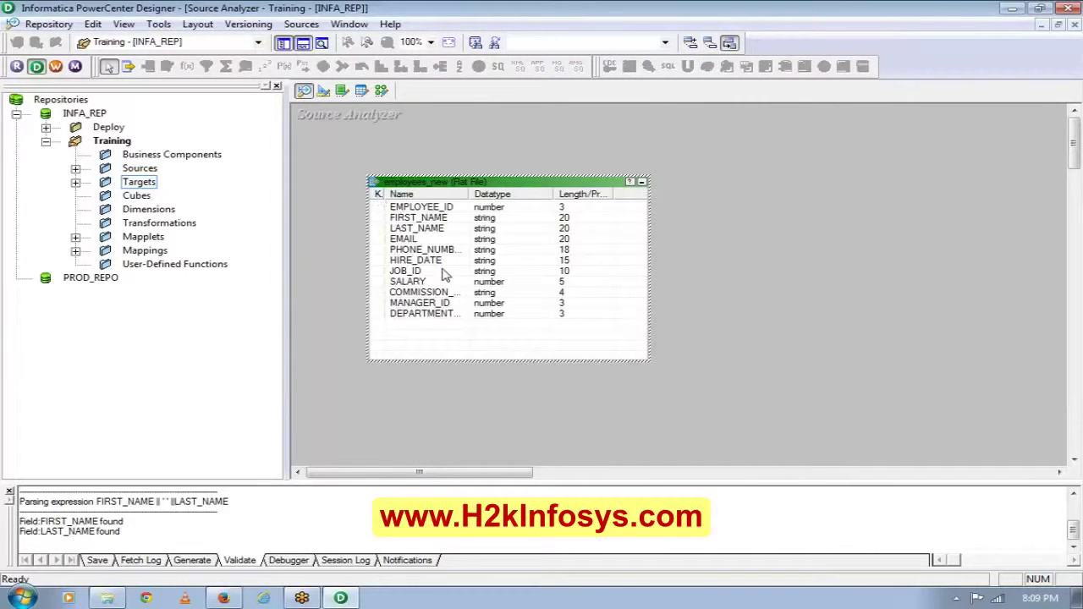
pyautogui.click(414, 282)
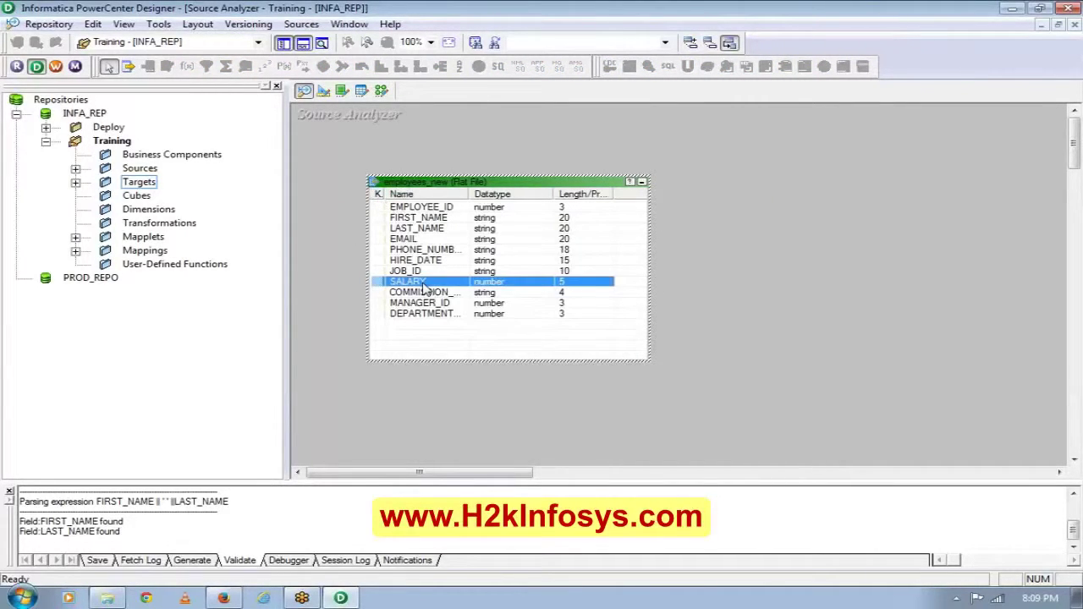
pyautogui.click(420, 293)
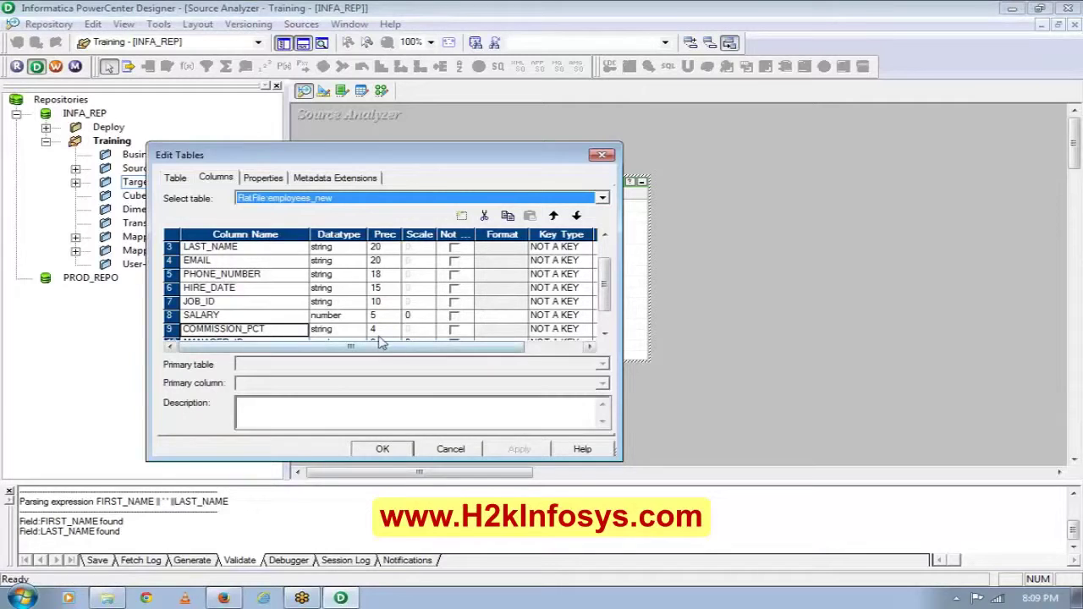
pyautogui.click(357, 329)
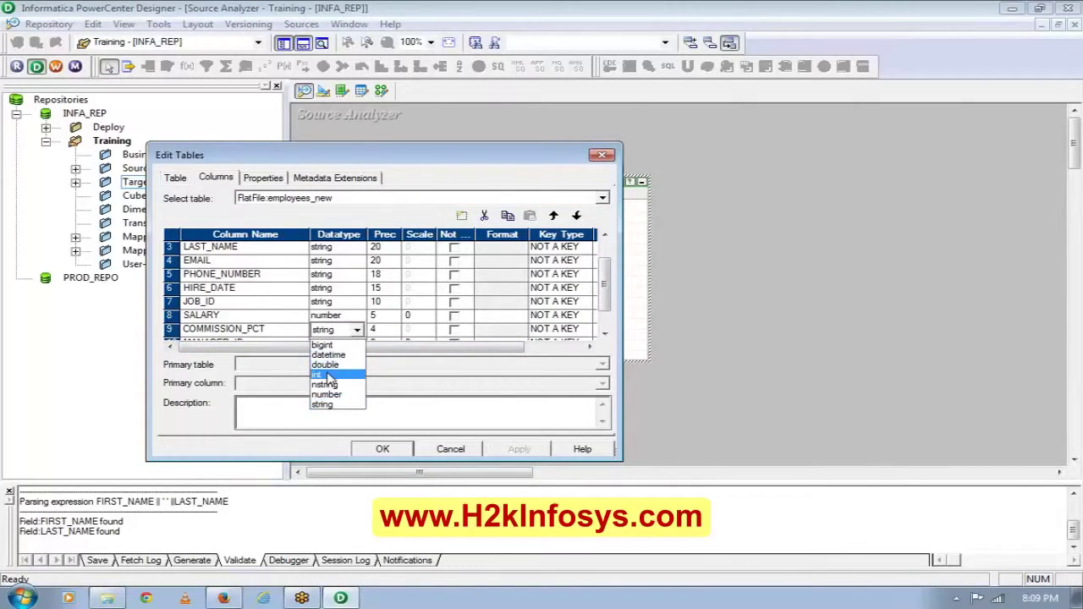
pyautogui.click(326, 394)
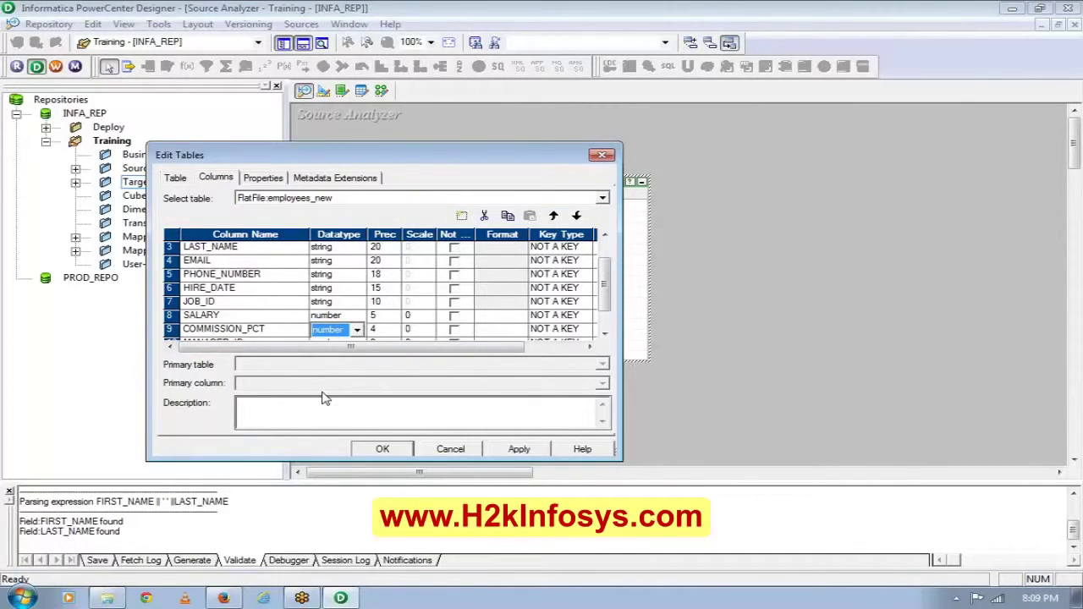
pyautogui.click(395, 454)
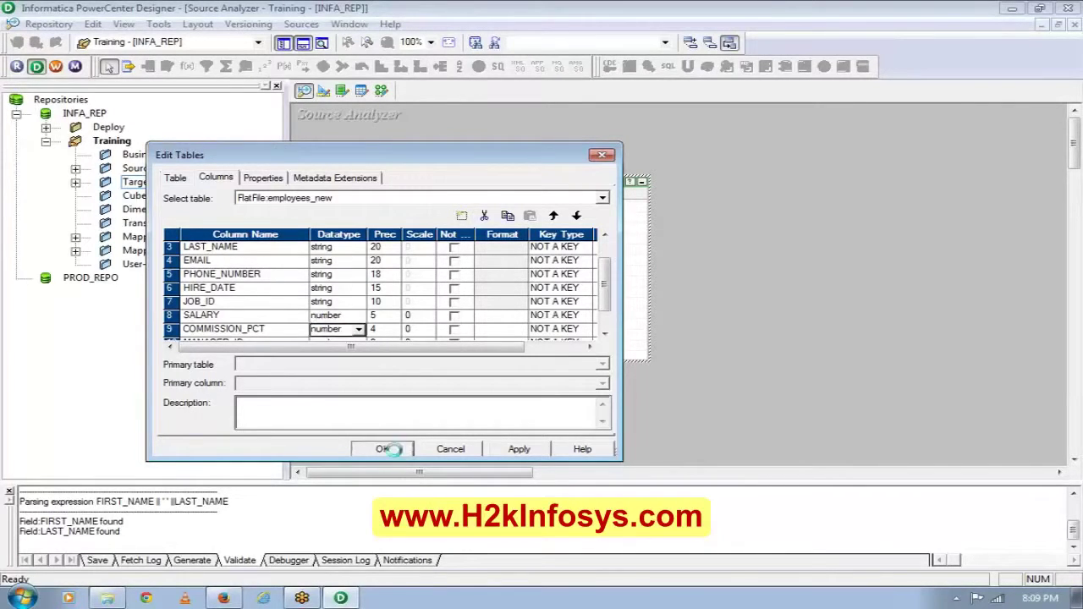
# Step: Return to the m_employee_new mapping in the Mapping Designer and expand the SQ_employees_new source qualifier's port list
pyautogui.click(382, 90)
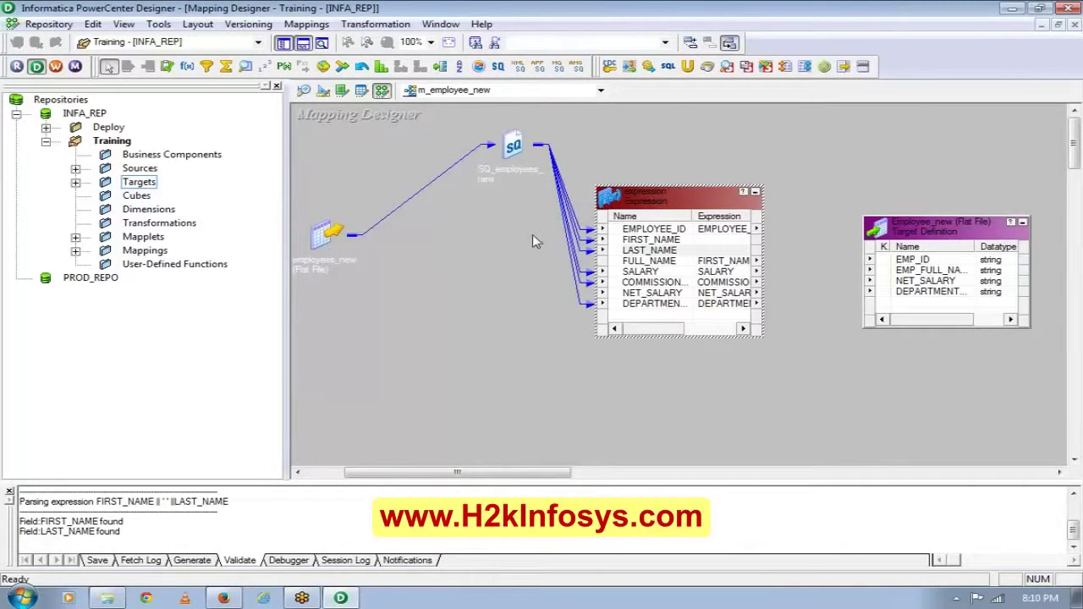
pyautogui.doubleClick(512, 146)
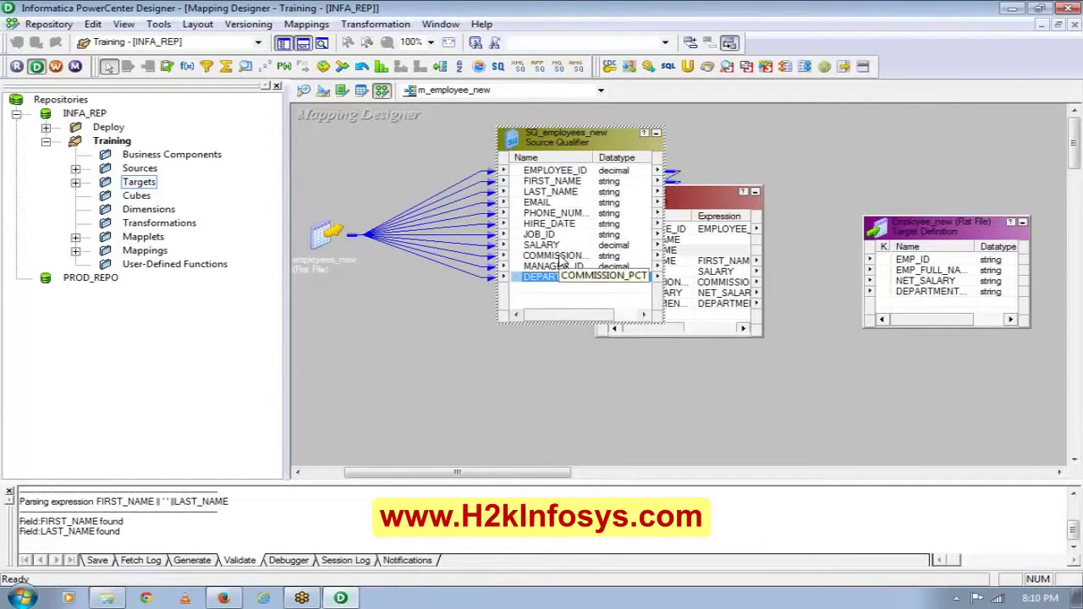
pyautogui.click(560, 256)
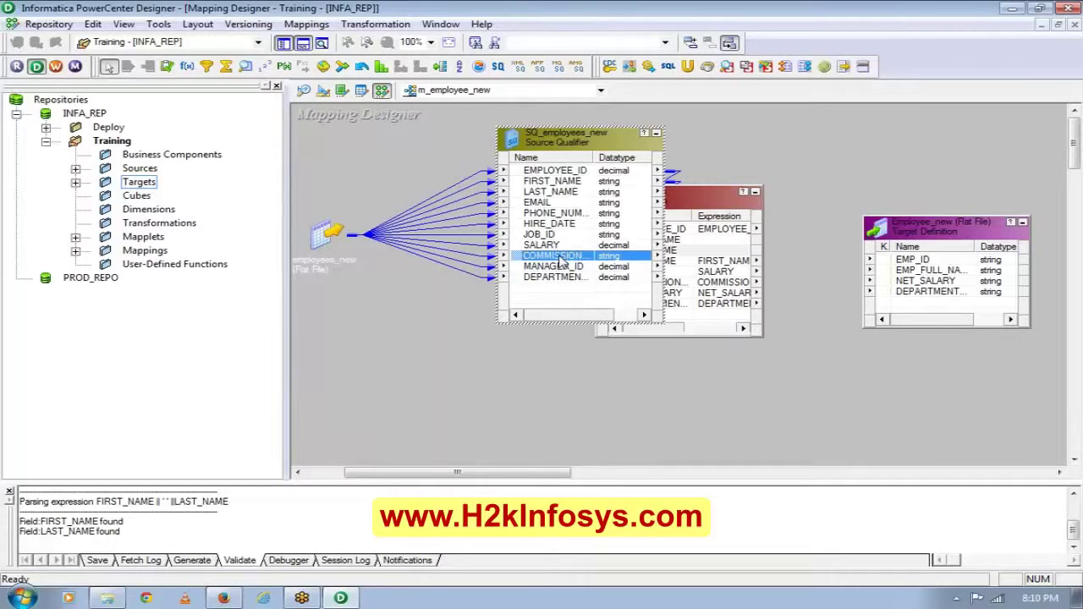
# Step: Set the datatype of the COMMISSION_PCT port in the SQ_employees_new source qualifier to integer
pyautogui.doubleClick(560, 261)
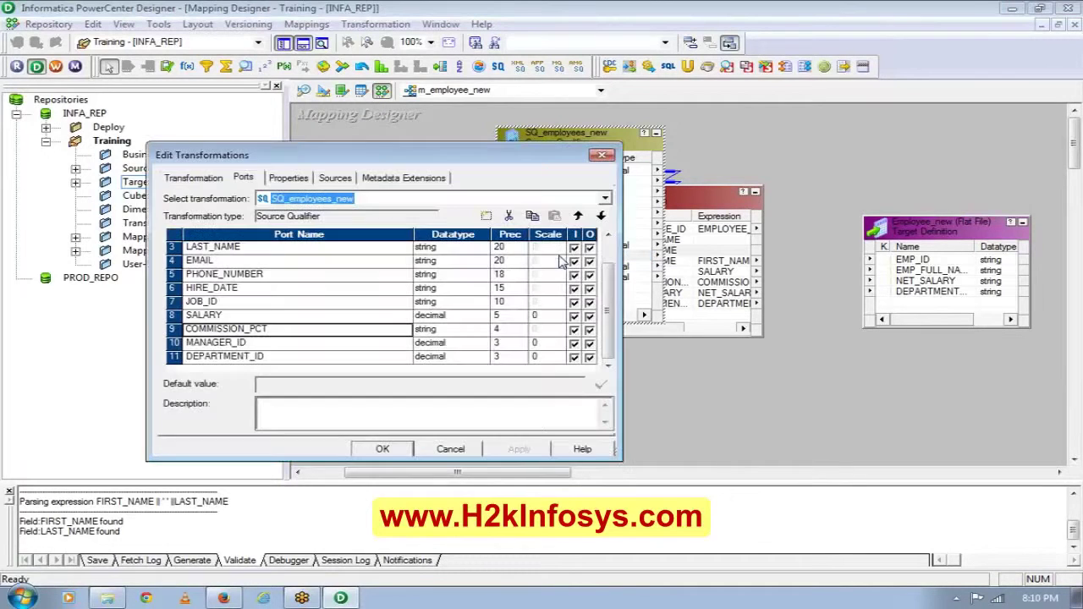
pyautogui.click(468, 330)
pyautogui.click(470, 333)
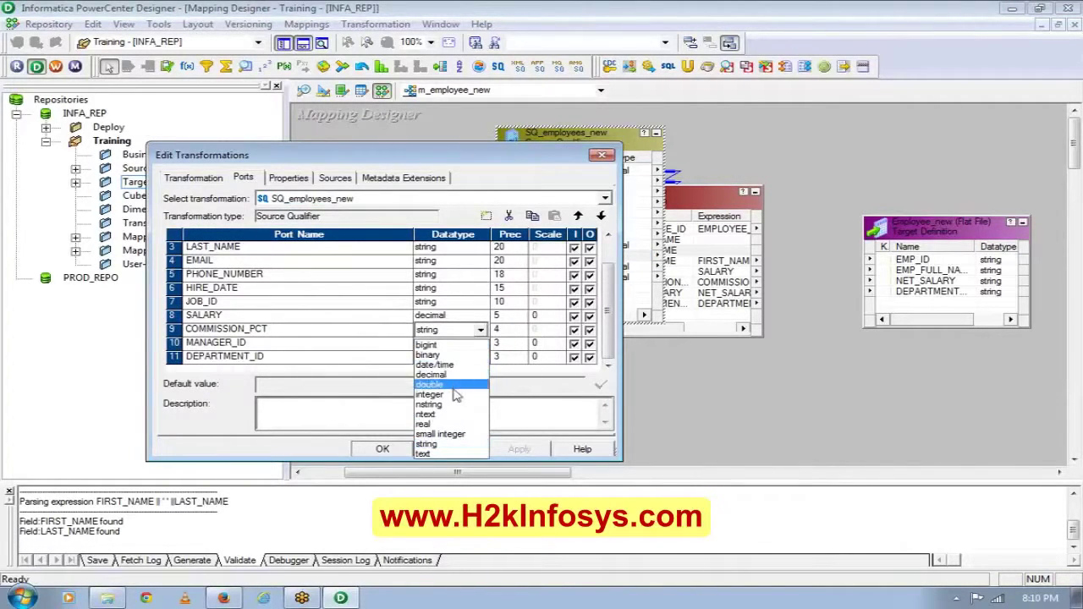
pyautogui.click(449, 395)
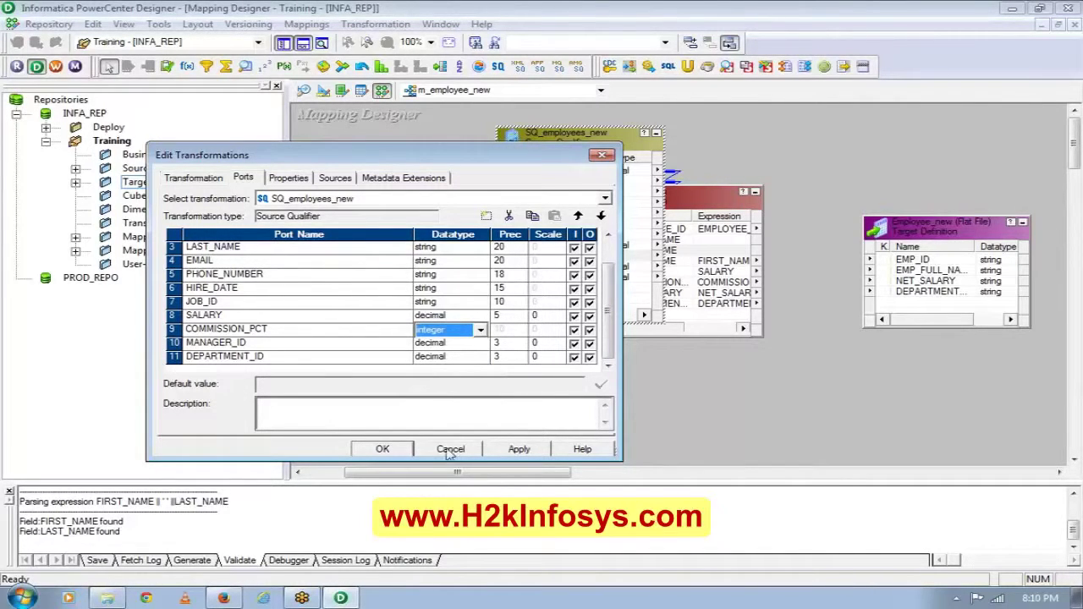
pyautogui.click(385, 448)
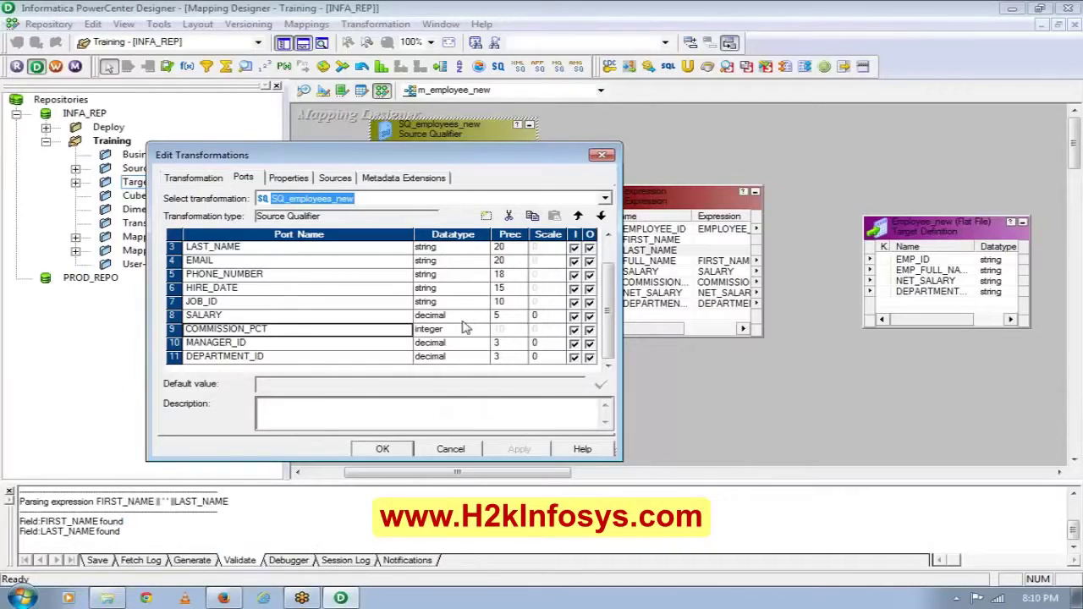
# Step: Change the datatype of the COMMISSION_PCT port in SQ_employees_new to decimal and save the source qualifier's edits
pyautogui.click(457, 330)
pyautogui.click(457, 332)
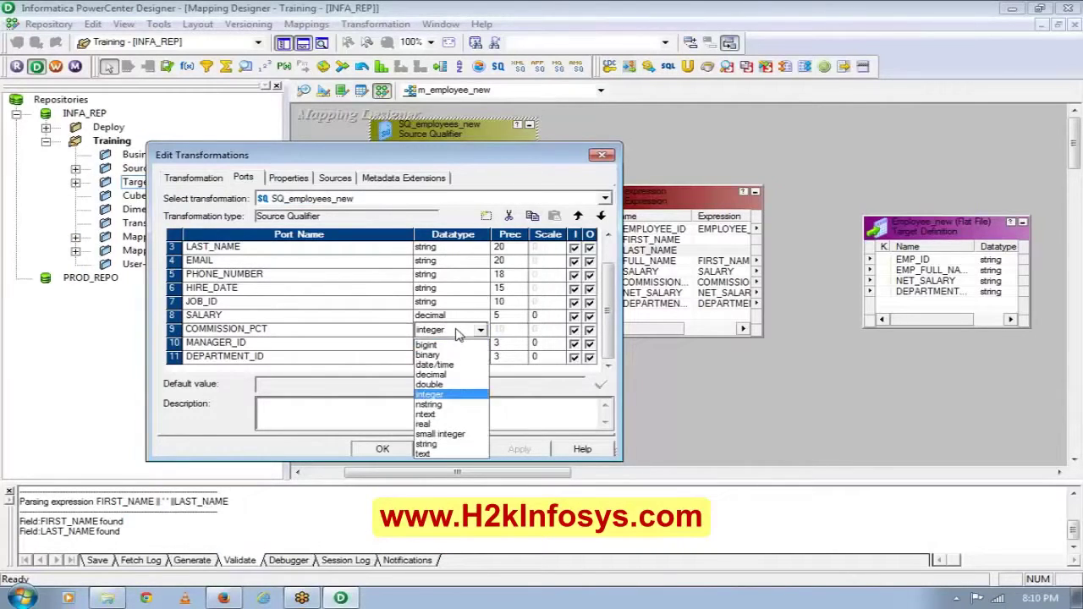
pyautogui.click(446, 382)
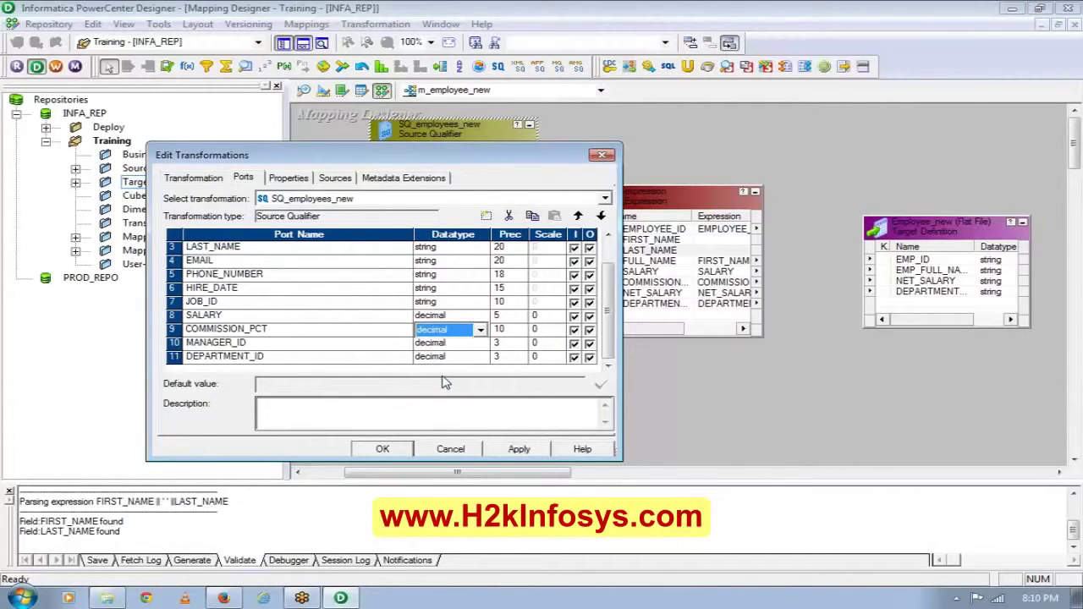
pyautogui.click(398, 457)
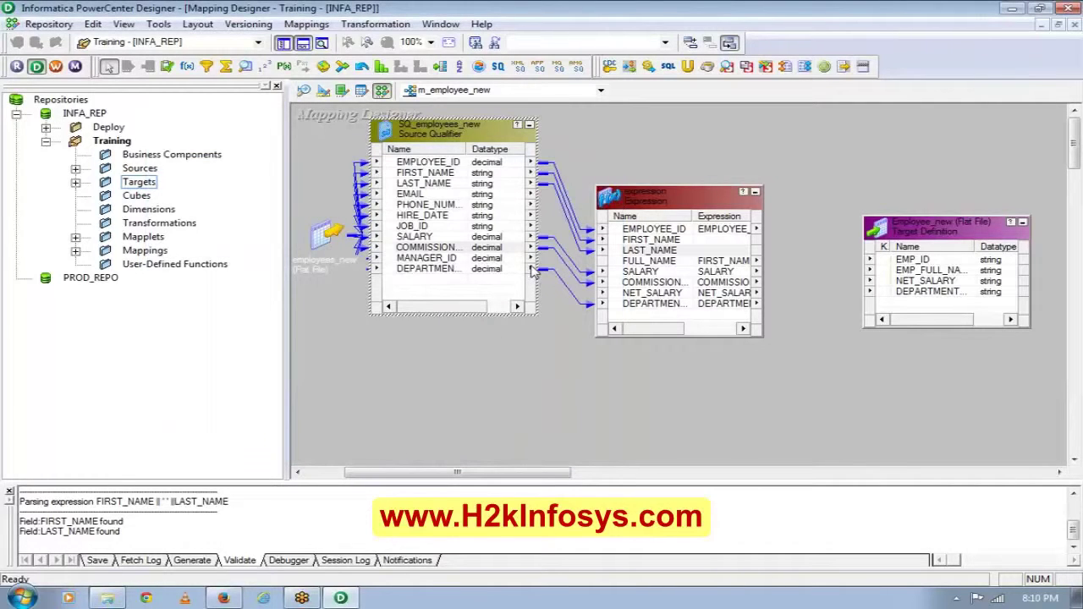
# Step: In the expression transformation, set the datatype of the COMMISSION_PCT and NET_SALARY ports to decimal
pyautogui.doubleClick(645, 282)
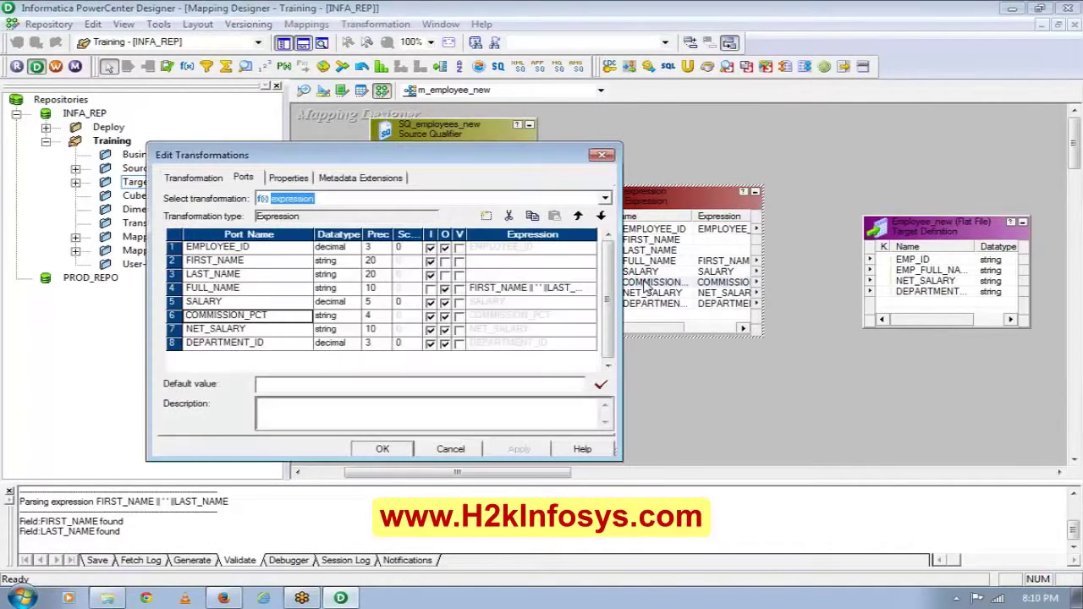
pyautogui.click(353, 316)
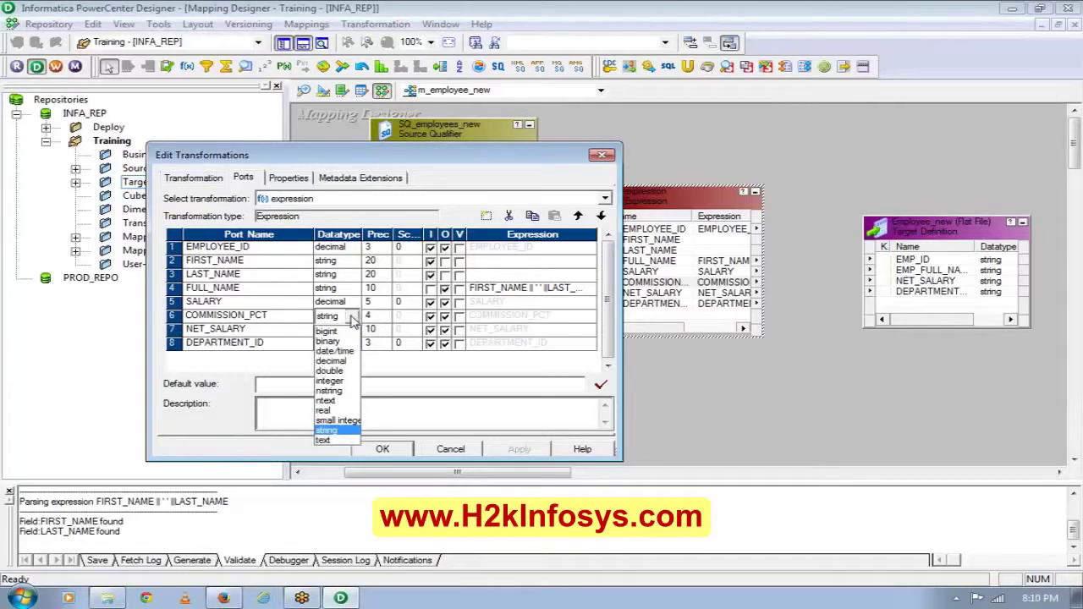
pyautogui.click(331, 361)
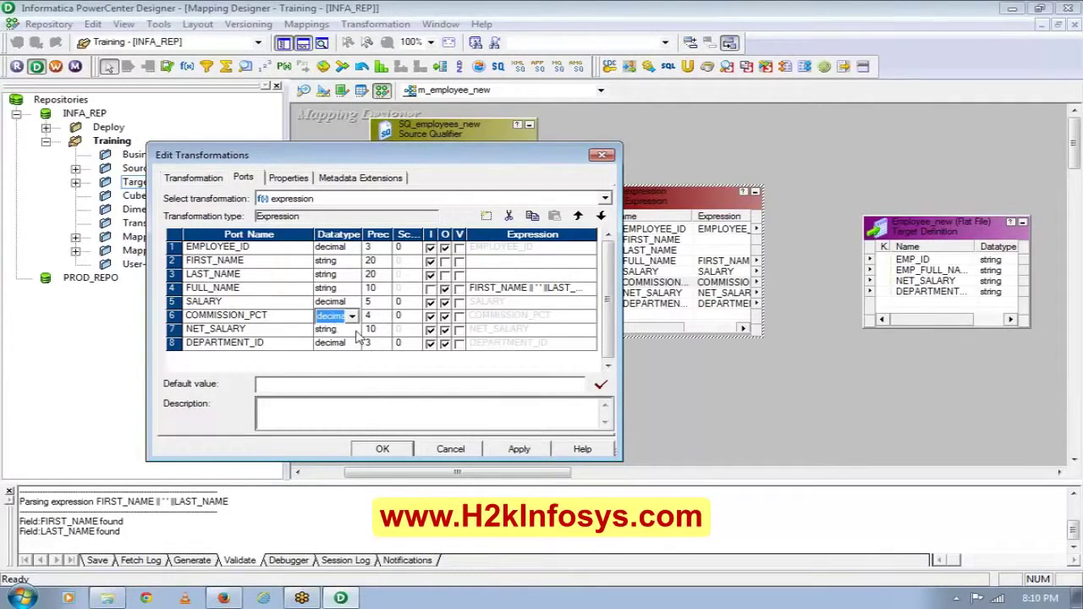
pyautogui.click(349, 333)
pyautogui.click(349, 334)
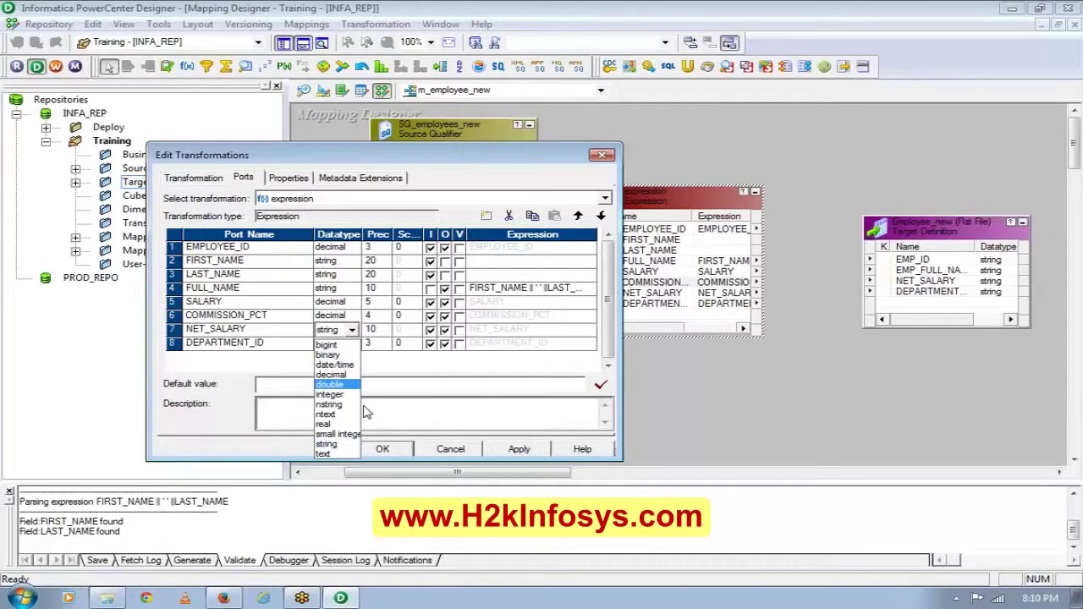
pyautogui.click(338, 375)
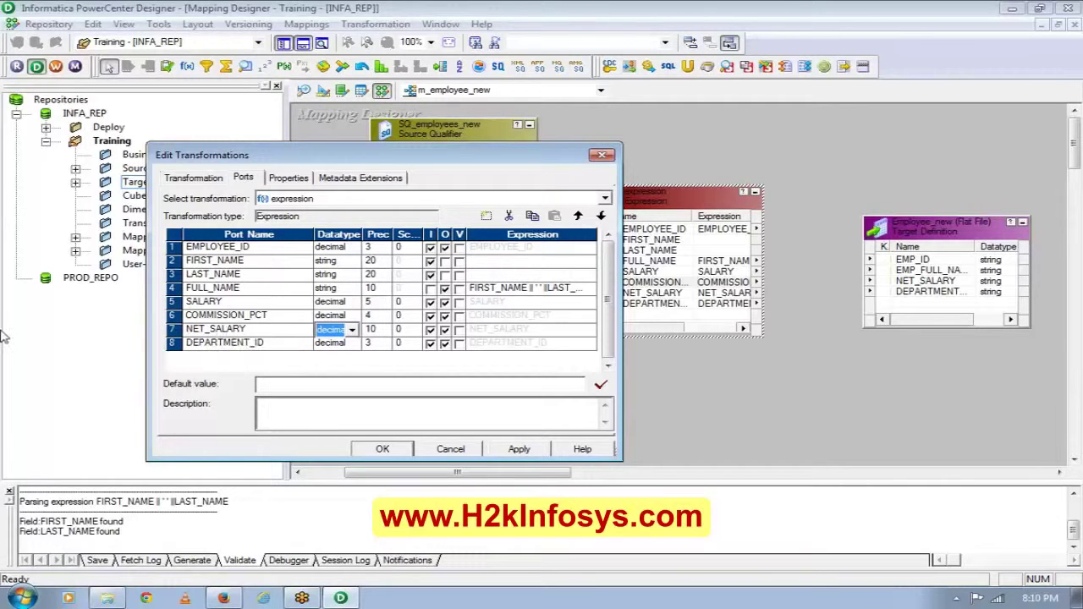
# Step: Write the sample calculation 100 + 10=110 in a new Notepad document, and return to the expression transformation's ports in PowerCenter Designer
pyautogui.click(21, 596)
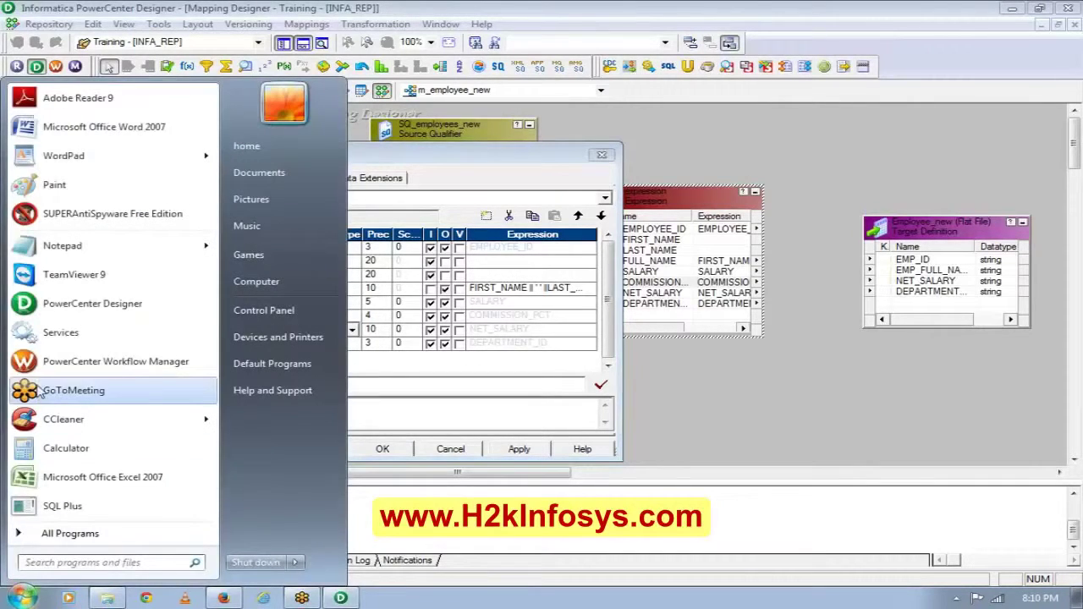
pyautogui.click(49, 246)
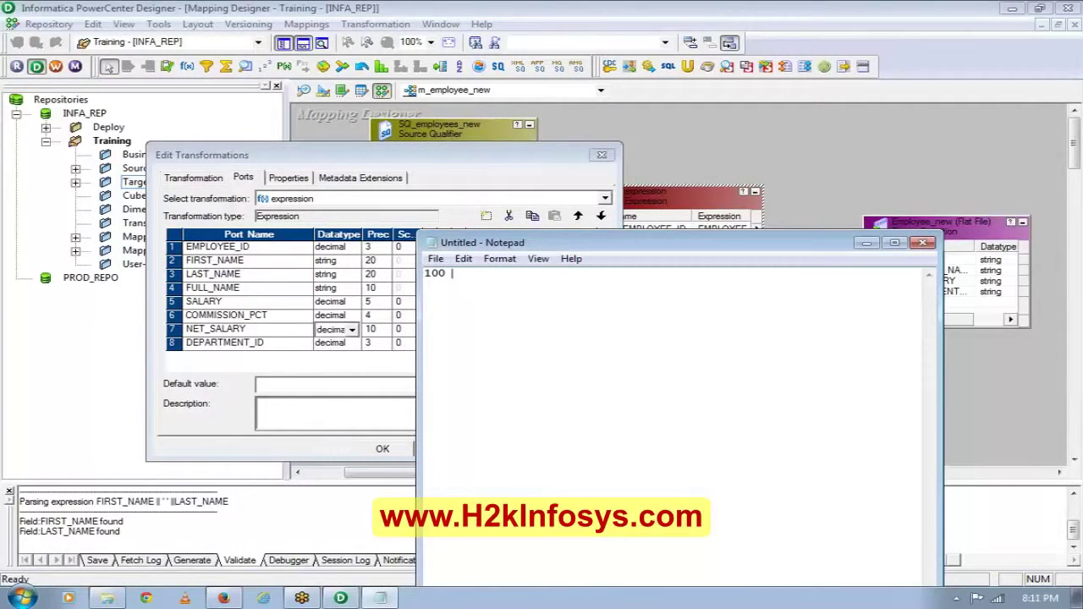
pyautogui.write('100 + 10=110')
pyautogui.click(353, 384)
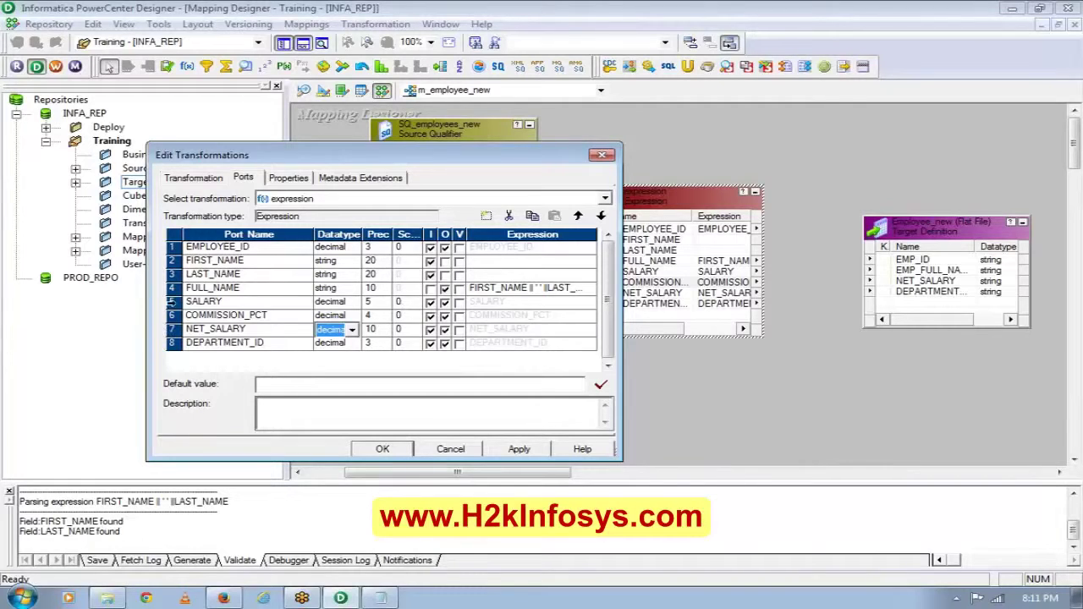
# Step: Make the SALARY and COMMISSION_PCT ports of the expression transformation input-only and the NET_SALARY port output-only
pyautogui.click(173, 305)
pyautogui.click(445, 303)
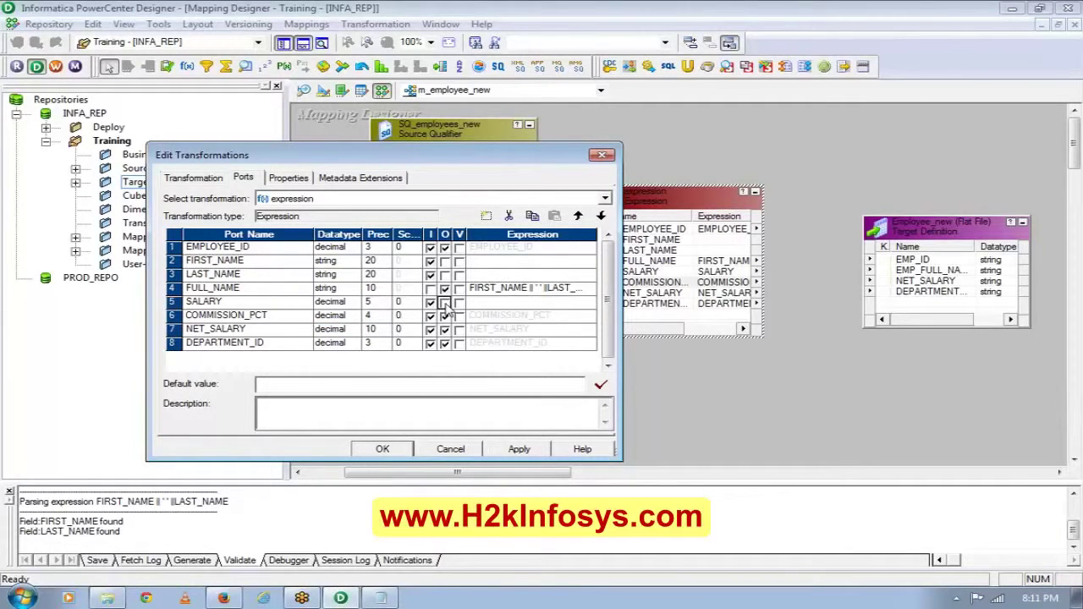
pyautogui.click(171, 316)
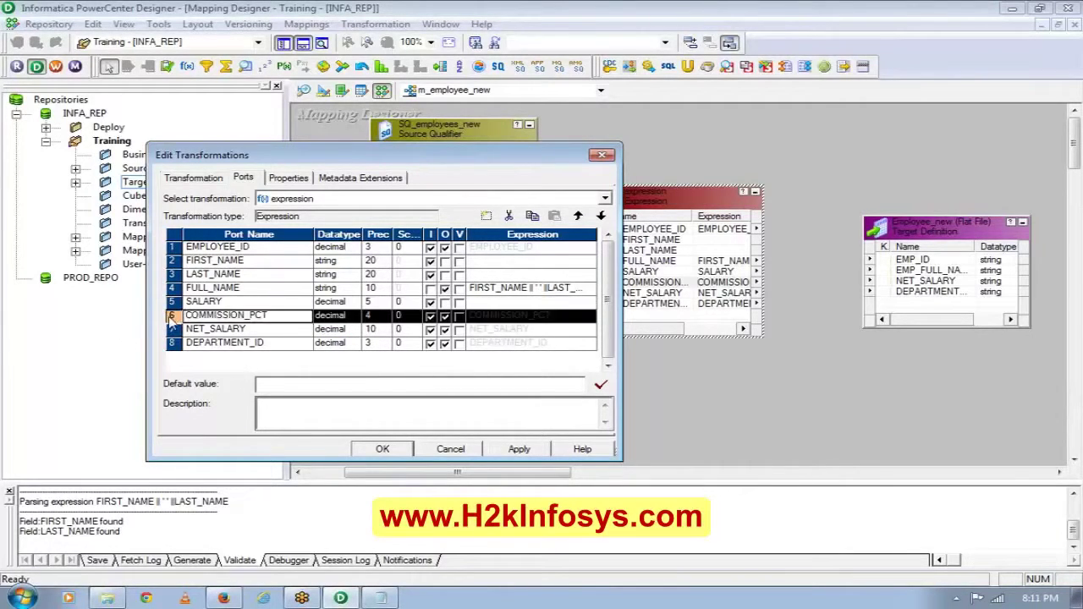
pyautogui.click(452, 318)
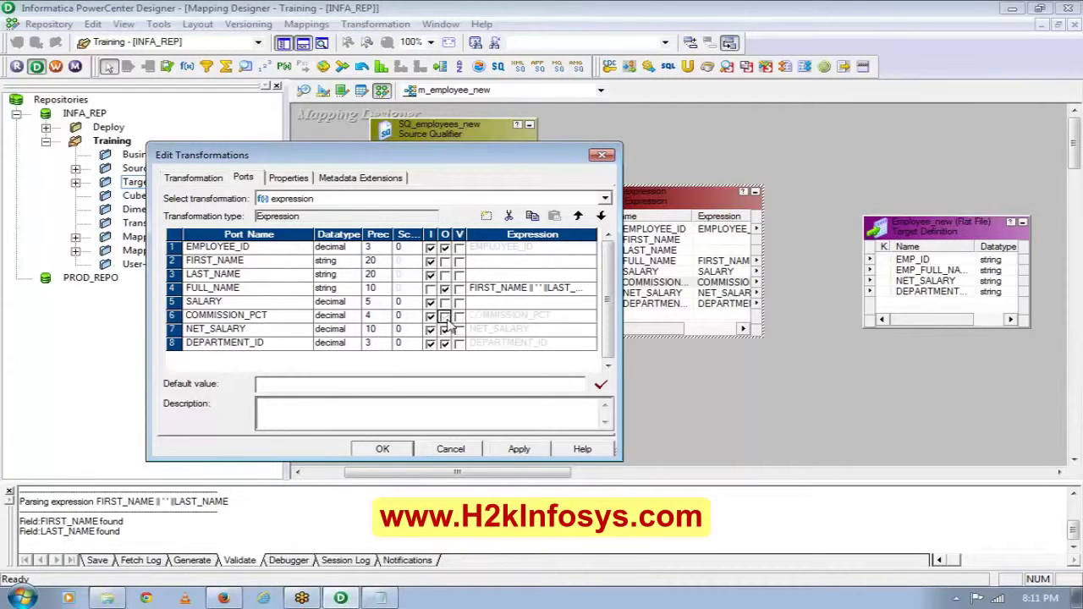
pyautogui.click(447, 320)
pyautogui.click(172, 332)
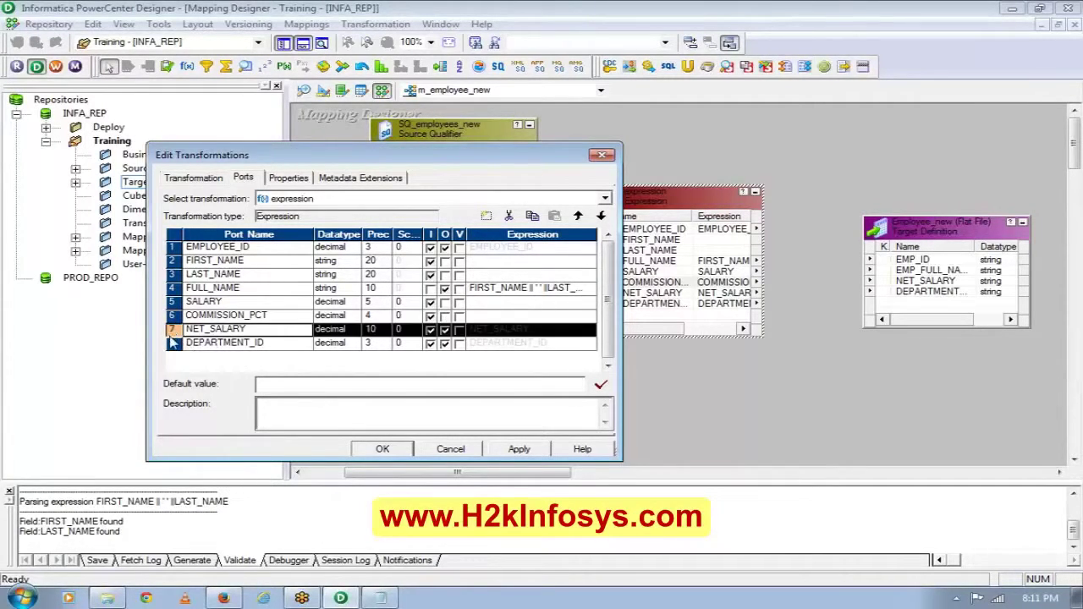
pyautogui.click(431, 331)
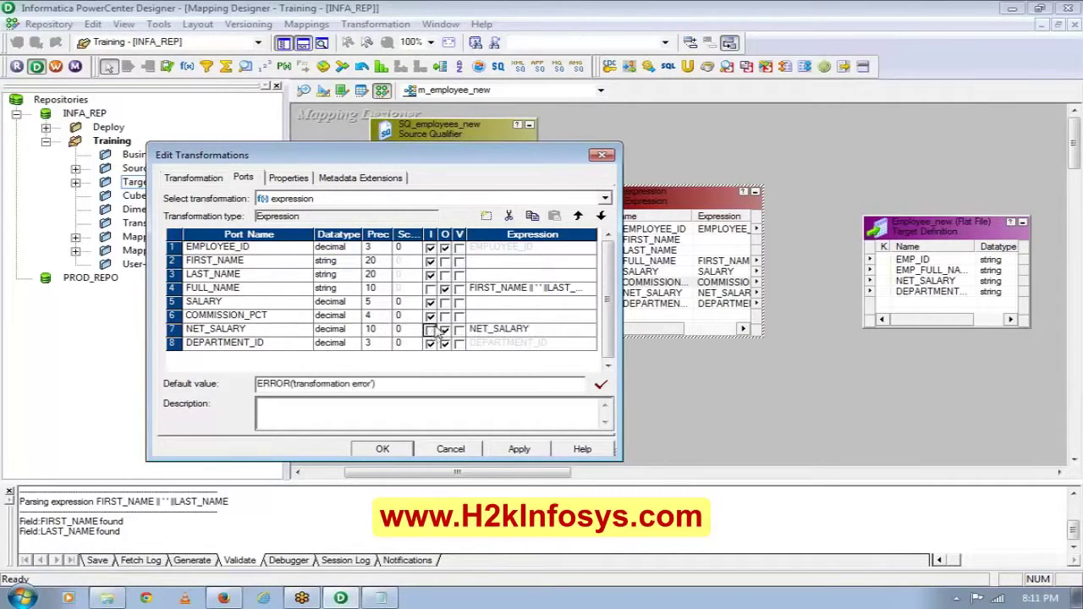
# Step: Replace the NET_SALARY port's formula with the beginning of the calculation, SALARY + COMMISSION_PCT*
pyautogui.click(542, 330)
pyautogui.click(590, 330)
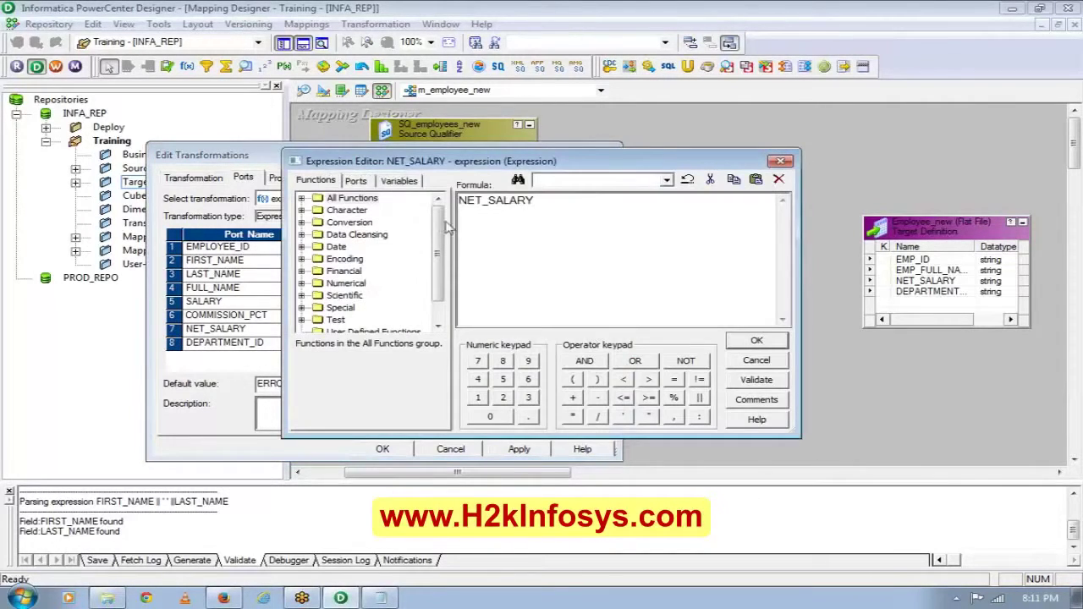
pyautogui.moveTo(458, 200); pyautogui.dragTo(533, 201)
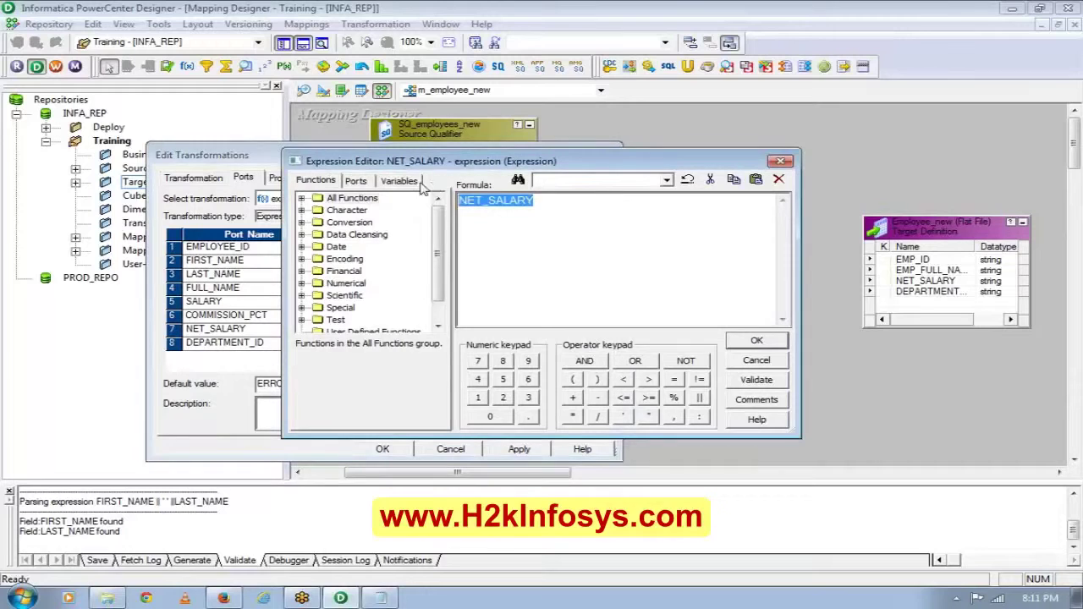
pyautogui.click(355, 180)
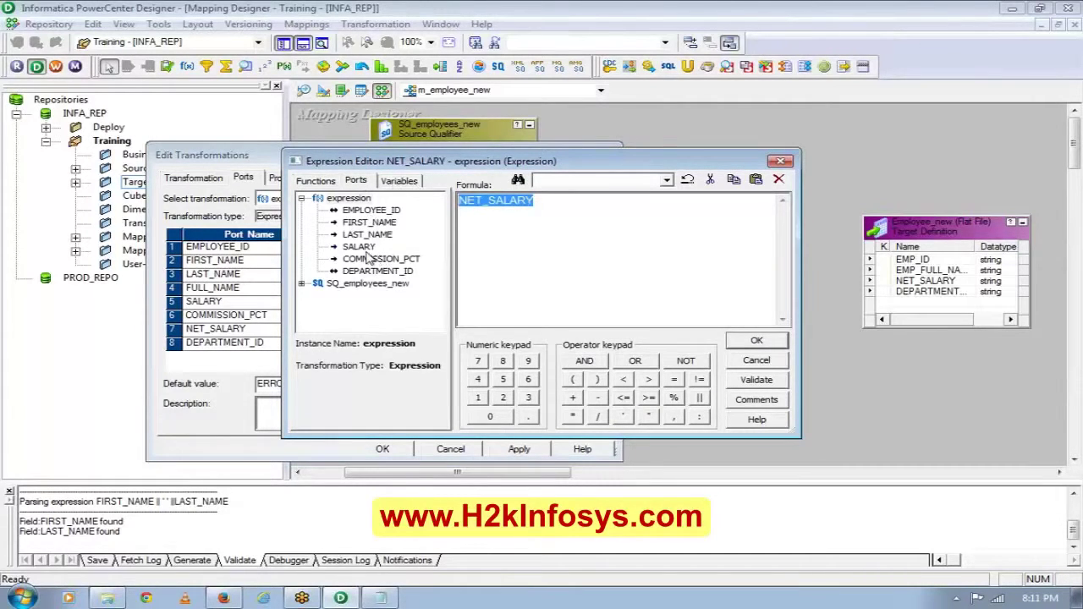
pyautogui.doubleClick(358, 246)
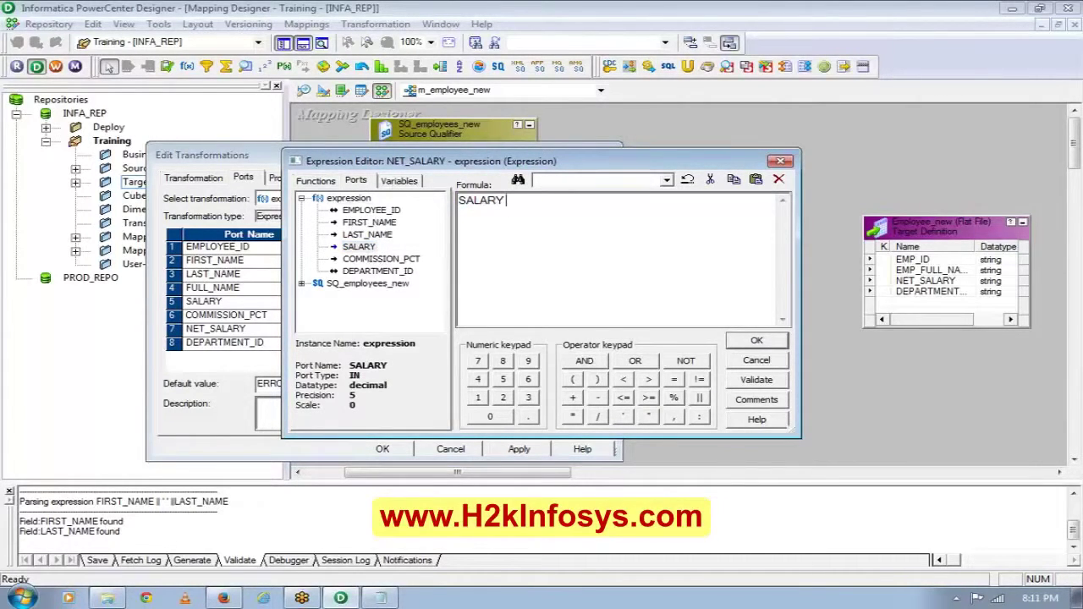
pyautogui.write('+')
pyautogui.doubleClick(359, 264)
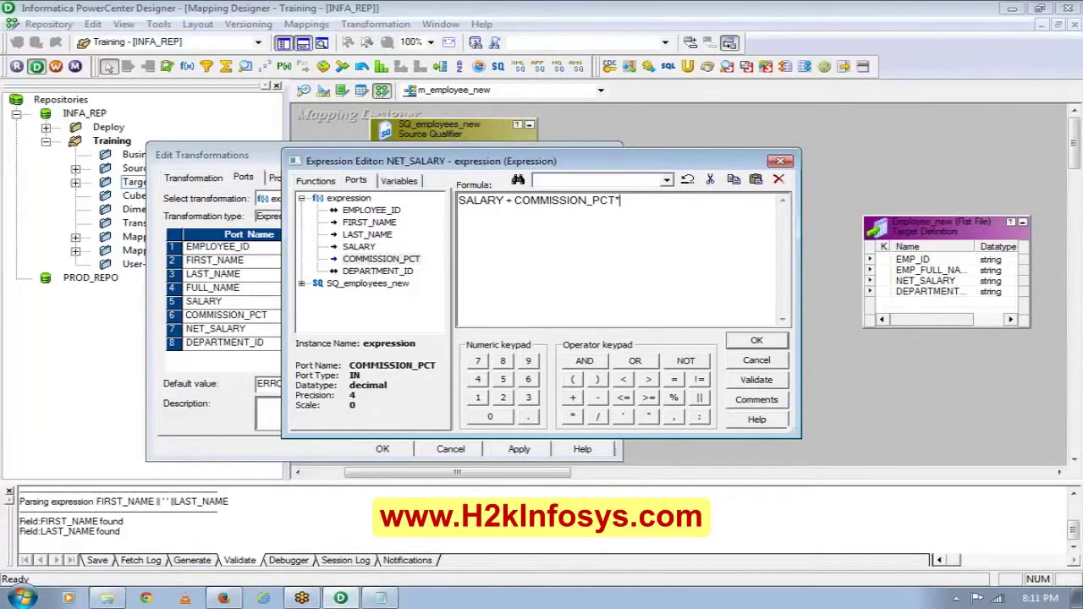
# Step: Open the Srcfiles folder on Local Disk (C:) in Windows Explorer and enlarge its window to look through the source files
pyautogui.click(115, 598)
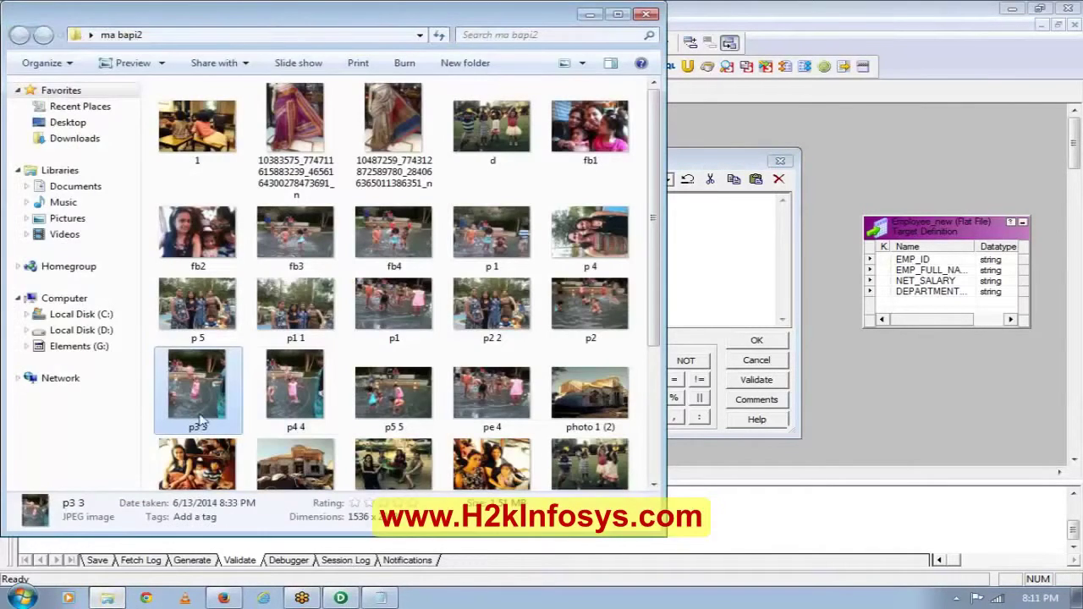
pyautogui.click(589, 14)
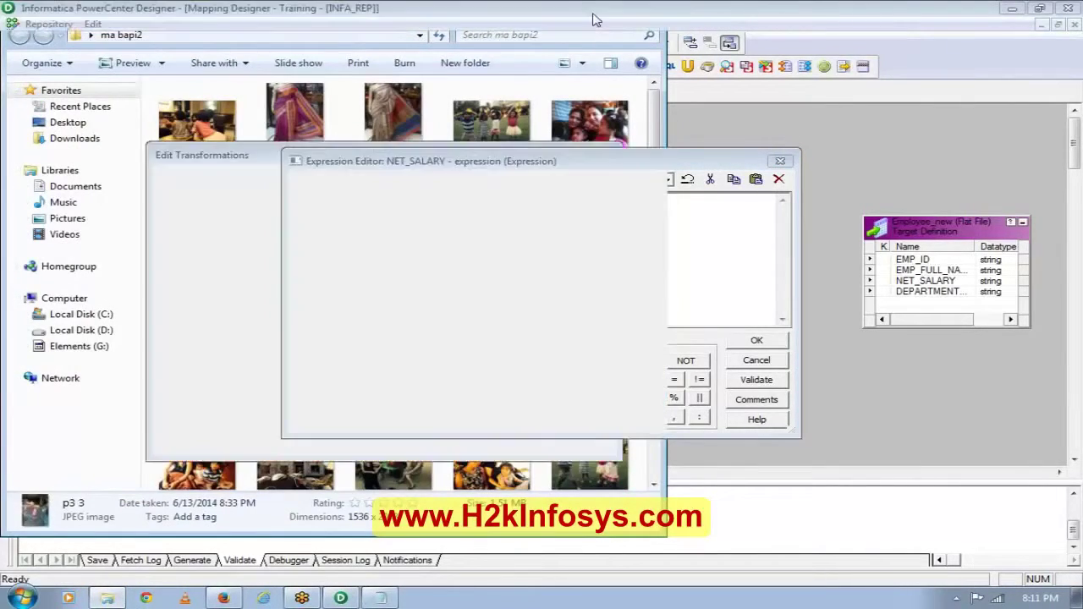
pyautogui.click(24, 599)
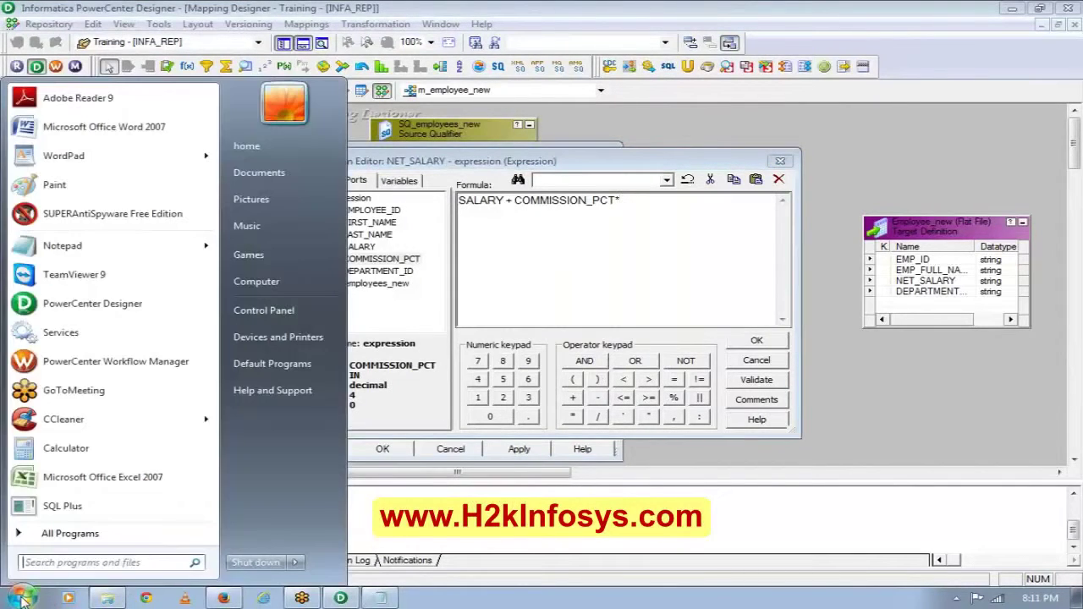
pyautogui.click(262, 283)
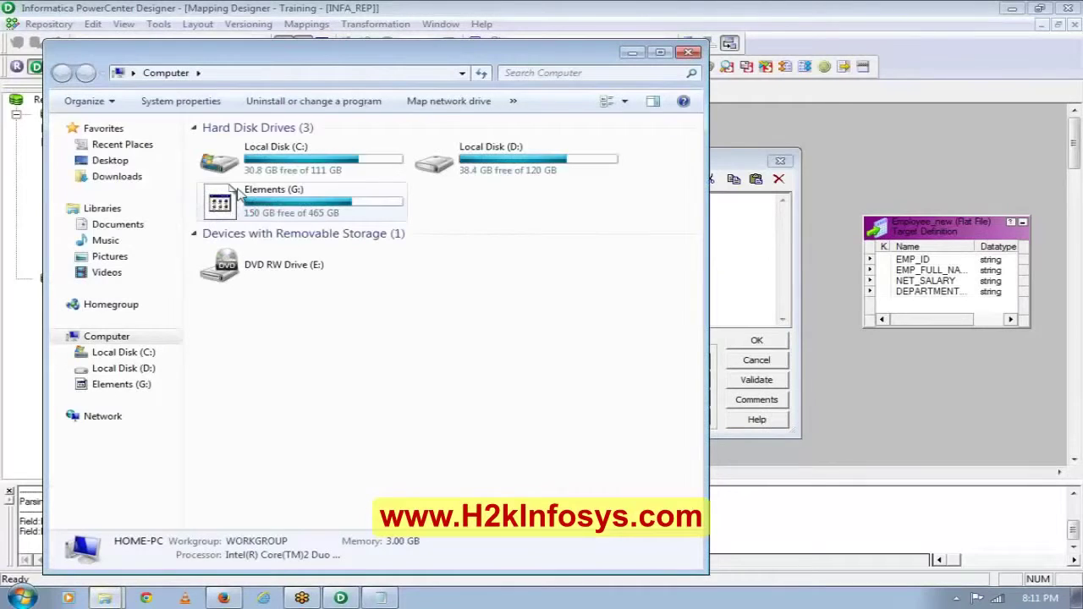
pyautogui.doubleClick(260, 161)
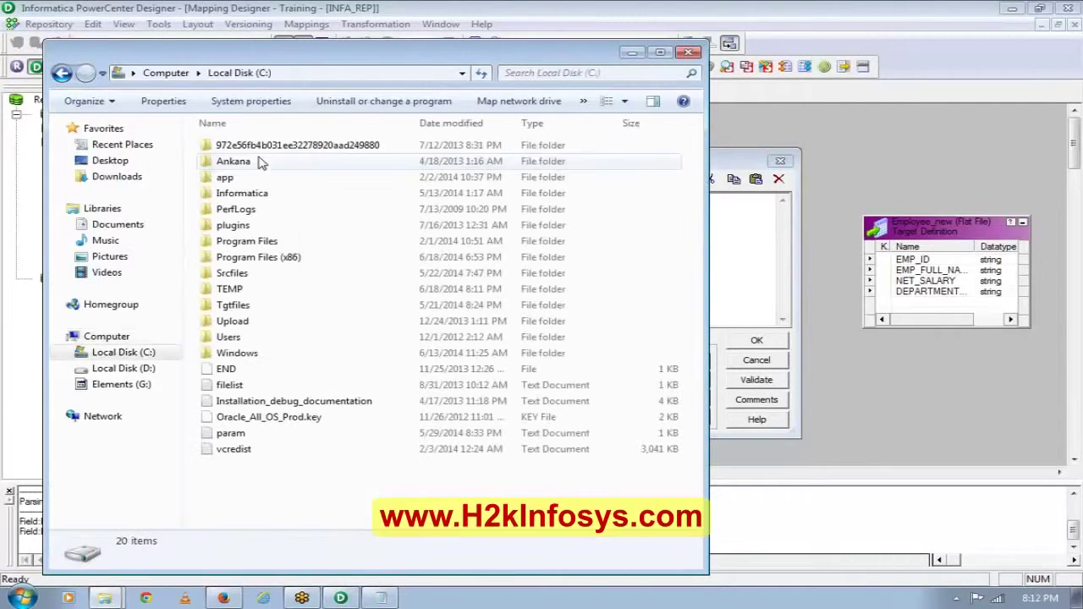
pyautogui.click(231, 278)
pyautogui.doubleClick(228, 281)
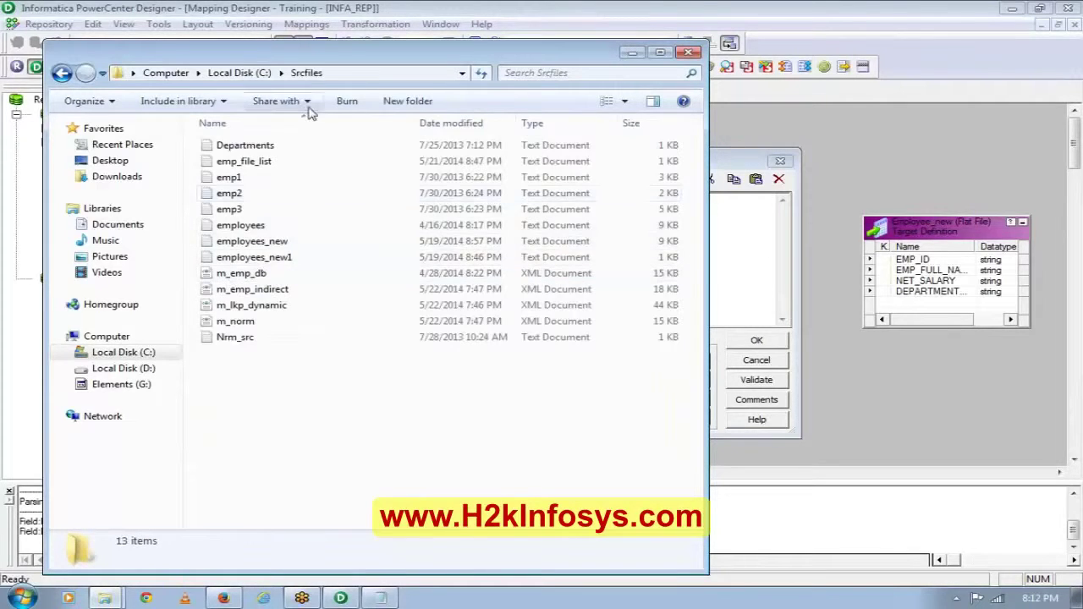
pyautogui.moveTo(344, 42); pyautogui.dragTo(343, 55)
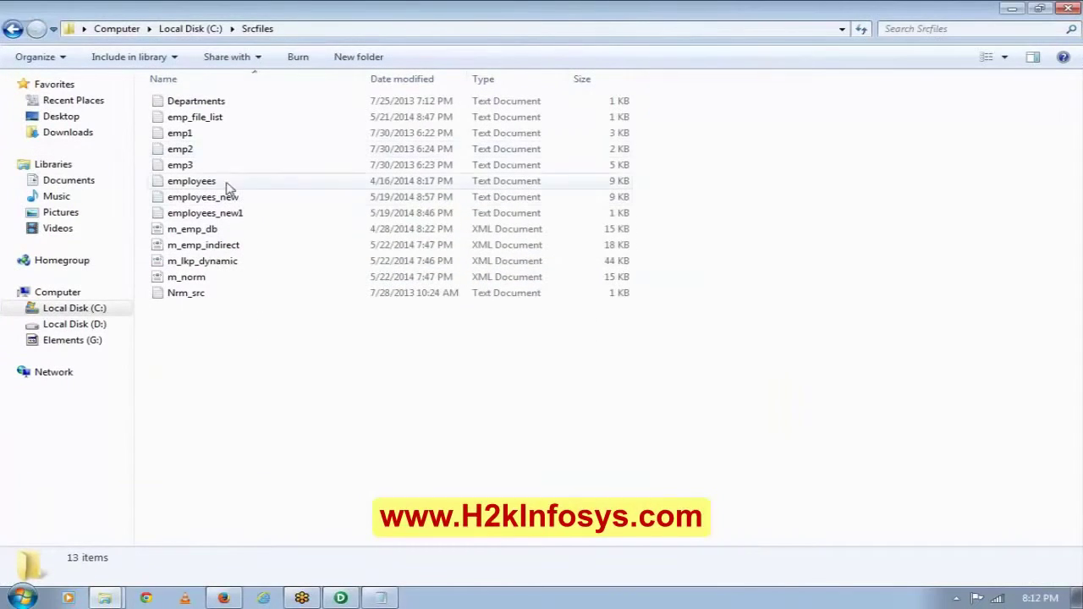
# Step: Open the employees_new source file from the Srcfiles folder in Notepad and maximize its window
pyautogui.click(212, 199)
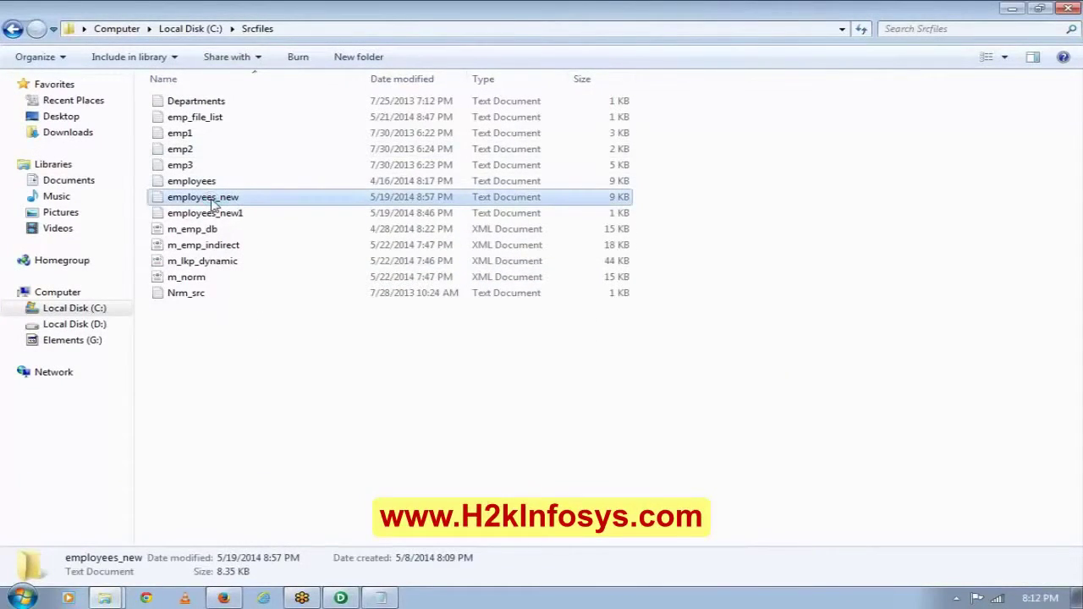
pyautogui.rightClick(211, 200)
pyautogui.moveTo(267, 263)
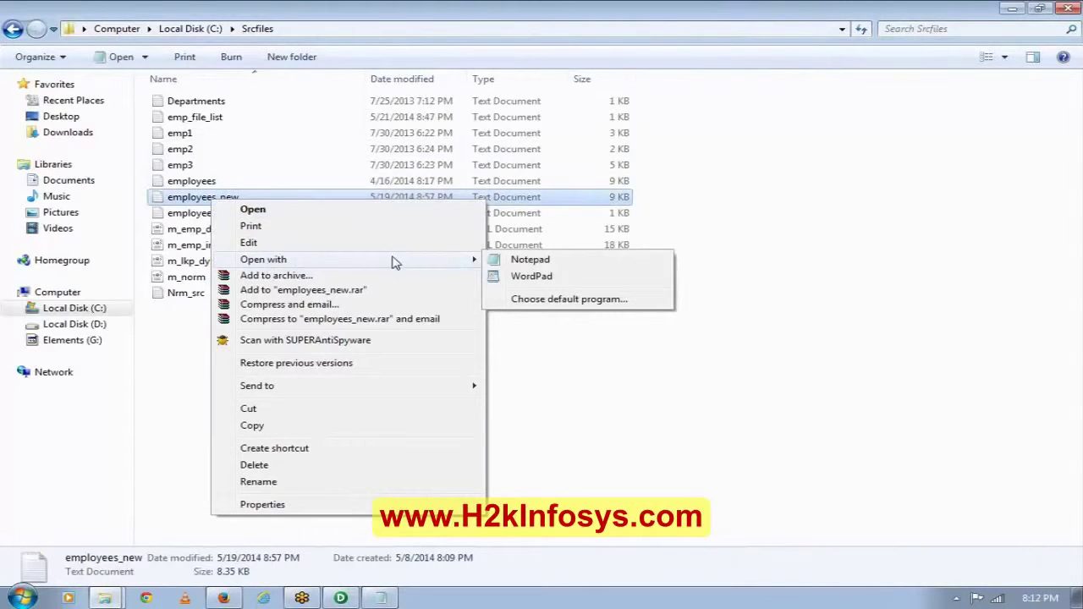
pyautogui.click(530, 260)
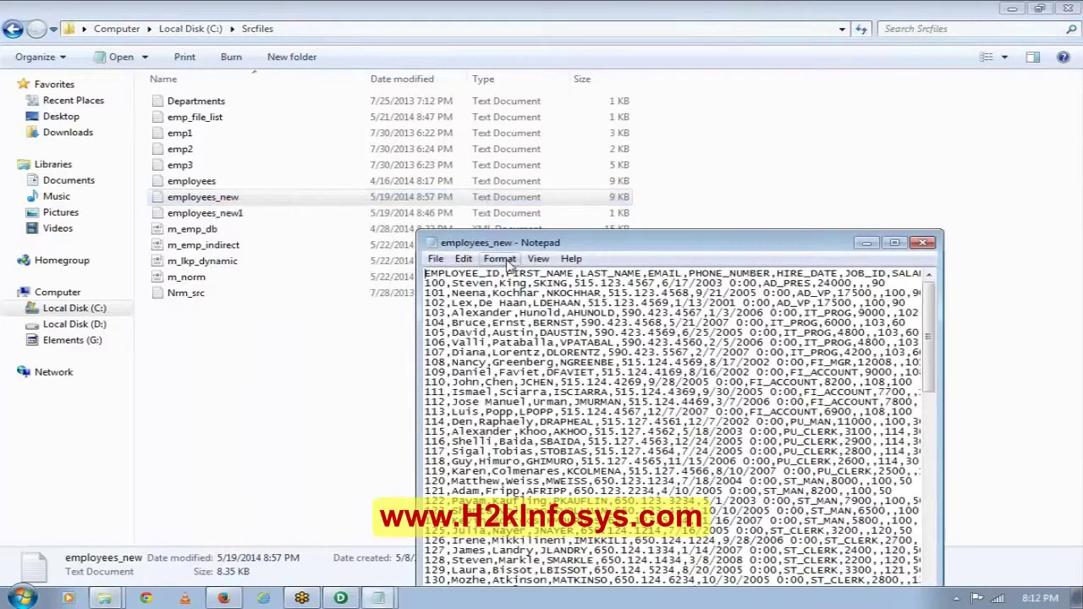
pyautogui.click(895, 244)
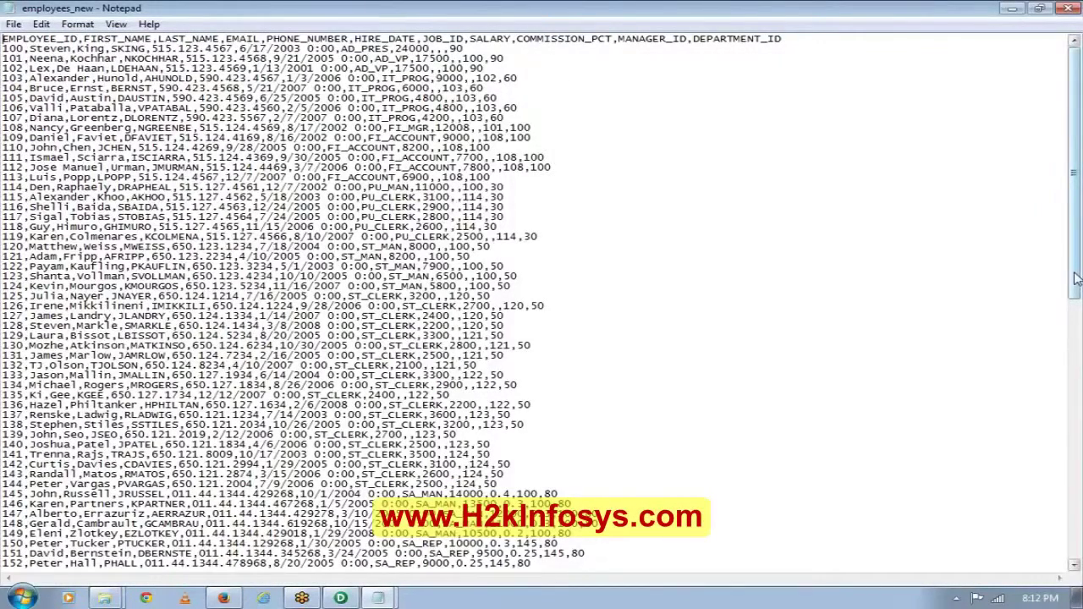
# Step: Examine the SALARY and COMMISSION_PCT values throughout the employee records, highlighting the commission value of record 156
pyautogui.moveTo(1075, 283); pyautogui.dragTo(1068, 233)
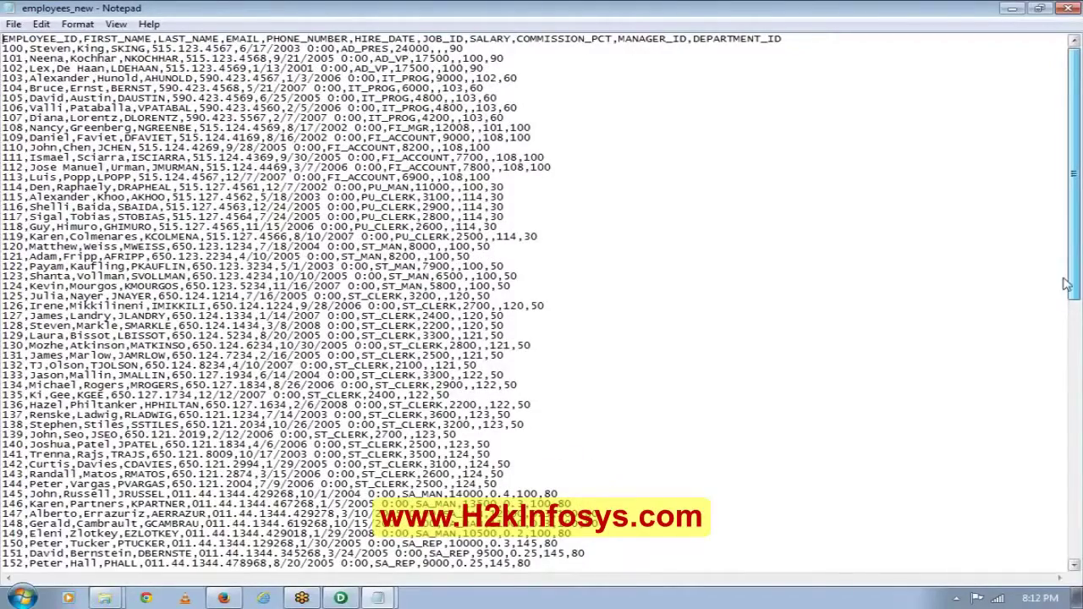
pyautogui.moveTo(1068, 279); pyautogui.dragTo(1068, 363)
pyautogui.moveTo(3, 375); pyautogui.dragTo(552, 425)
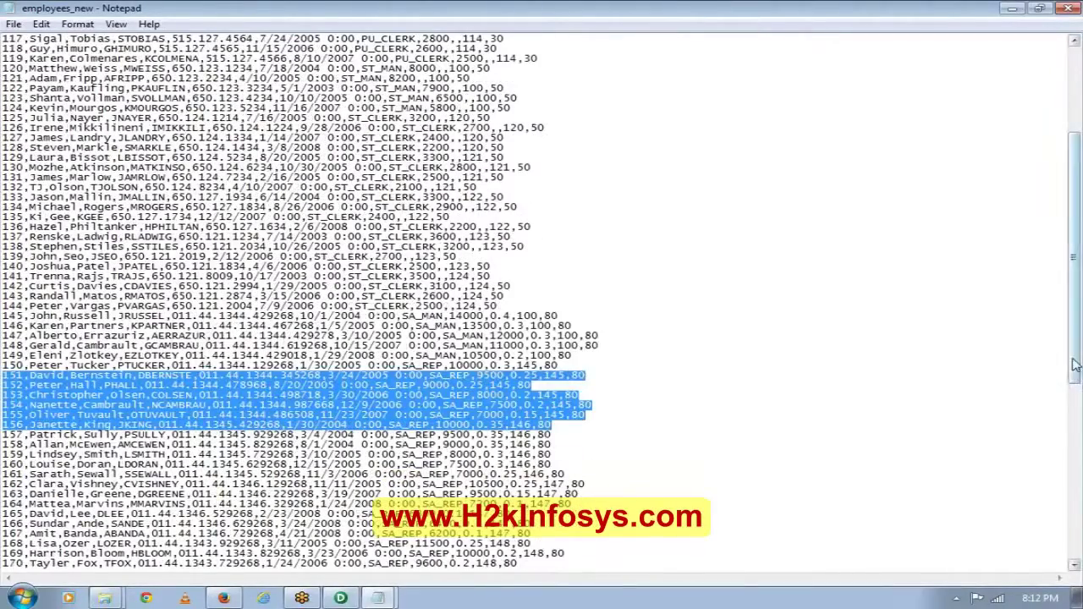
pyautogui.moveTo(1075, 366); pyautogui.dragTo(1068, 556)
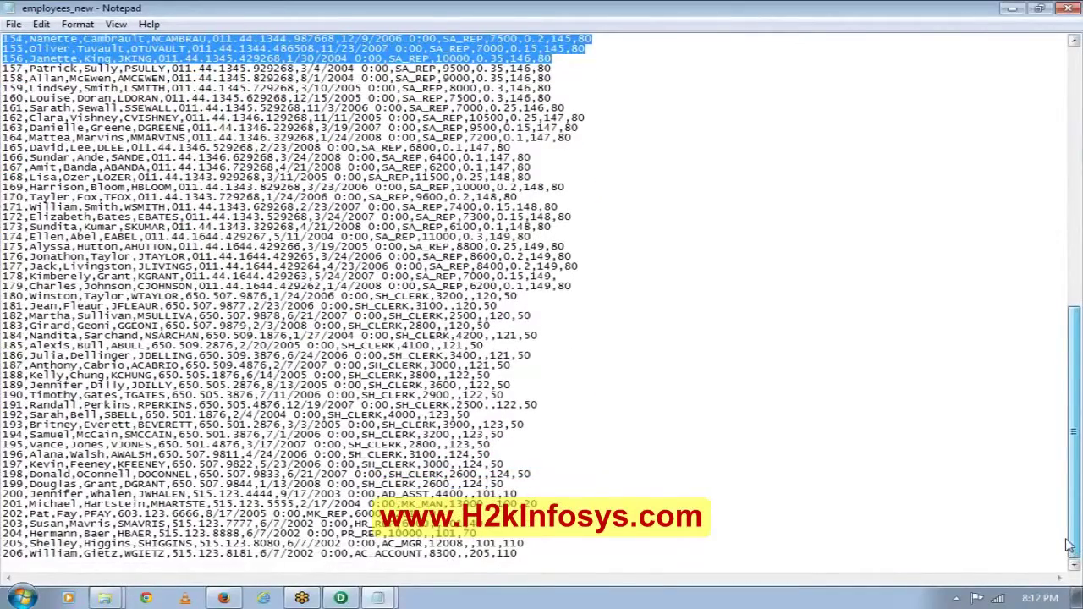
pyautogui.moveTo(1064, 533); pyautogui.dragTo(1037, 457)
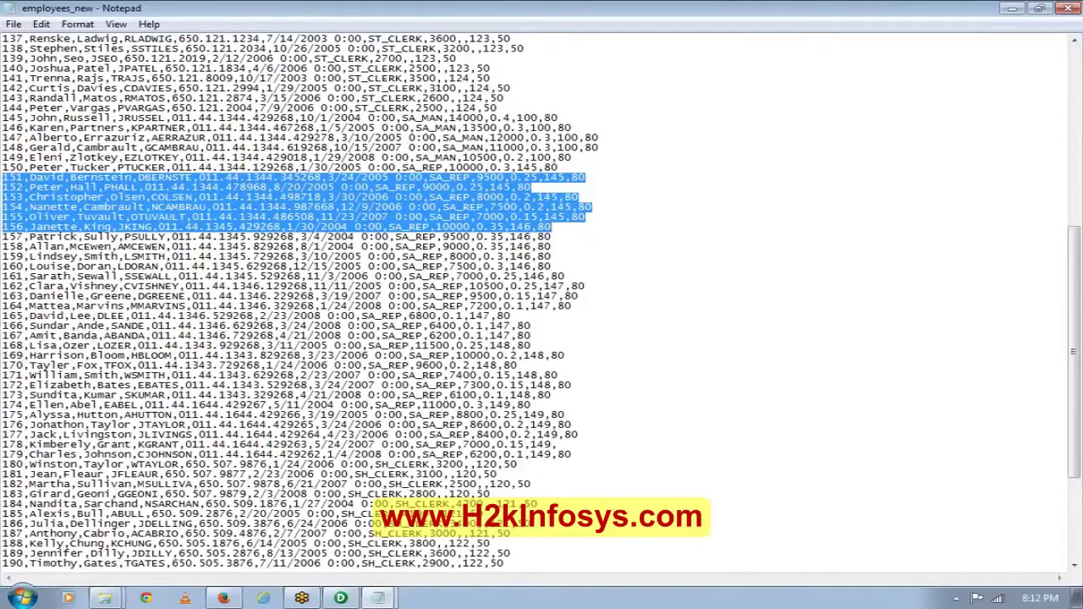
pyautogui.click(476, 226)
pyautogui.moveTo(476, 227); pyautogui.dragTo(505, 227)
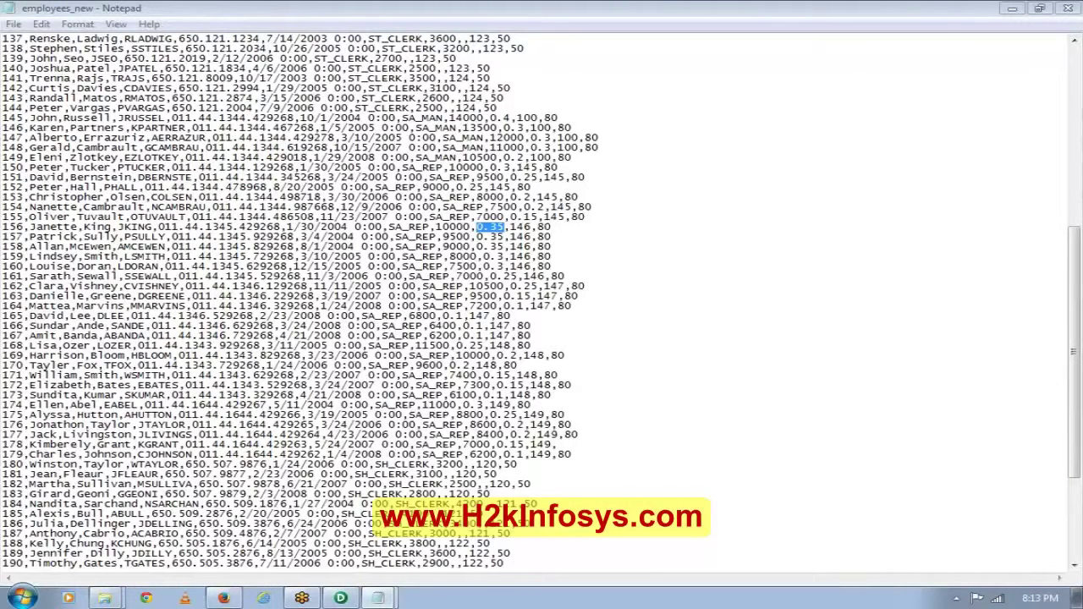
# Step: Switch to Gmail in Firefox, open the sent message "Source File and schedule" and check its recipient addresses
pyautogui.moveTo(224, 599)
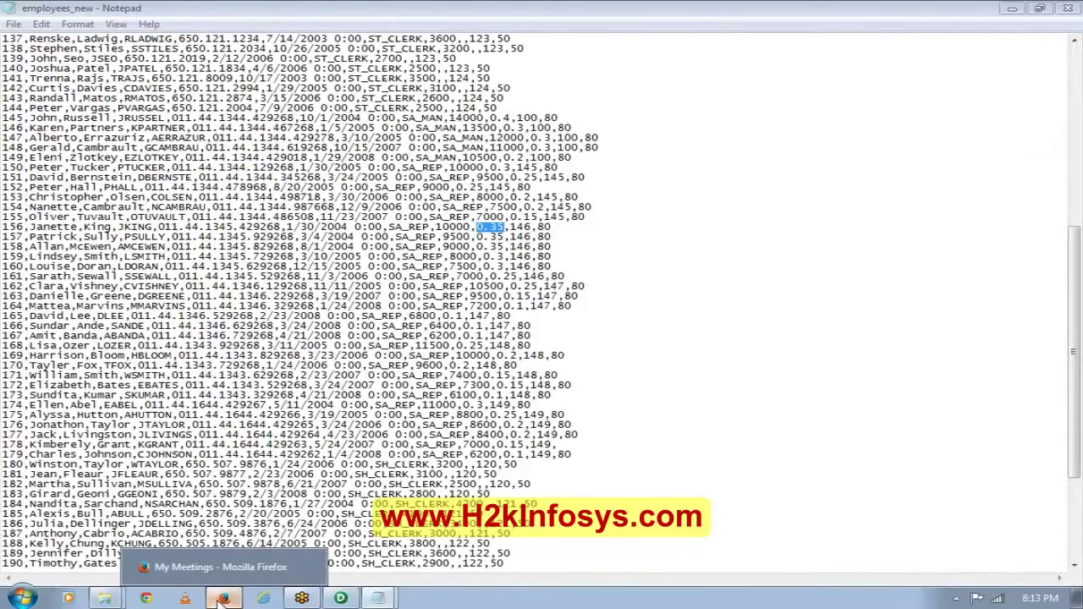
pyautogui.click(218, 599)
pyautogui.click(88, 10)
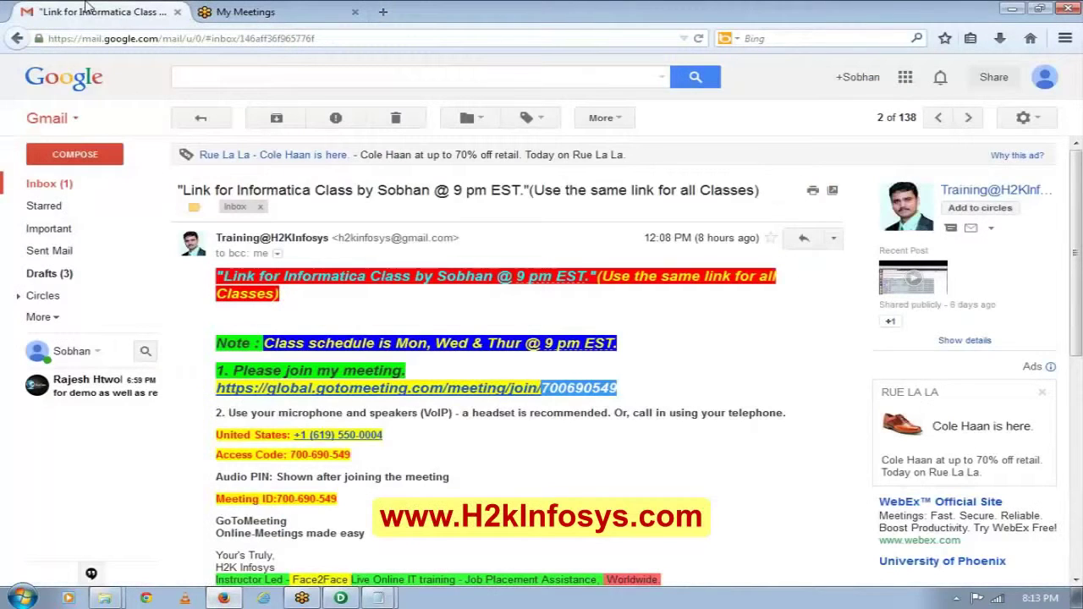
pyautogui.click(54, 253)
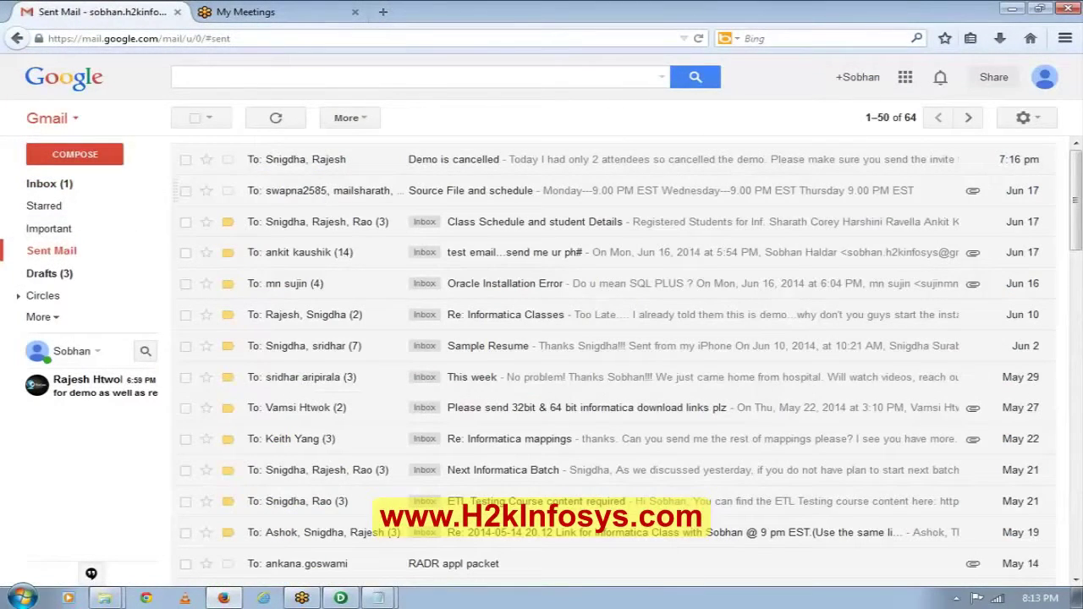
pyautogui.click(470, 190)
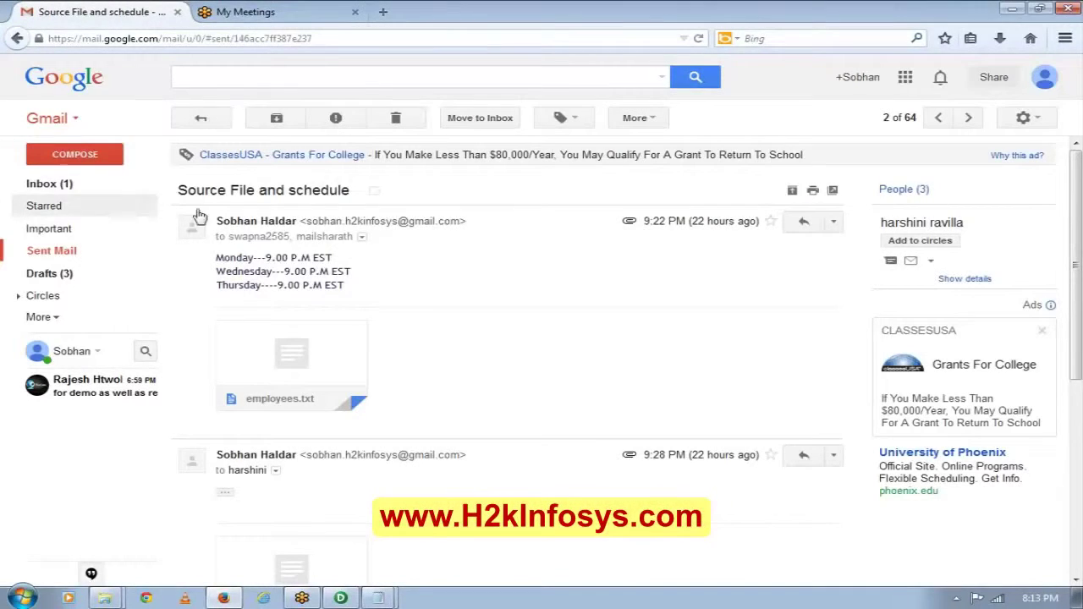
pyautogui.click(362, 239)
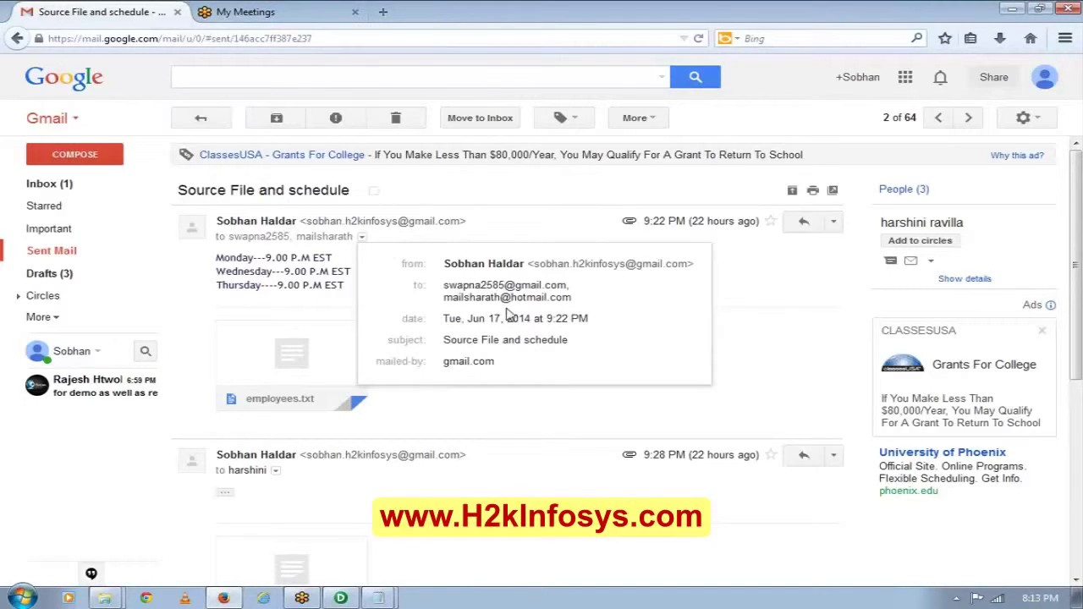
pyautogui.moveTo(568, 297); pyautogui.dragTo(456, 285)
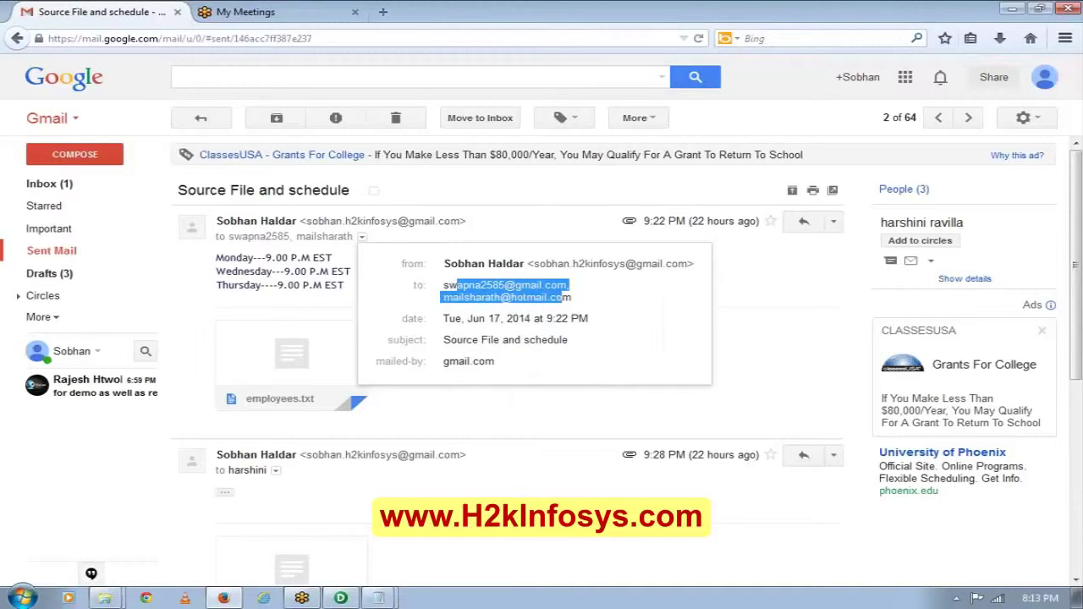
# Step: Check the Inbox and Sent Mail lists, minimize the browser and highlight the commission values of records 157 and 158 in employees_new
pyautogui.click(68, 184)
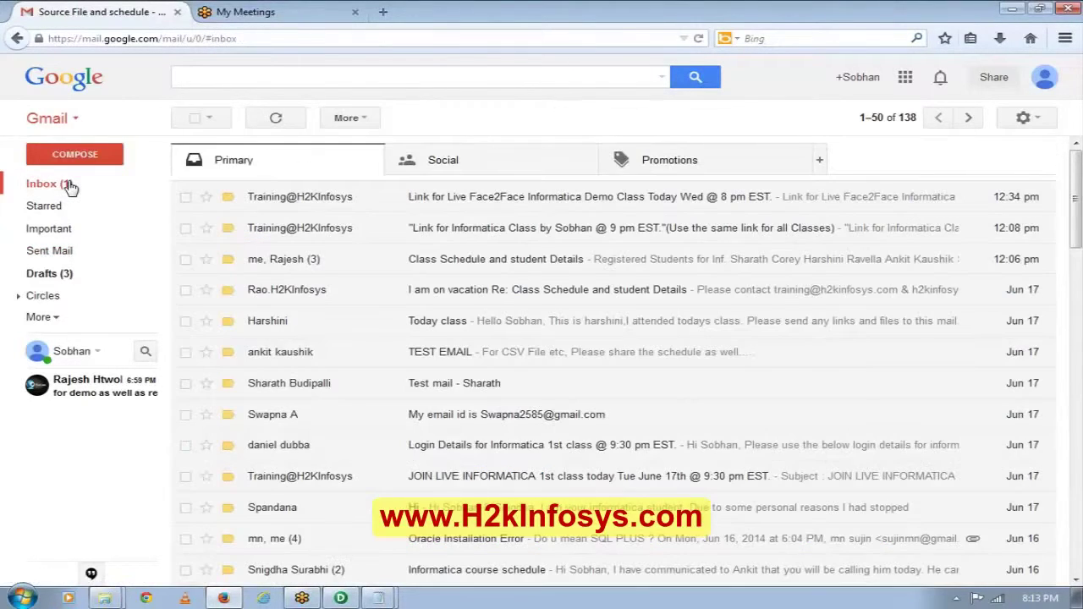
pyautogui.click(65, 249)
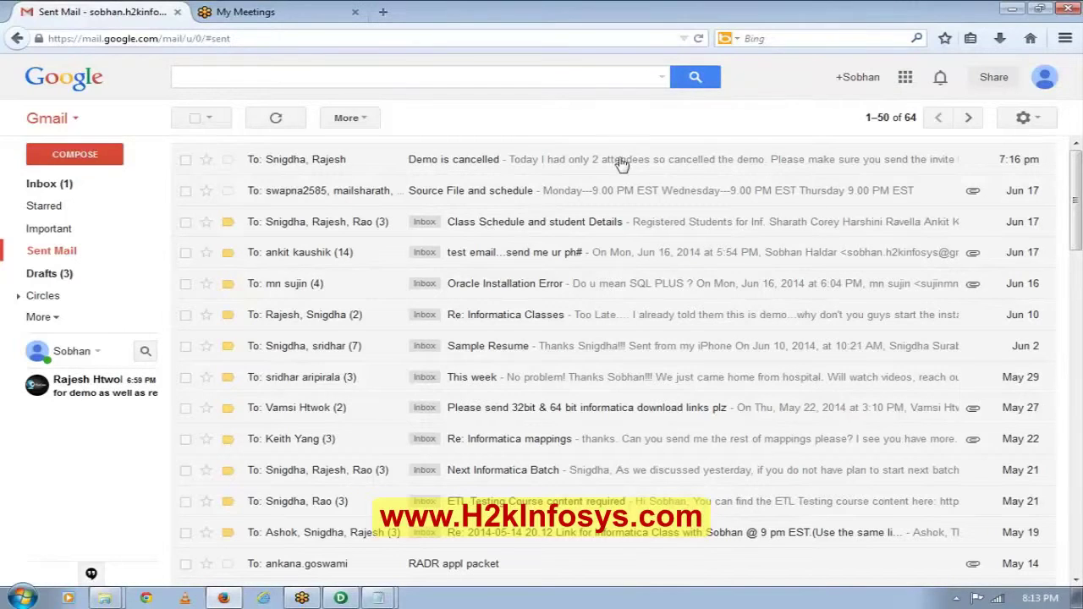
pyautogui.click(61, 184)
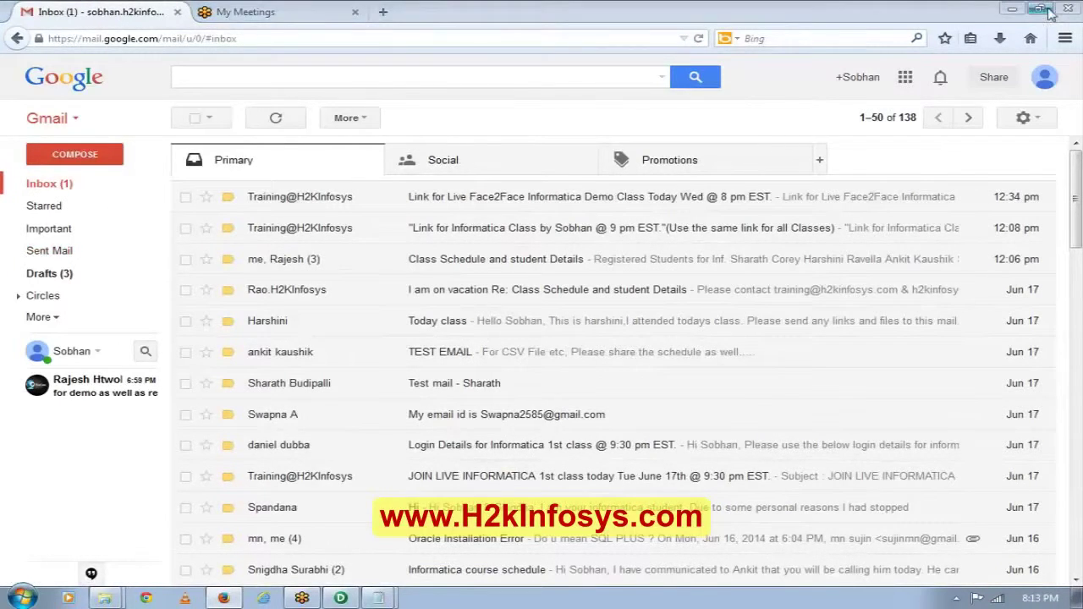
pyautogui.click(1020, 9)
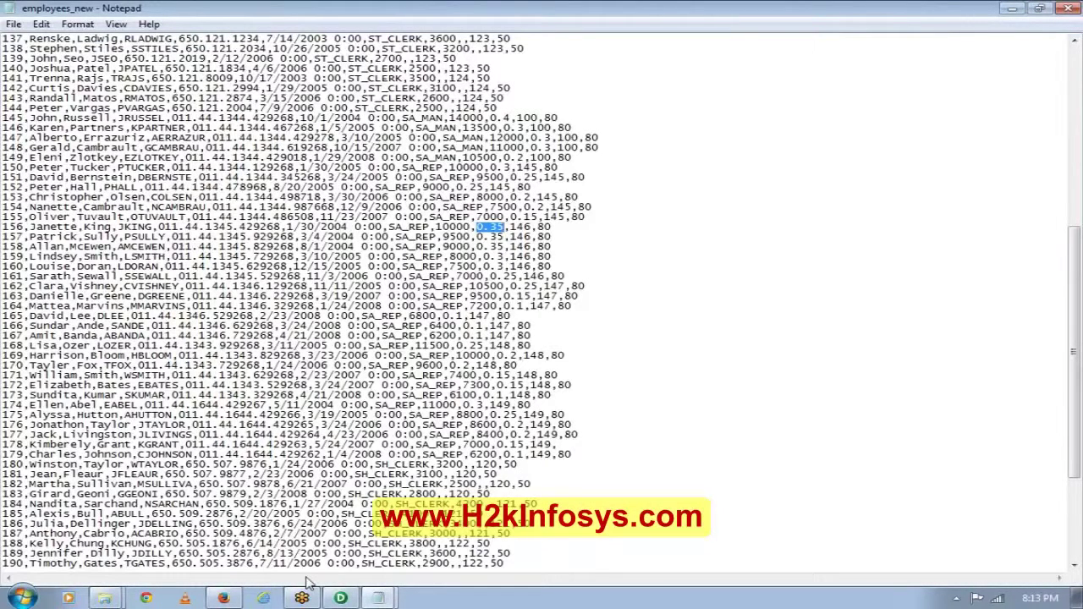
pyautogui.moveTo(505, 246); pyautogui.dragTo(476, 237)
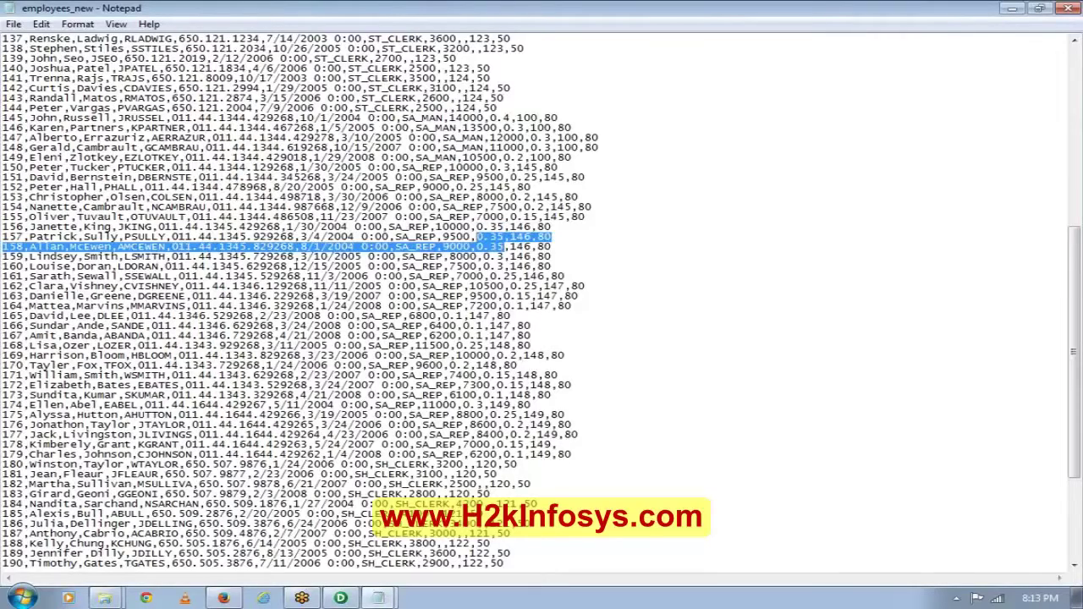
# Step: Return to PowerCenter Designer, complete the NET_SALARY formula as SALARY + COMMISSION_PCT*SALARY, and apply the expression transformation's changes
pyautogui.click(340, 599)
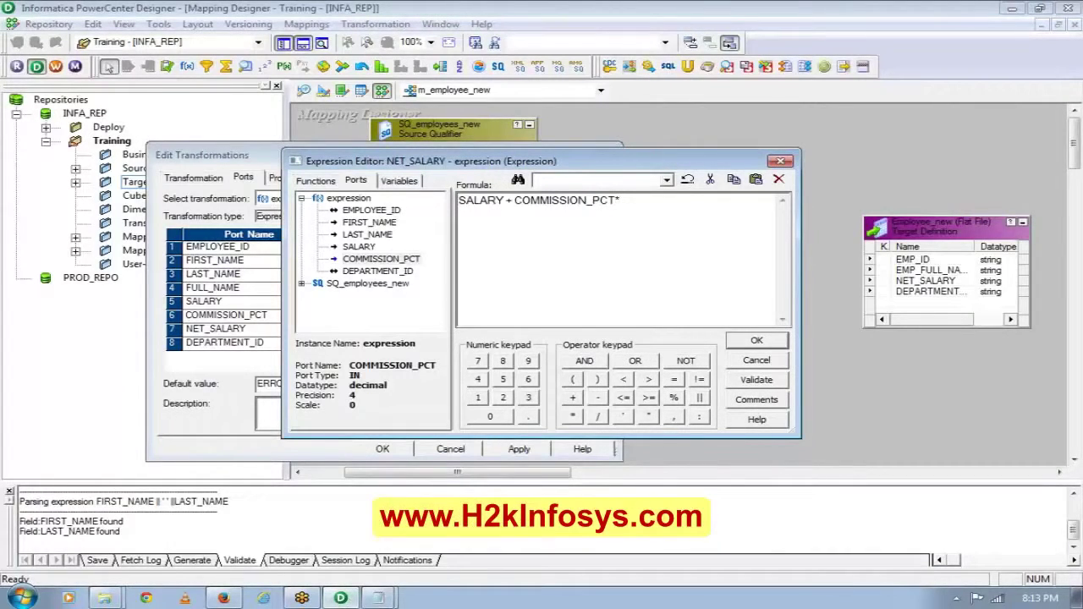
pyautogui.doubleClick(358, 247)
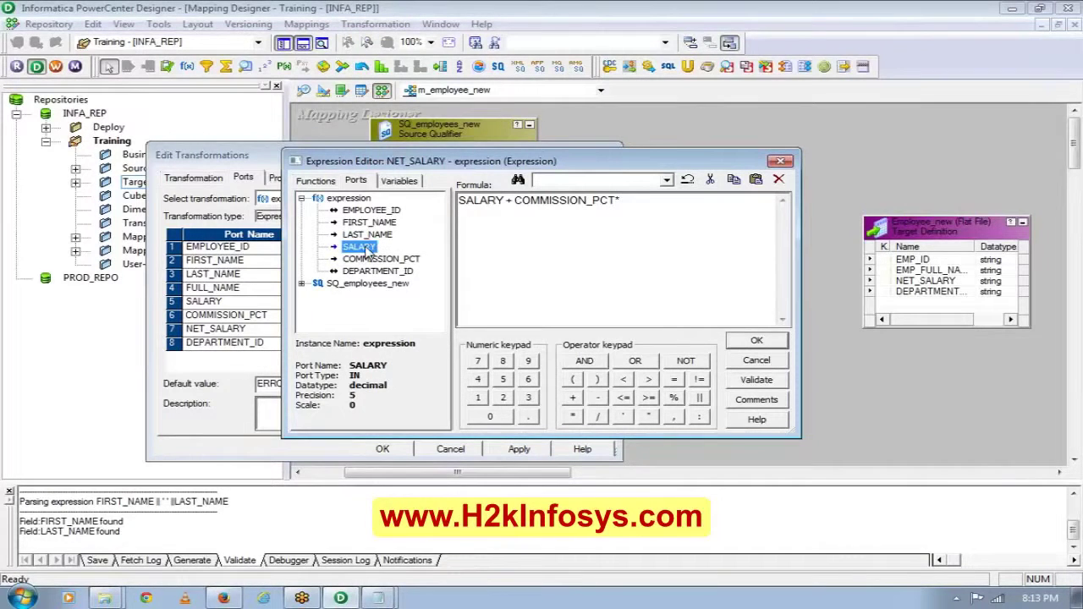
pyautogui.click(756, 340)
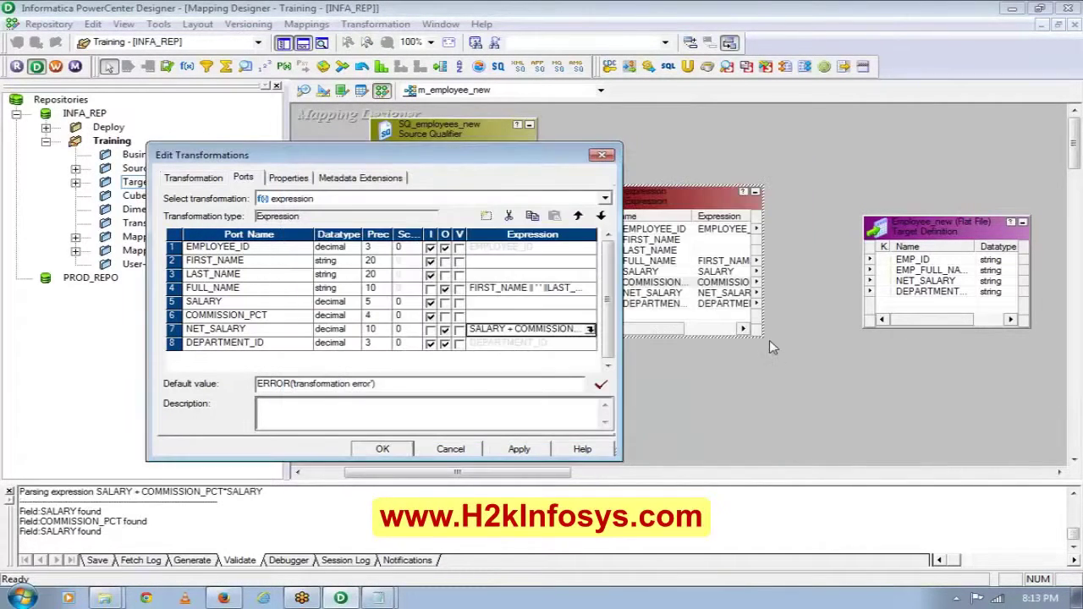
pyautogui.click(518, 449)
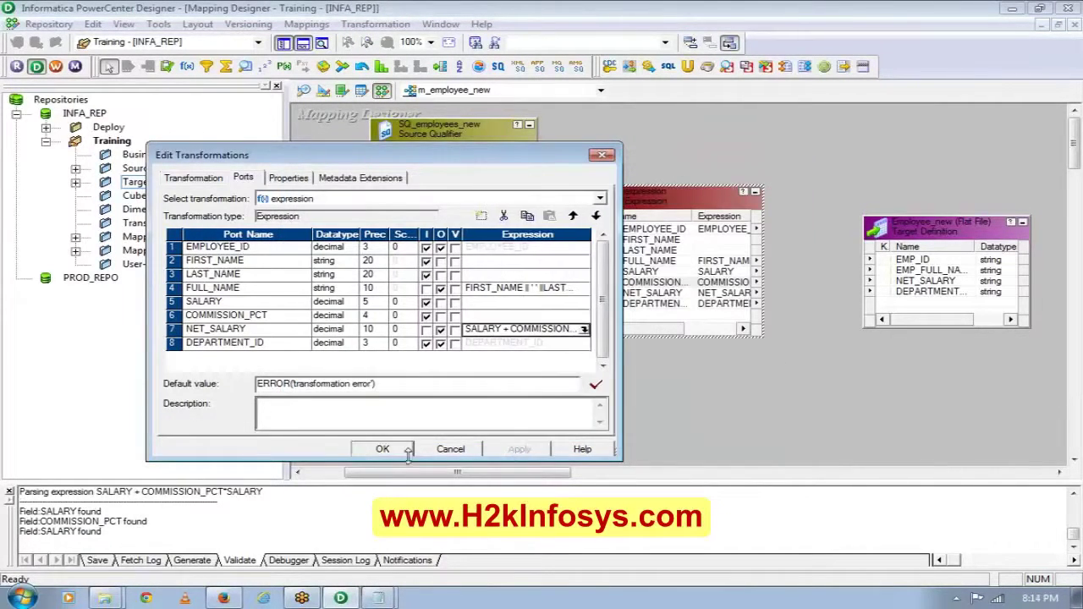
pyautogui.click(383, 449)
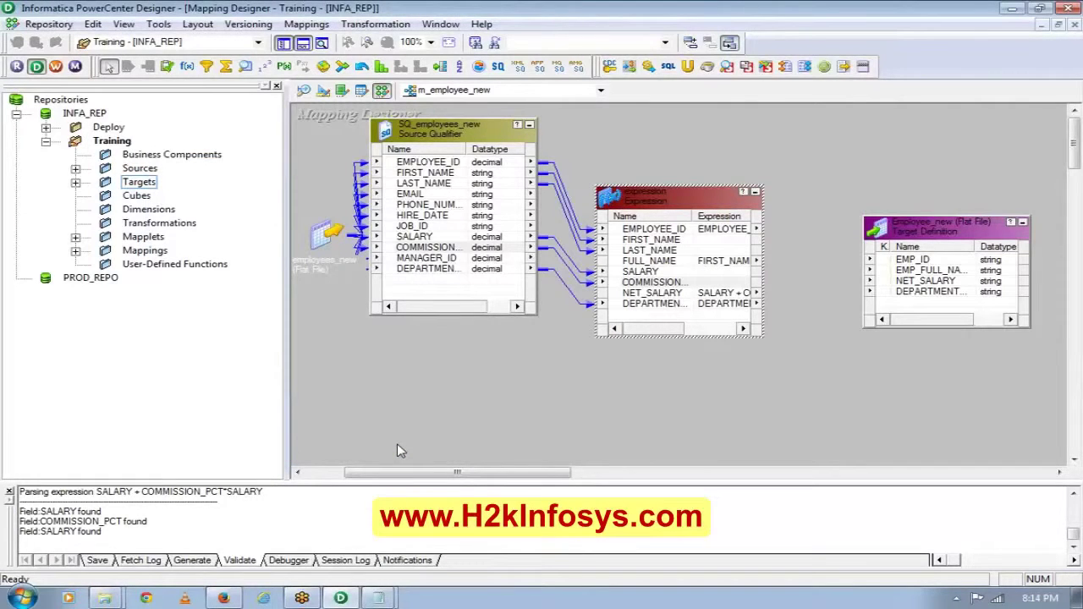
# Step: Link the expression's EMPLOYEE_ID, FULL_NAME, NET_SALARY and DEPARTMENT_ID ports to the employee ID, full name, net salary and department columns of the Employee_new target
pyautogui.moveTo(736, 230); pyautogui.dragTo(941, 261)
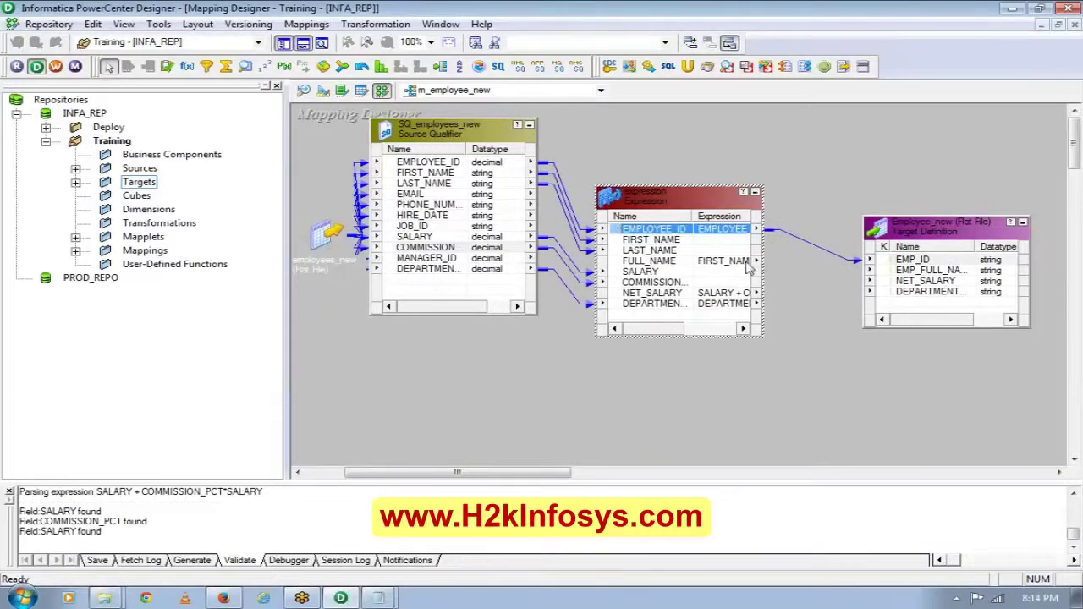
pyautogui.moveTo(738, 262); pyautogui.dragTo(940, 269)
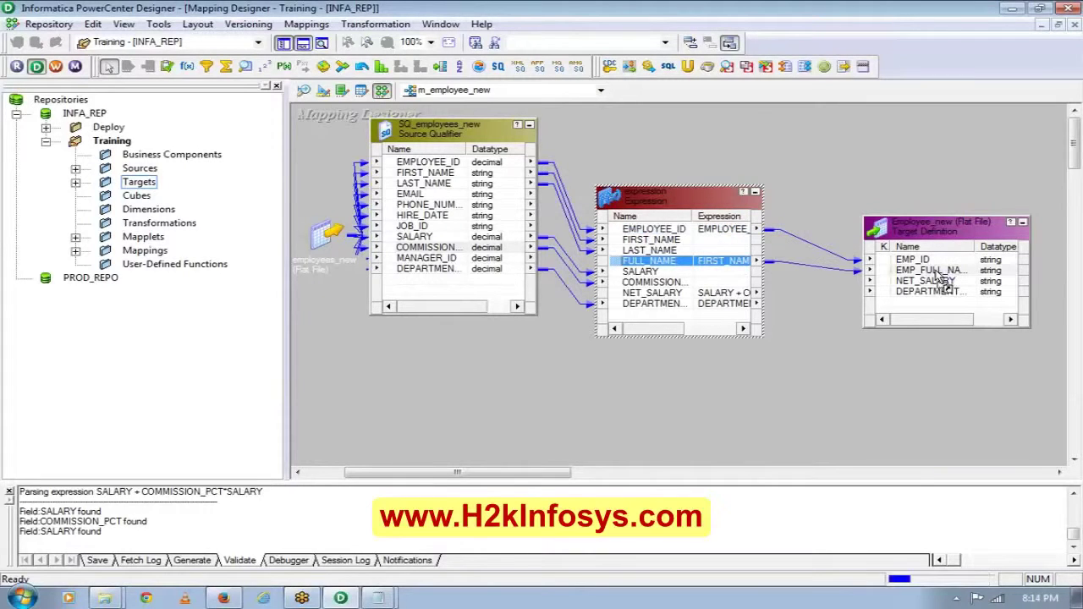
pyautogui.click(725, 293)
pyautogui.moveTo(725, 298); pyautogui.dragTo(937, 285)
pyautogui.moveTo(736, 303); pyautogui.dragTo(929, 301)
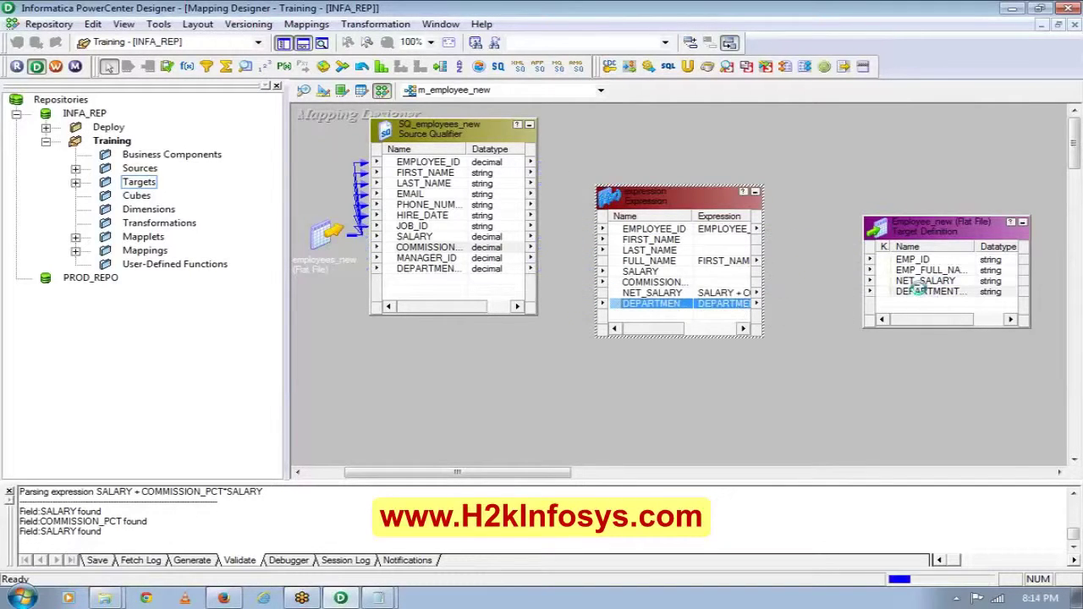
# Step: Arrange all objects of the m_employee_new mapping as icons and save the mapping to the repository
pyautogui.rightClick(642, 159)
pyautogui.click(699, 256)
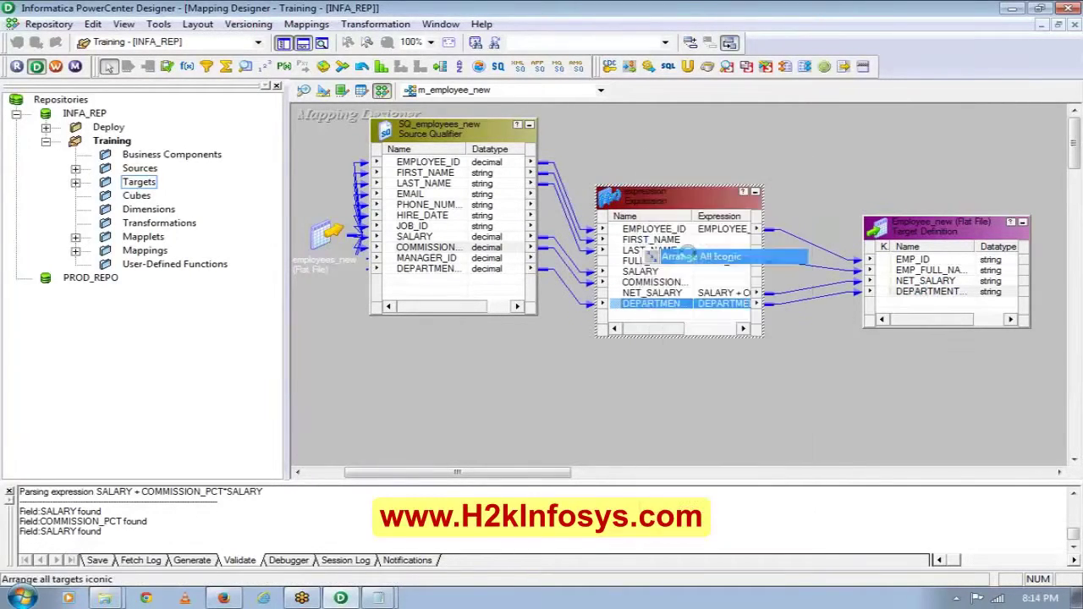
pyautogui.hotkey('ctrl', 's')
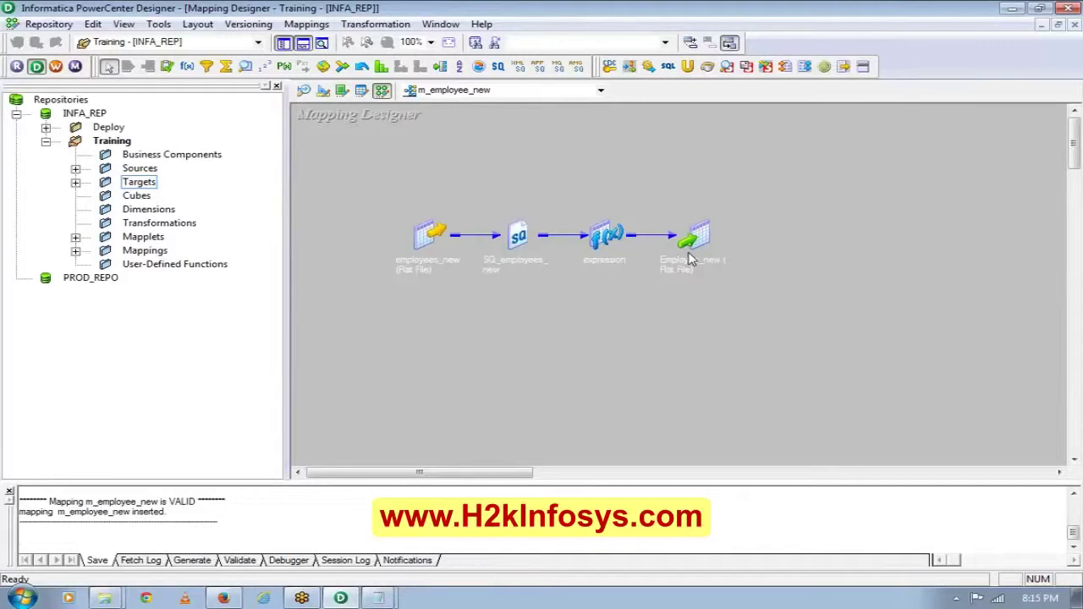
pyautogui.click(45, 142)
pyautogui.click(44, 142)
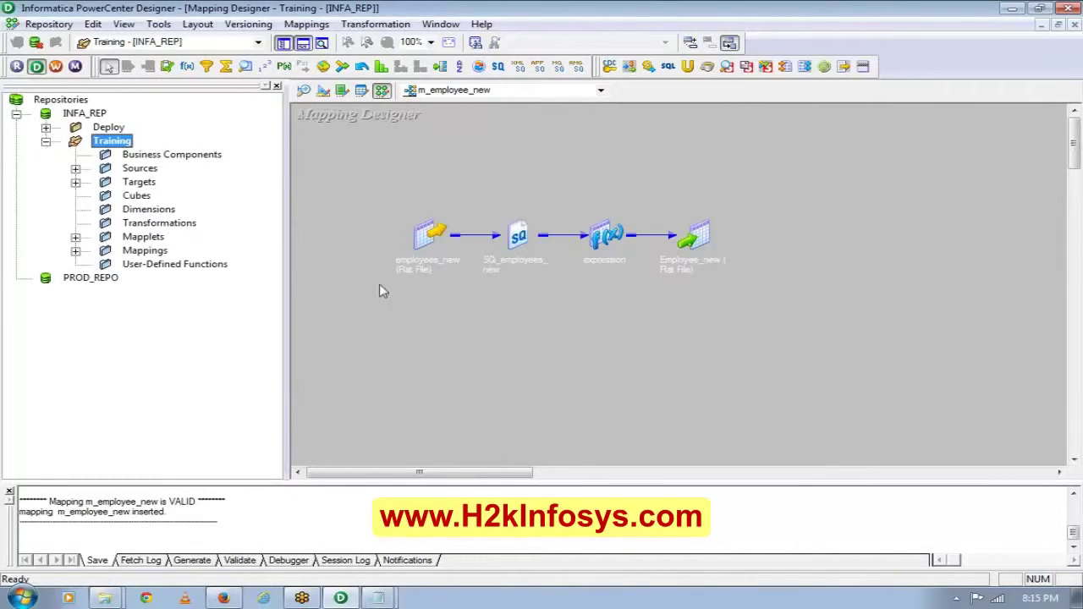
pyautogui.moveTo(398, 190); pyautogui.dragTo(804, 322)
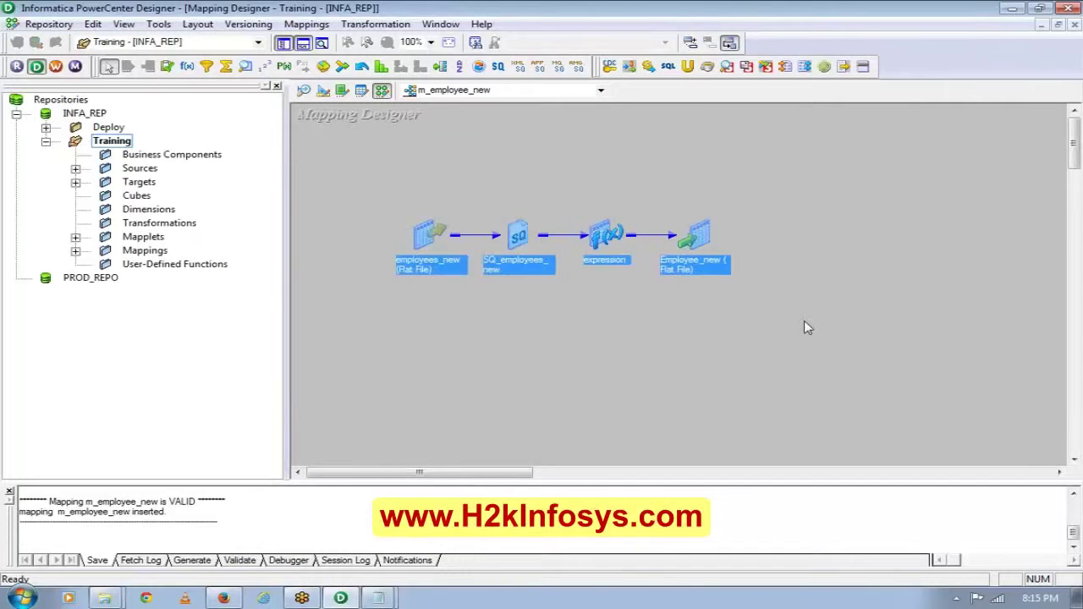
pyautogui.click(489, 330)
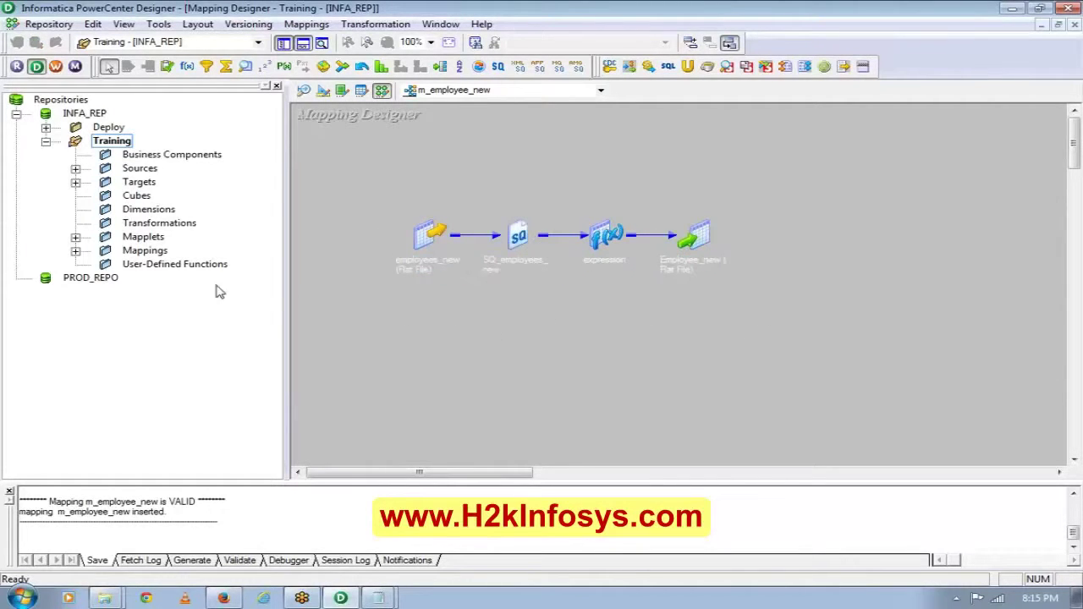
# Step: Generate workflow wf_m_employee_new with non-reusable session s_m_employee_new from the m_employee_new mapping, using the INFA_IS Integration Service
pyautogui.click(75, 251)
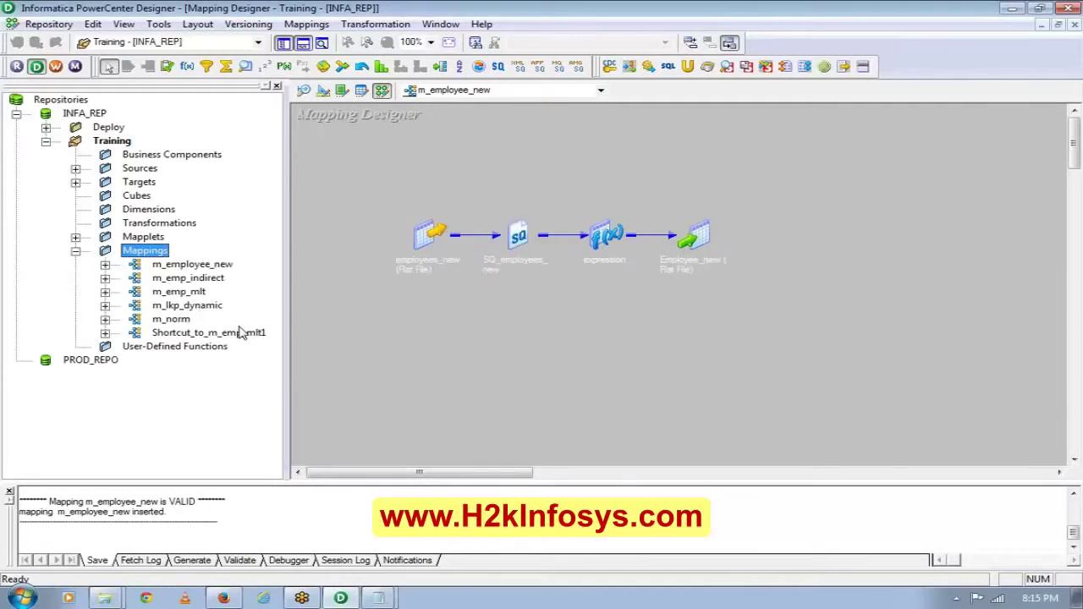
pyautogui.rightClick(225, 267)
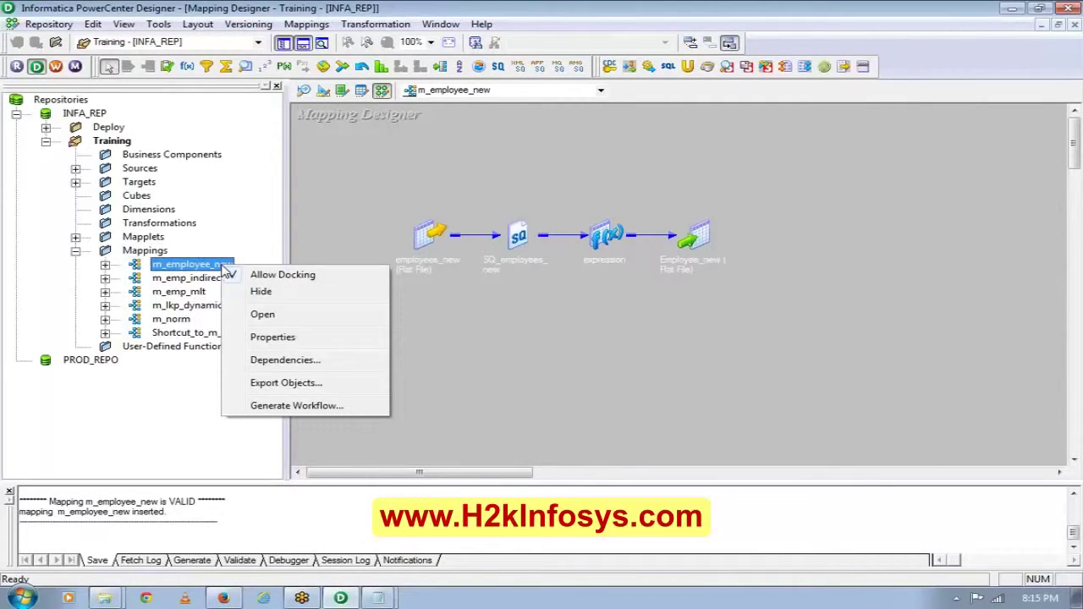
pyautogui.click(297, 406)
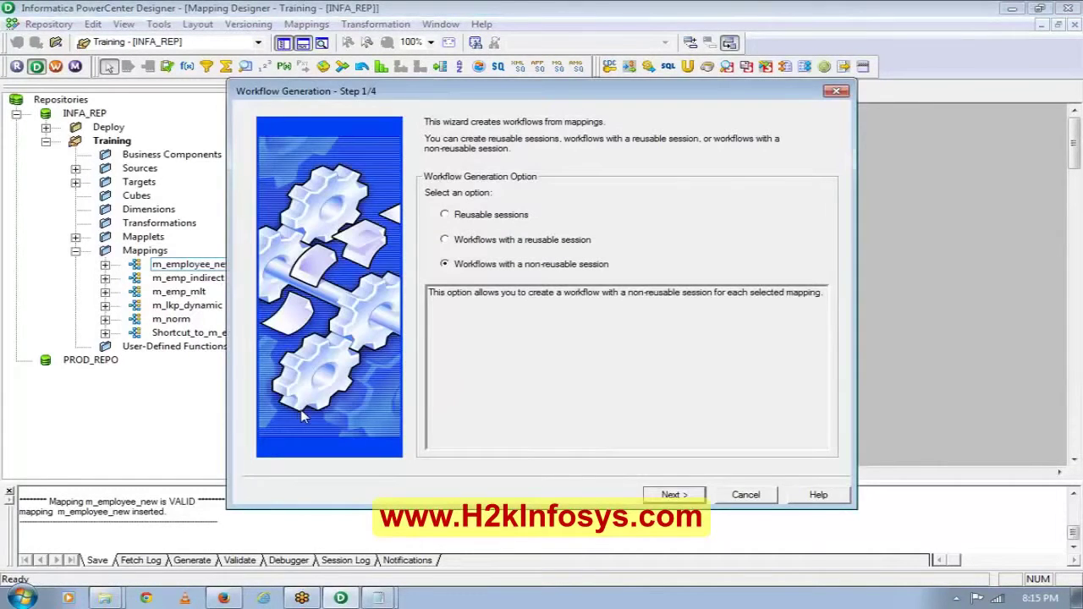
pyautogui.click(685, 496)
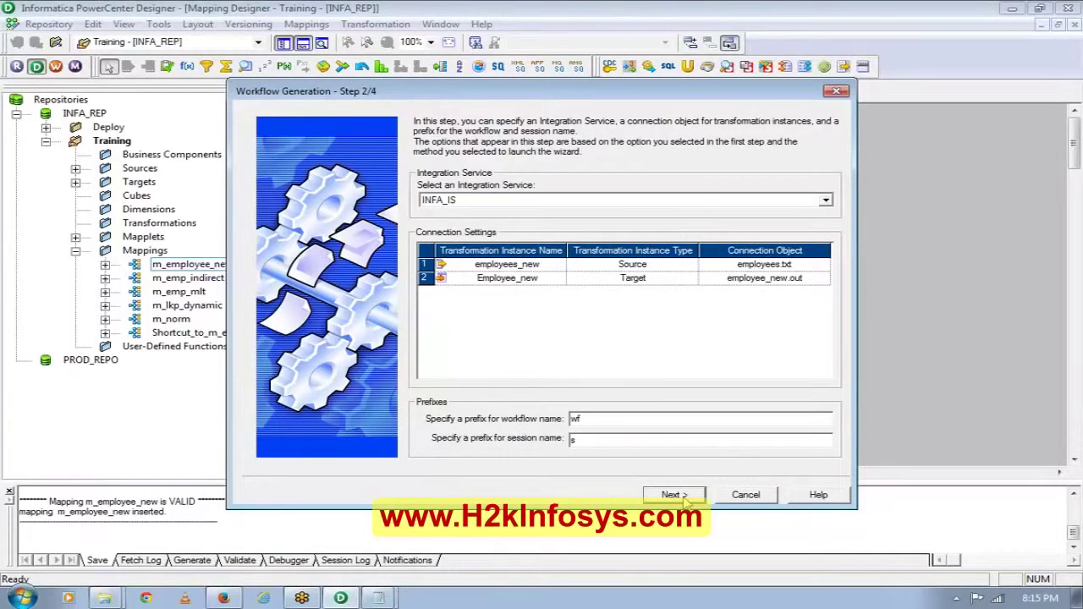
pyautogui.click(686, 500)
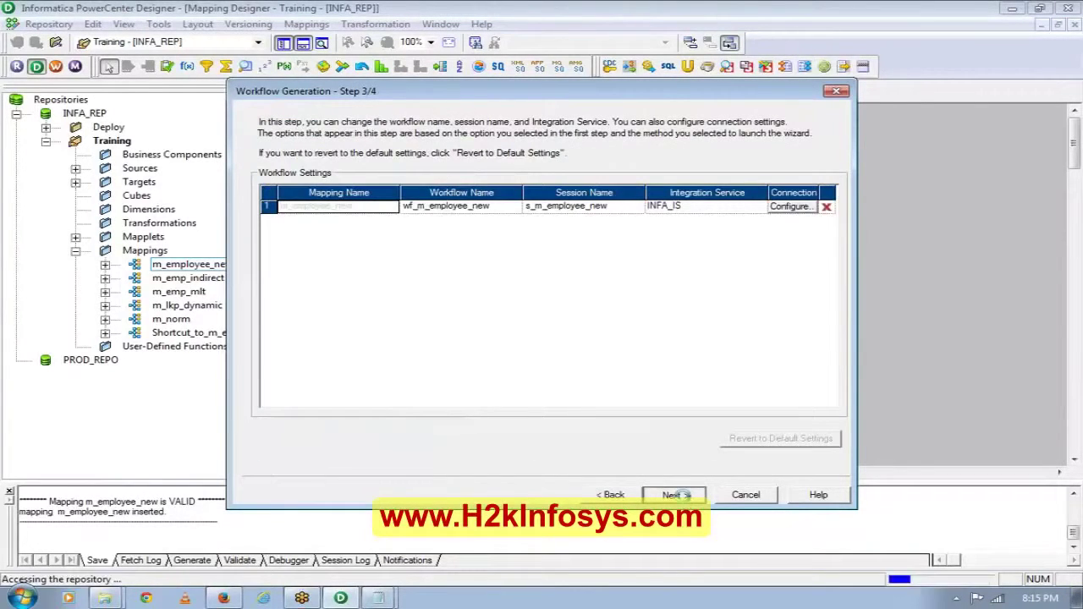
pyautogui.click(677, 495)
pyautogui.click(677, 495)
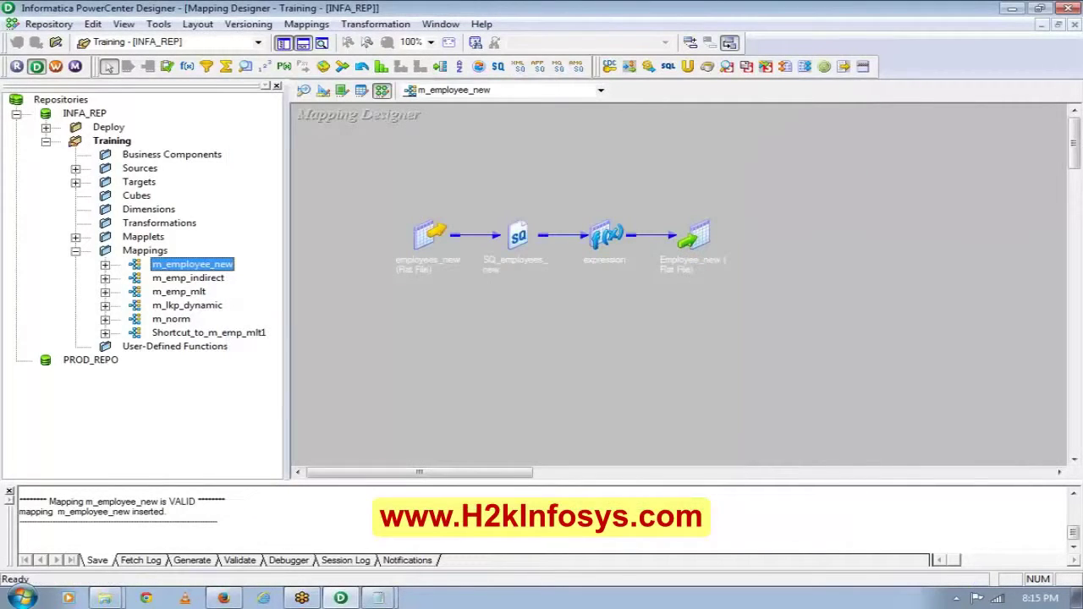
# Step: Switch to PowerCenter Workflow Manager, maximize it and open the wf_m_employee_new workflow from the Training folder in the Workflow Designer
pyautogui.click(56, 67)
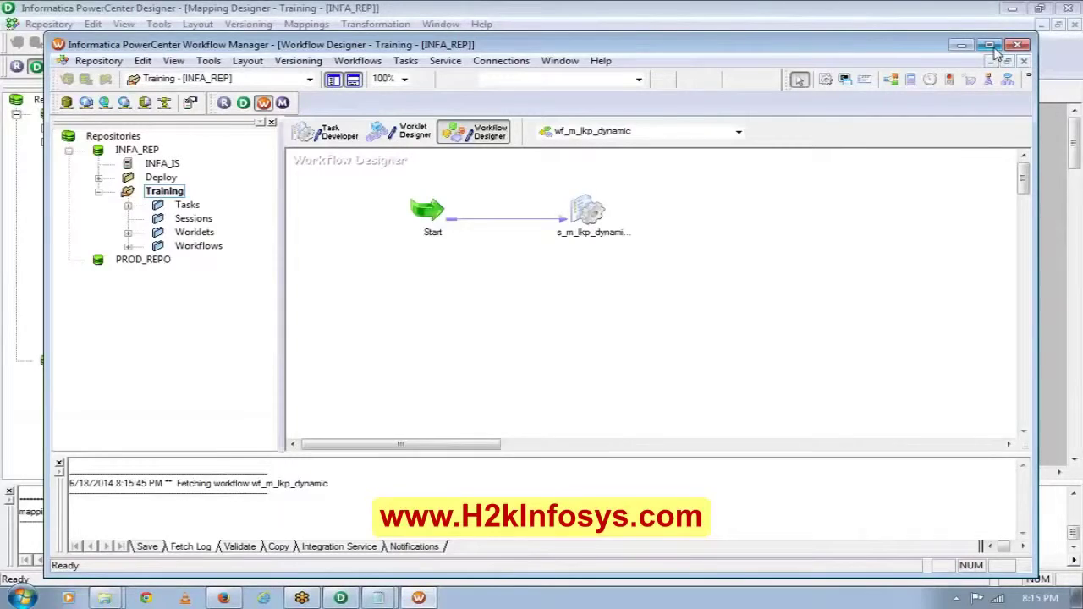
pyautogui.click(990, 45)
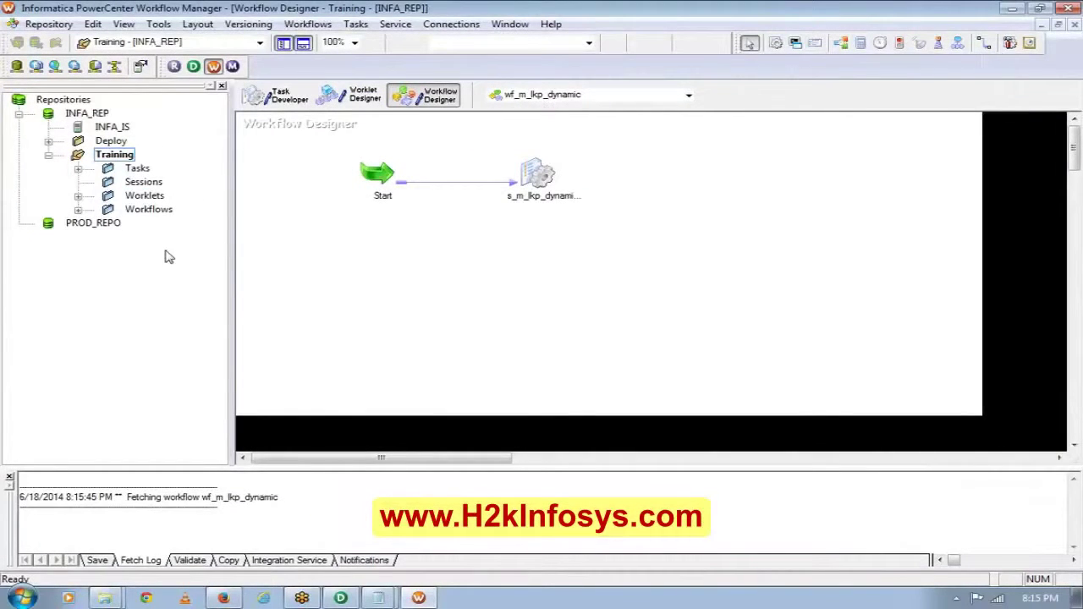
pyautogui.click(78, 210)
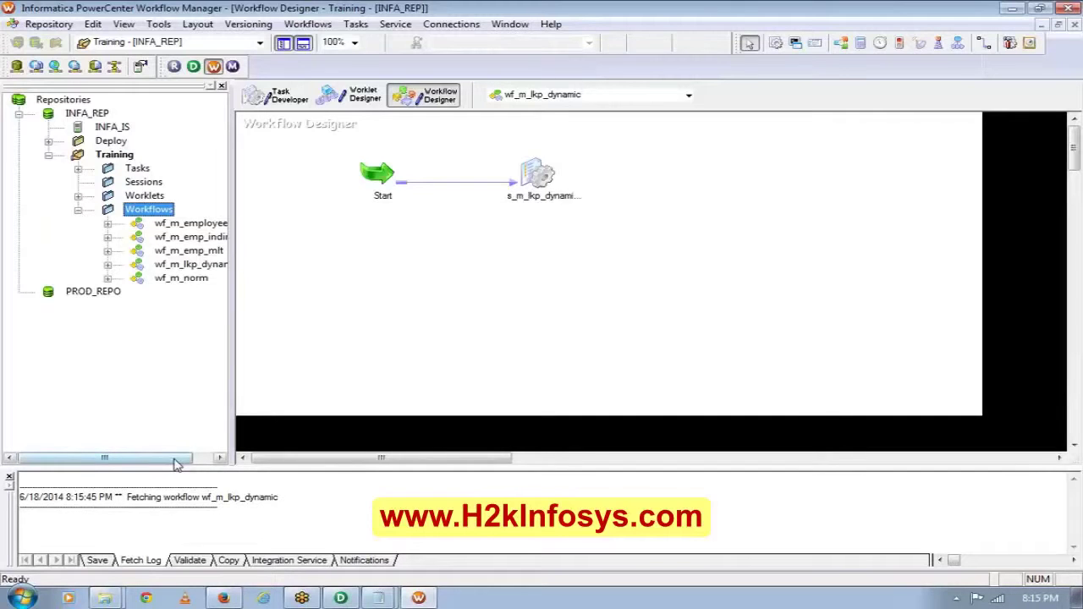
pyautogui.click(220, 458)
pyautogui.moveTo(203, 226); pyautogui.dragTo(438, 240)
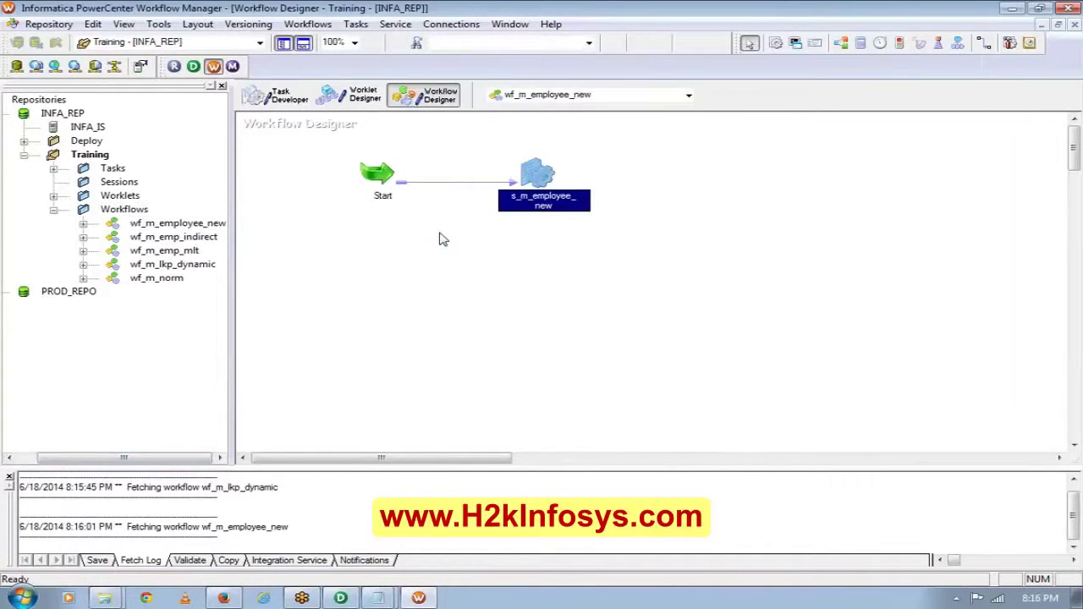
pyautogui.doubleClick(529, 175)
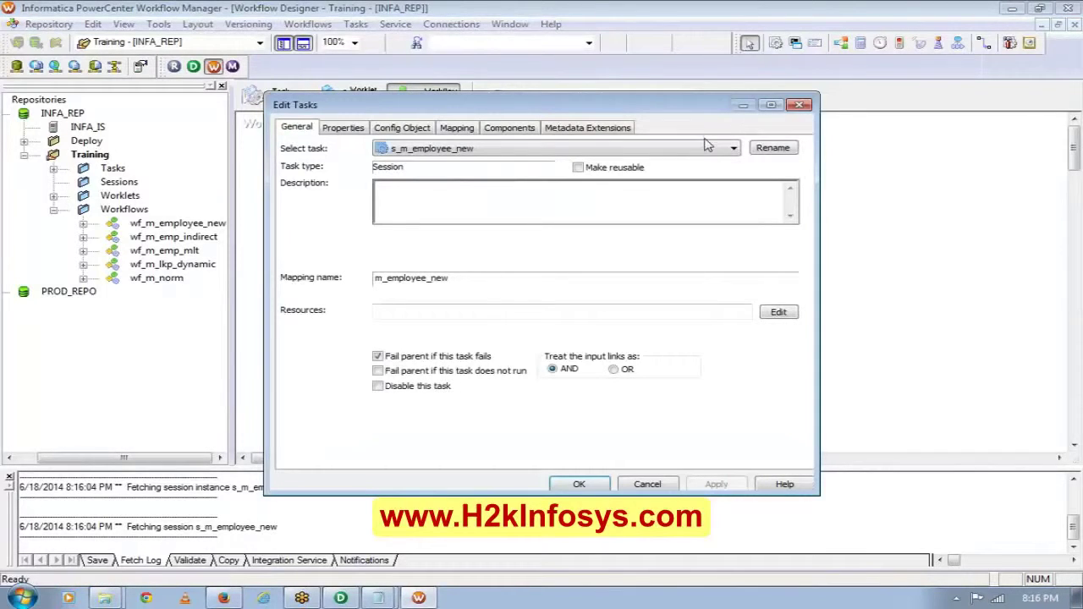
pyautogui.click(799, 104)
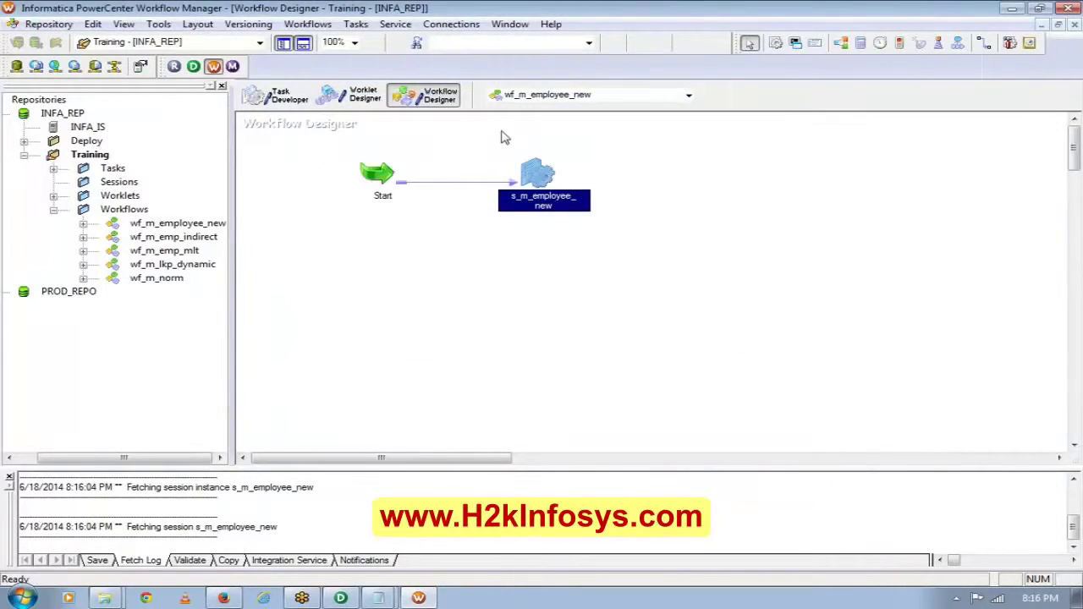
pyautogui.moveTo(318, 163); pyautogui.dragTo(634, 274)
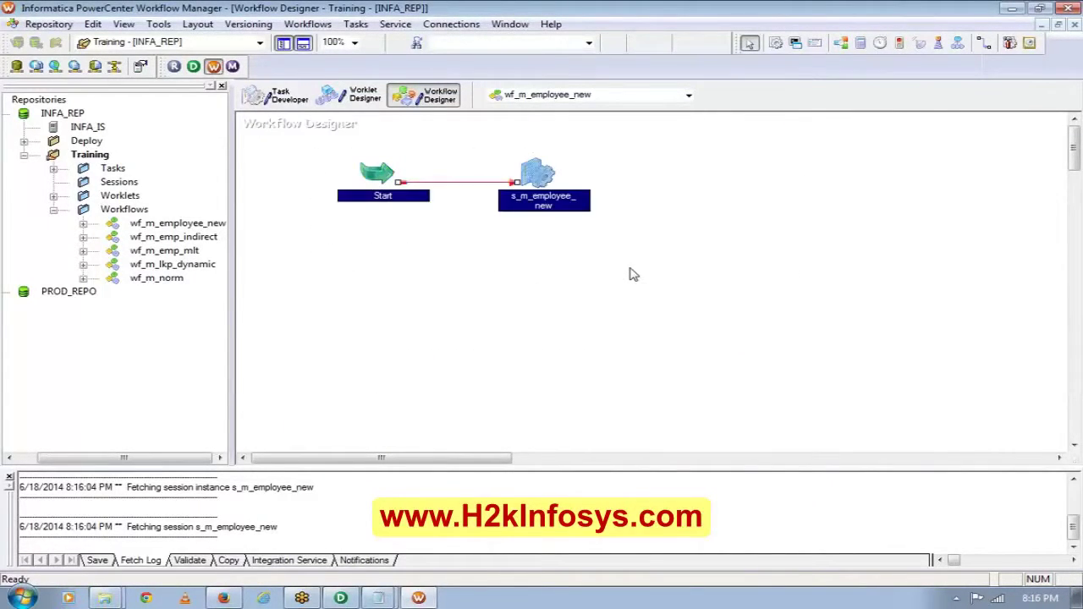
# Step: Open the s_m_employee_new session's mapping settings for the SQ_employees_new source and collapse its Readers and Connections sections
pyautogui.doubleClick(533, 174)
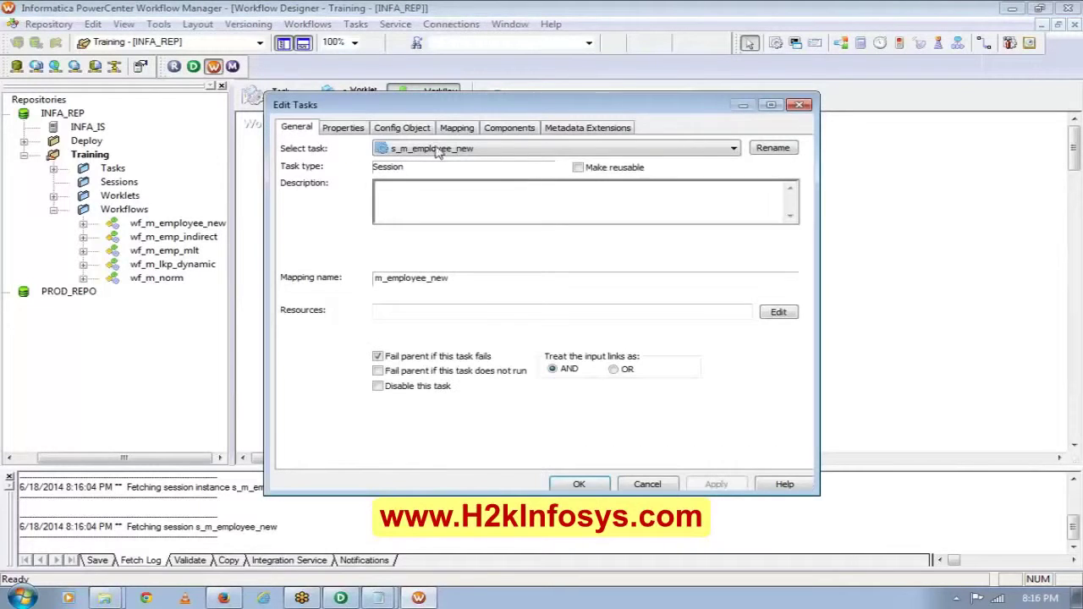
pyautogui.click(454, 126)
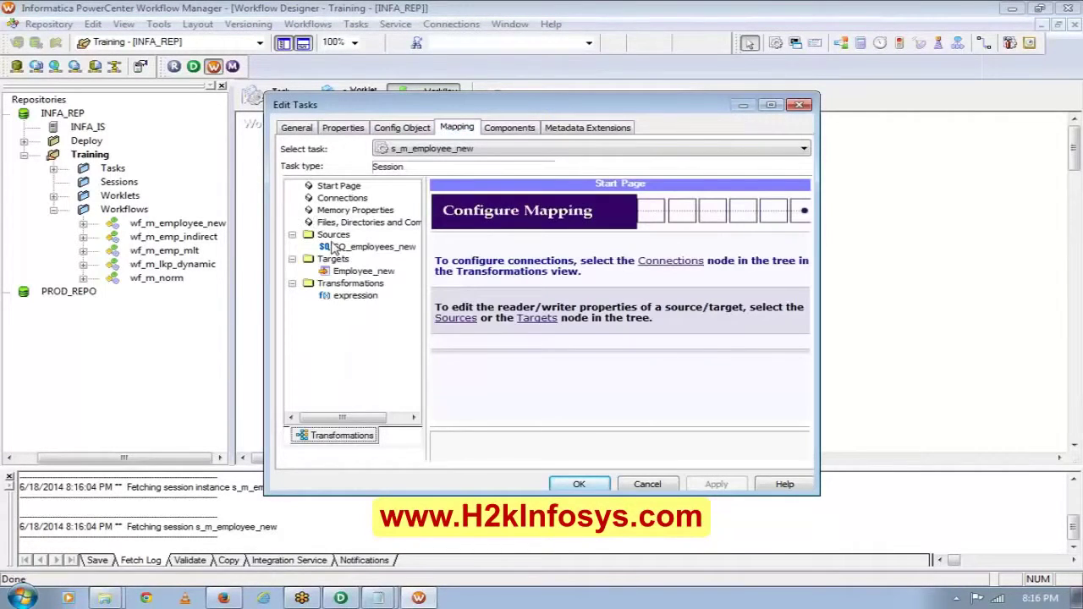
pyautogui.click(334, 247)
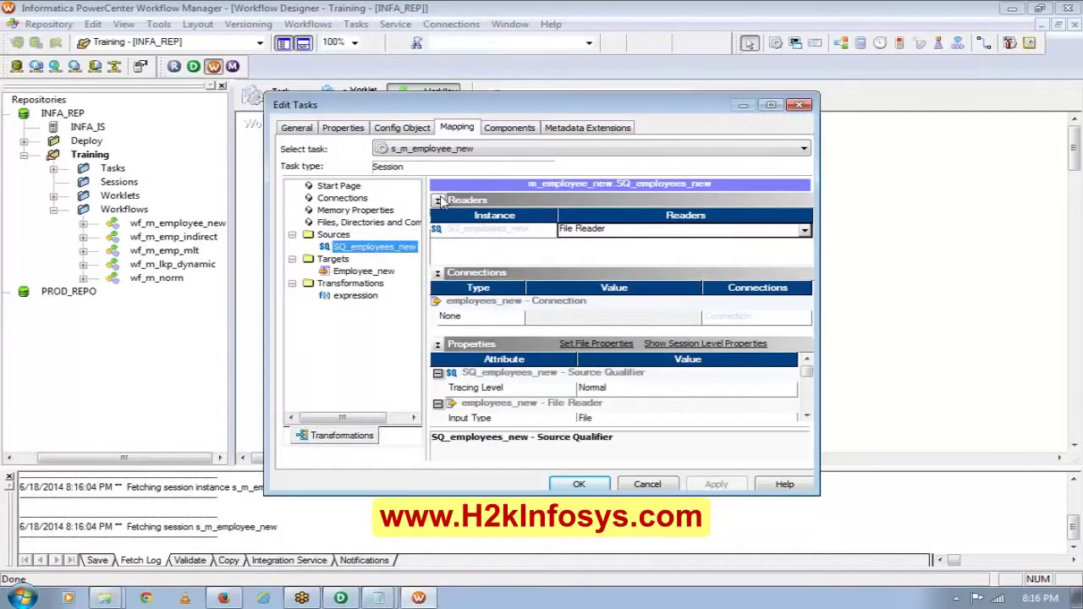
pyautogui.click(438, 201)
pyautogui.click(437, 215)
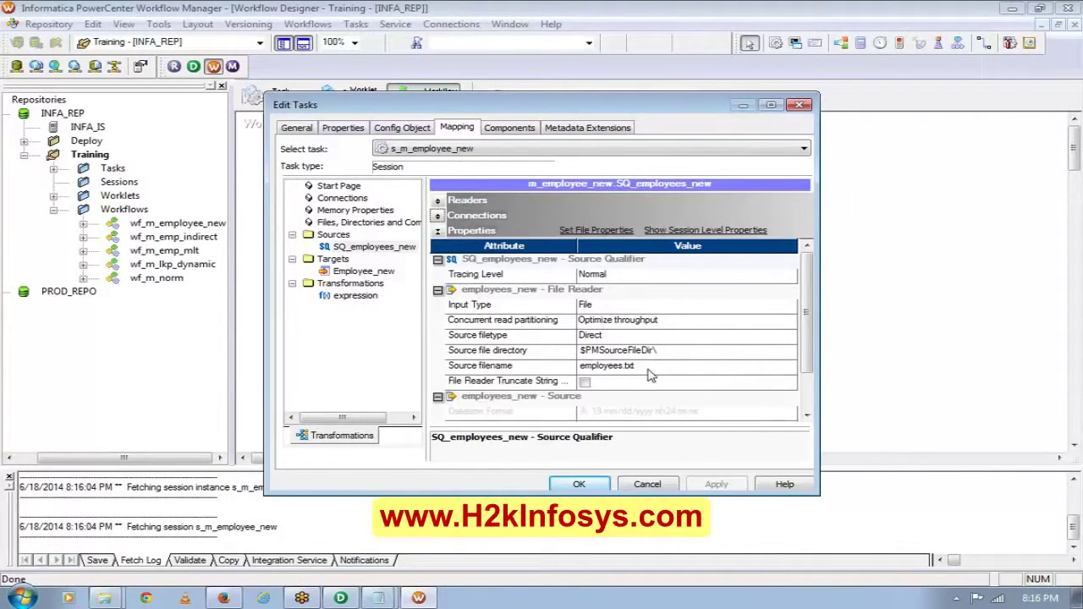
# Step: Take the employees_new file name from the Srcfiles folder and set the session's source filename to employees_new.txt
pyautogui.click(105, 599)
pyautogui.click(100, 567)
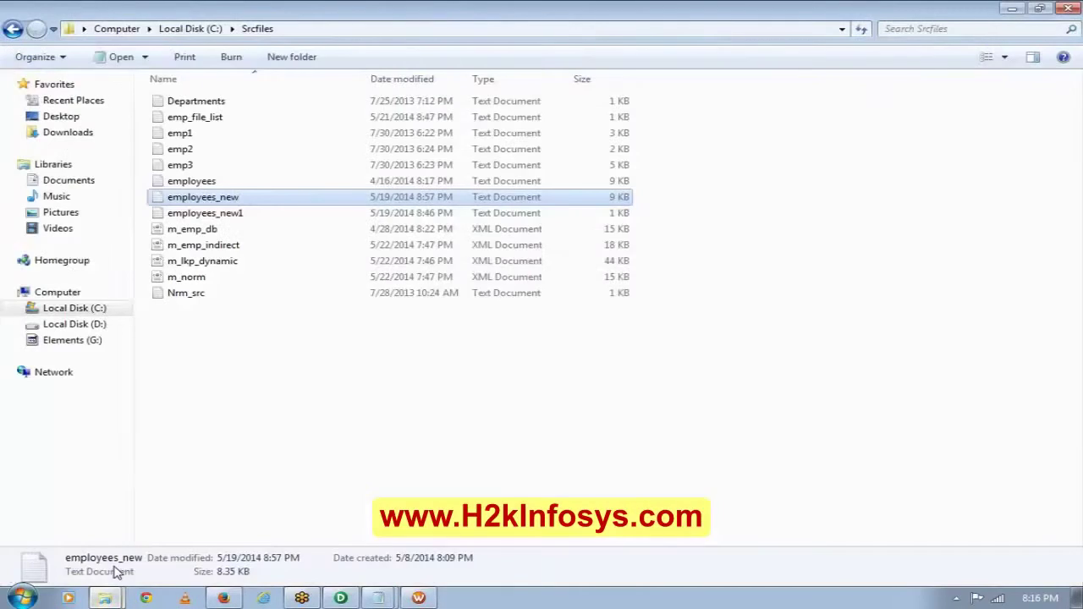
pyautogui.doubleClick(240, 200)
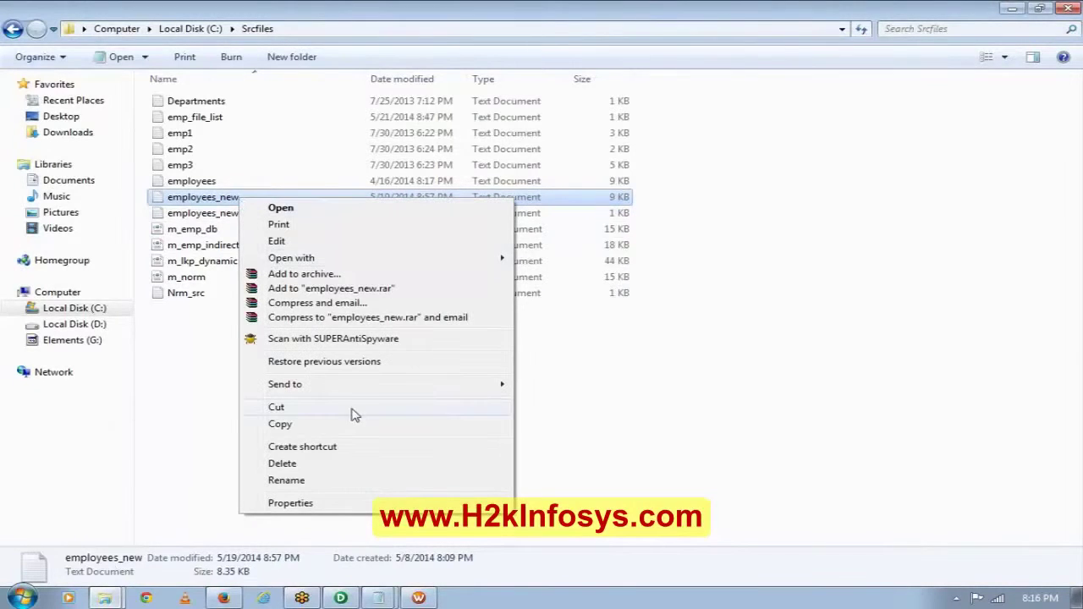
pyautogui.click(313, 481)
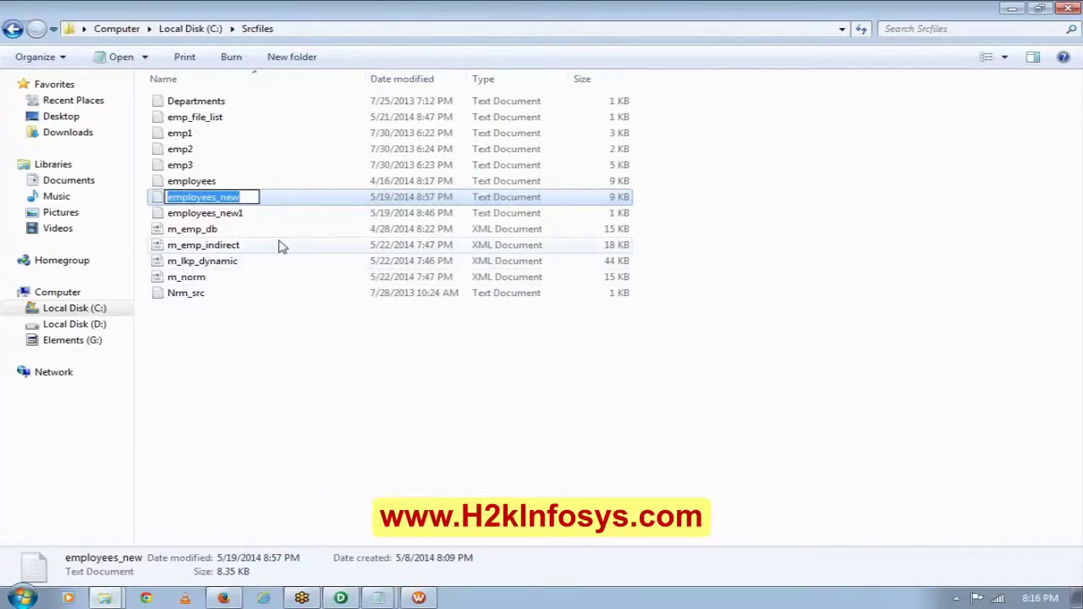
pyautogui.click(418, 598)
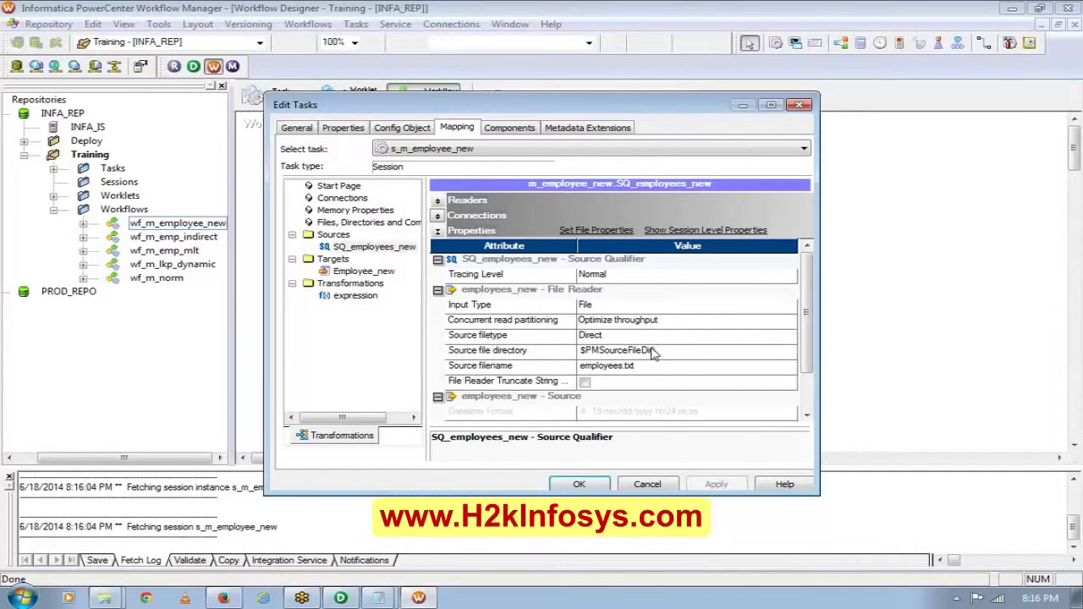
pyautogui.click(621, 370)
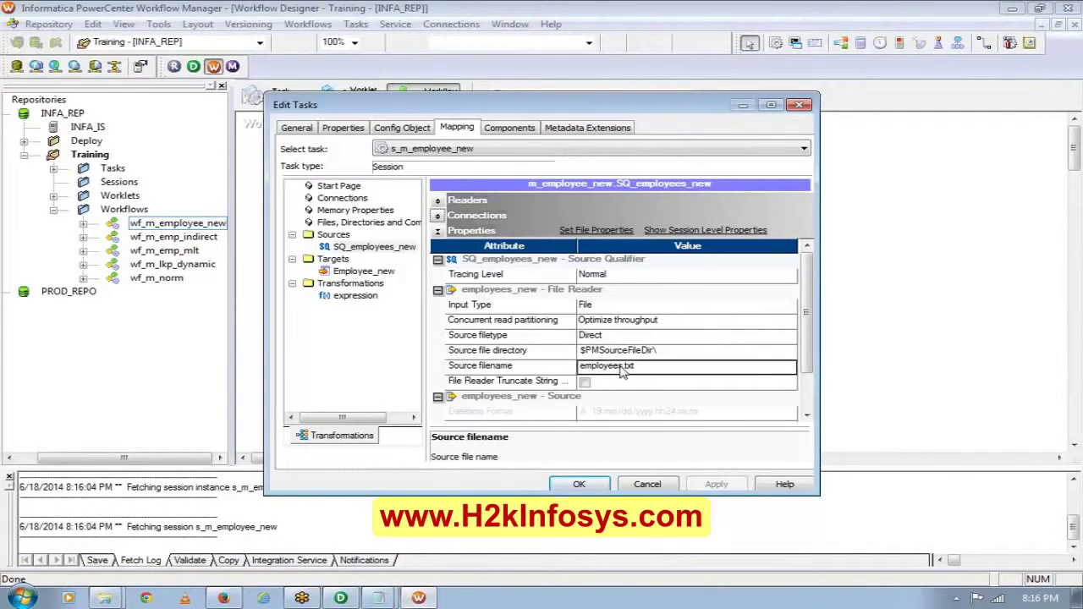
pyautogui.click(621, 370)
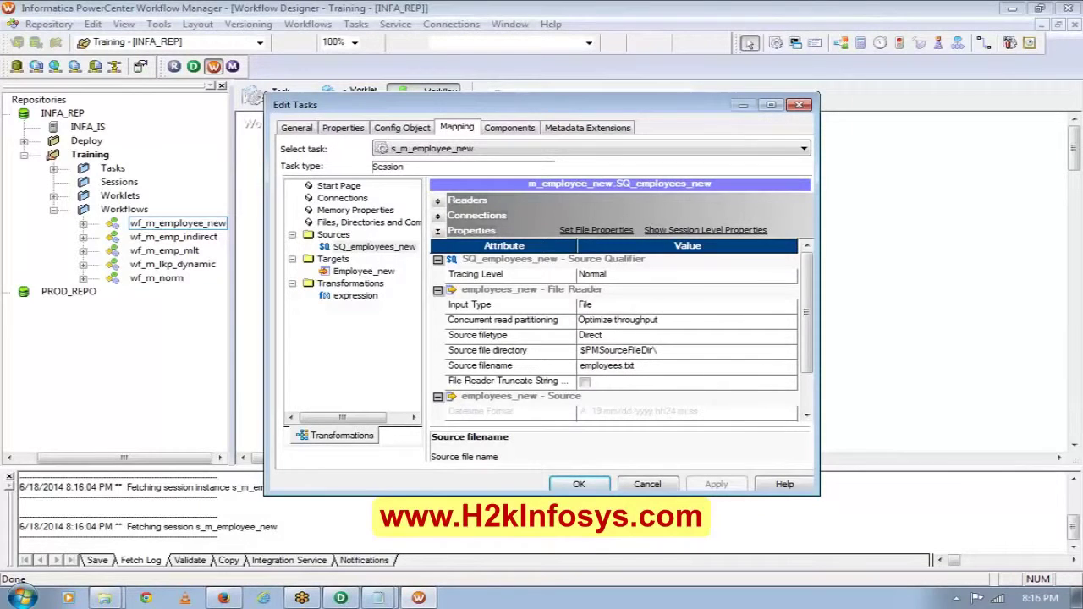
pyautogui.moveTo(624, 366); pyautogui.dragTo(535, 369)
pyautogui.write('employees_new')
# Step: Copy the Srcfiles folder path from Windows Explorer and set the session's source file directory to C:\Srcfiles\
pyautogui.click(116, 599)
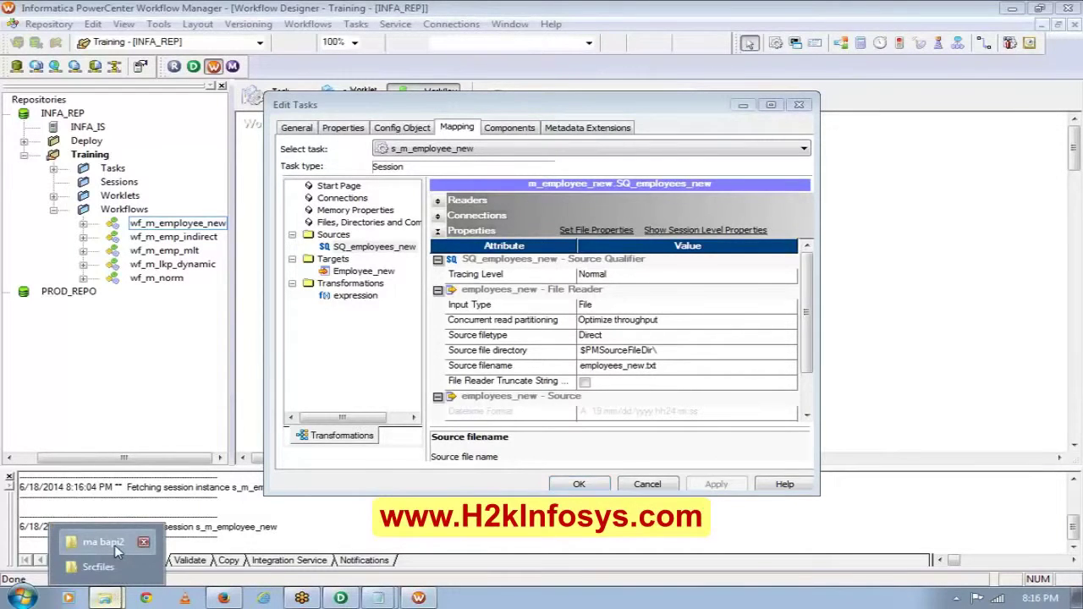
pyautogui.click(82, 581)
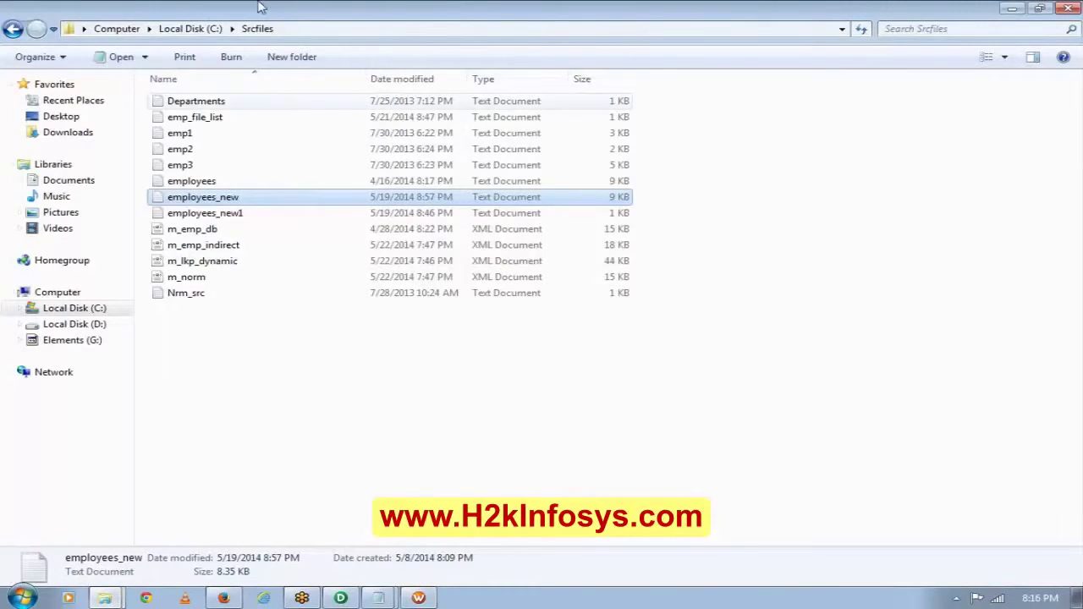
pyautogui.click(285, 34)
pyautogui.hotkey('ctrl', 'c')
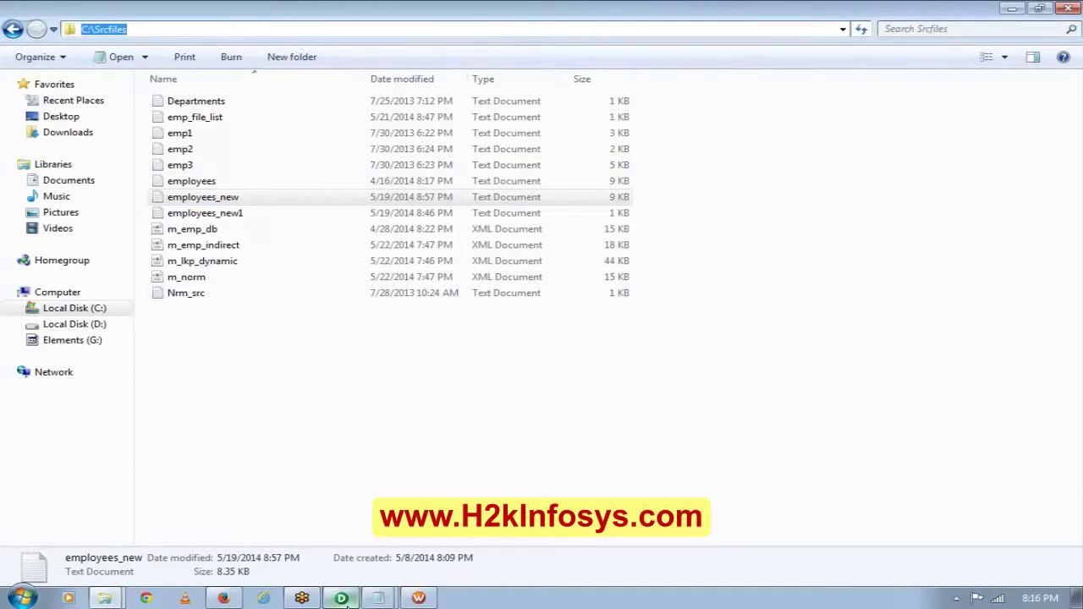
pyautogui.click(341, 598)
pyautogui.click(418, 599)
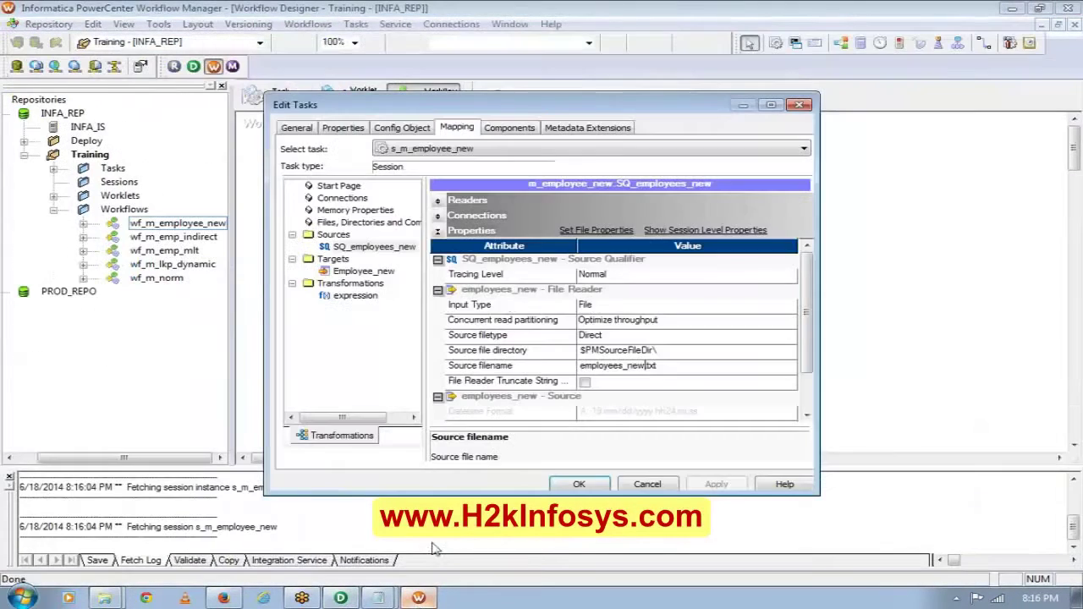
pyautogui.click(656, 337)
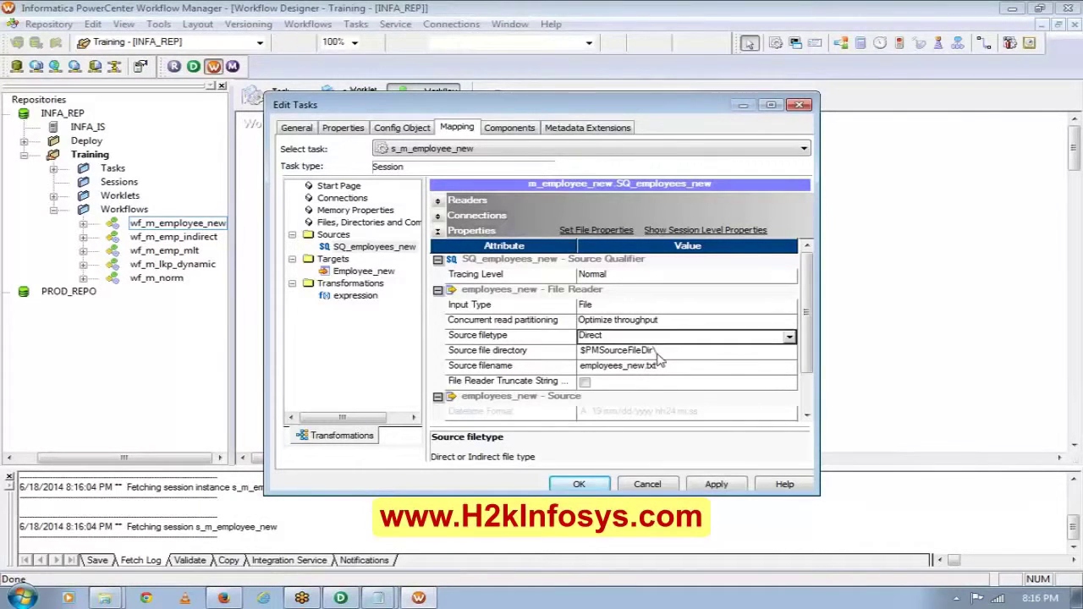
pyautogui.click(657, 350)
pyautogui.doubleClick(656, 350)
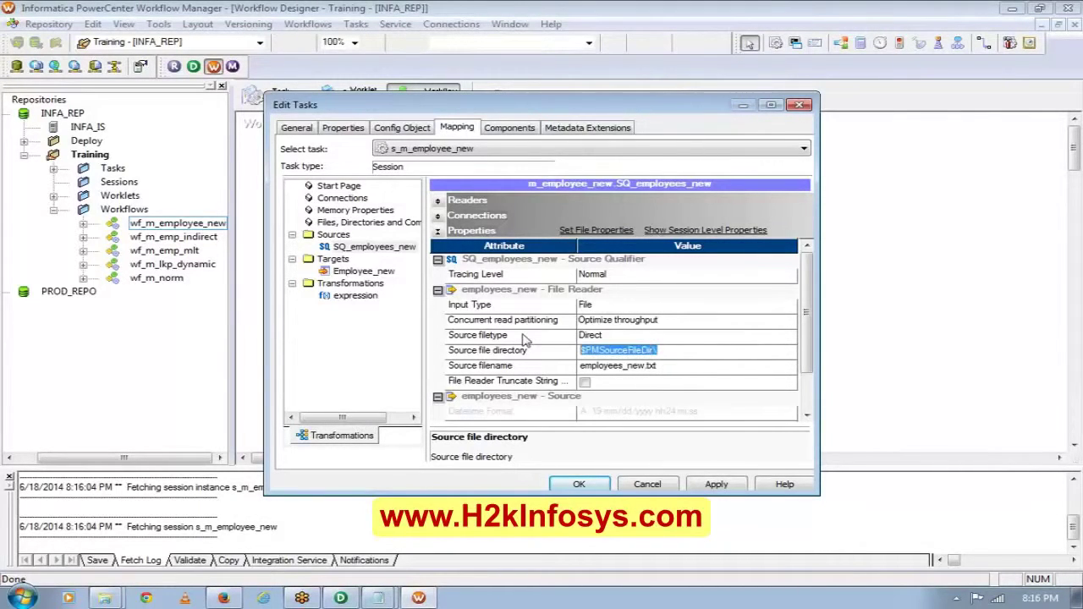
pyautogui.write('C:\\Srcfiles\\')
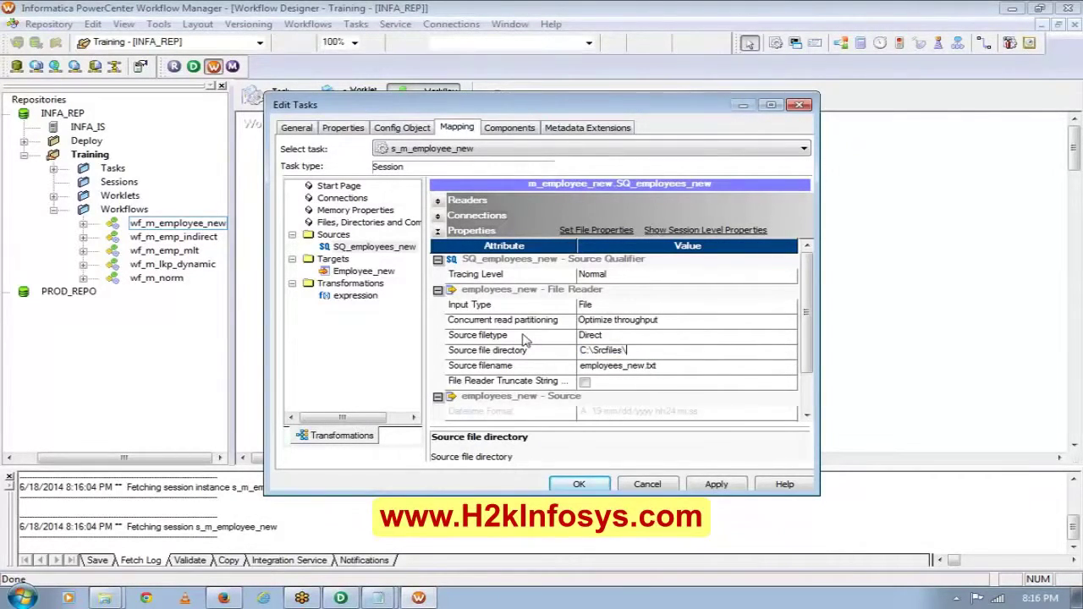
# Step: Open the session's mapping settings for the Employee_new target and collapse its Writers and Connections sections
pyautogui.click(385, 273)
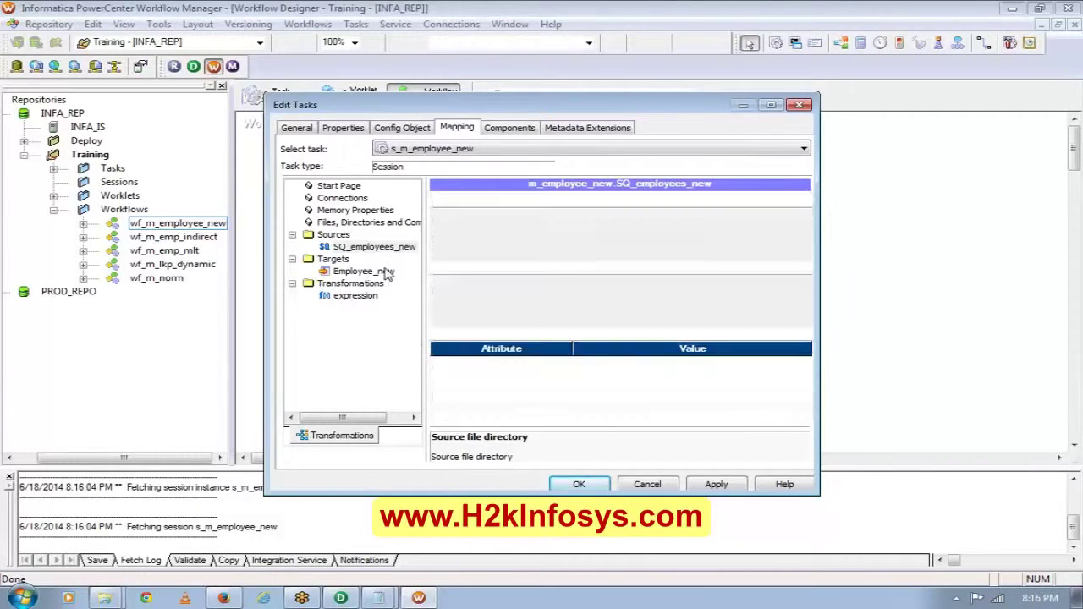
pyautogui.click(437, 201)
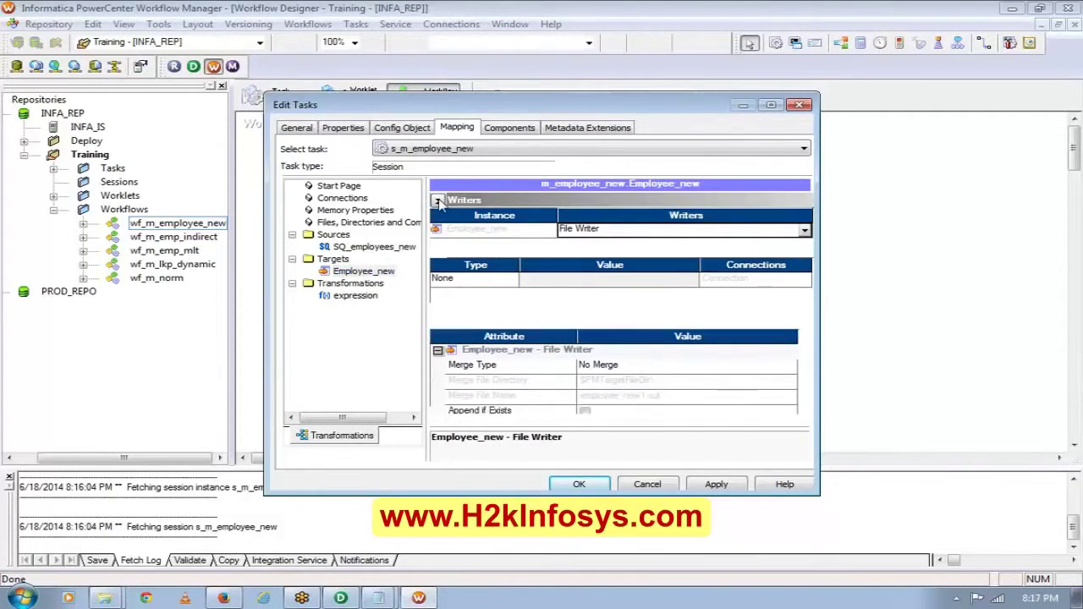
pyautogui.click(438, 216)
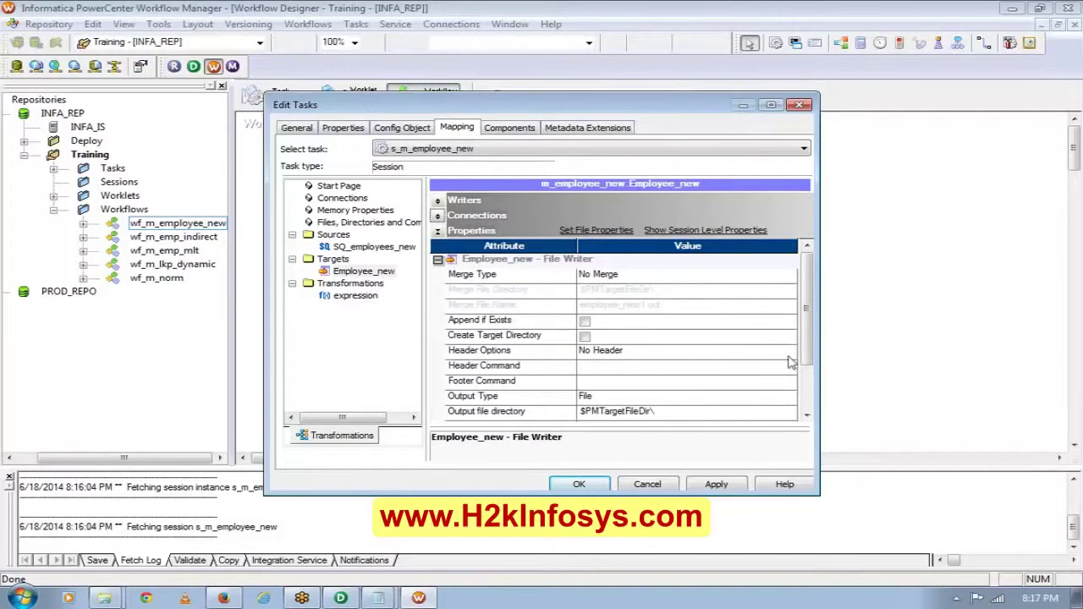
# Step: Set the Employee_new target's output file directory to C:\Tgtfiles\
pyautogui.scroll(-2, 796, 362)
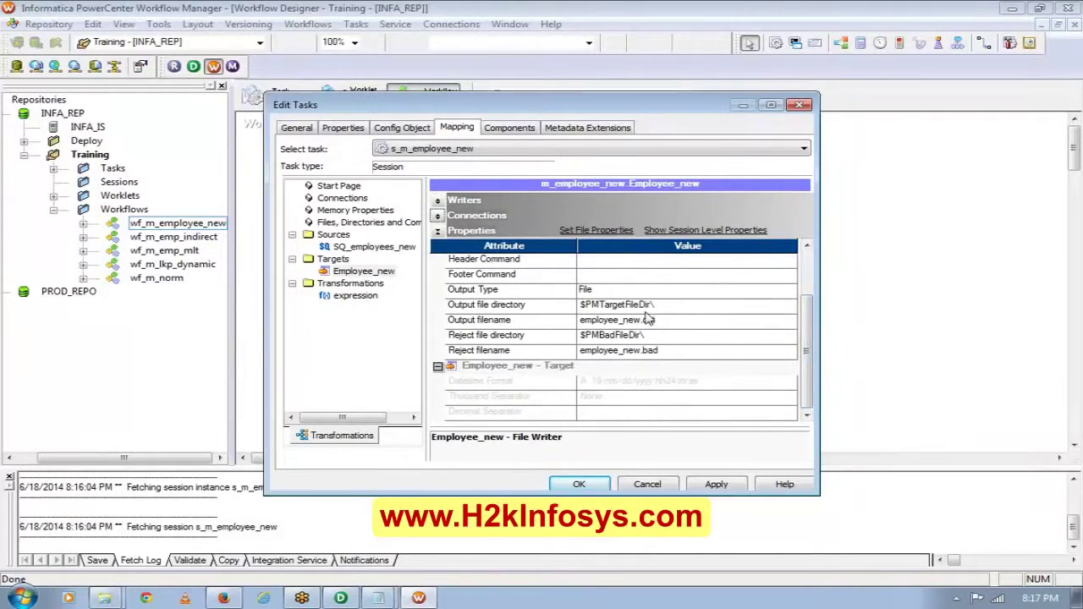
pyautogui.click(523, 306)
pyautogui.click(633, 305)
pyautogui.moveTo(638, 304); pyautogui.dragTo(580, 305)
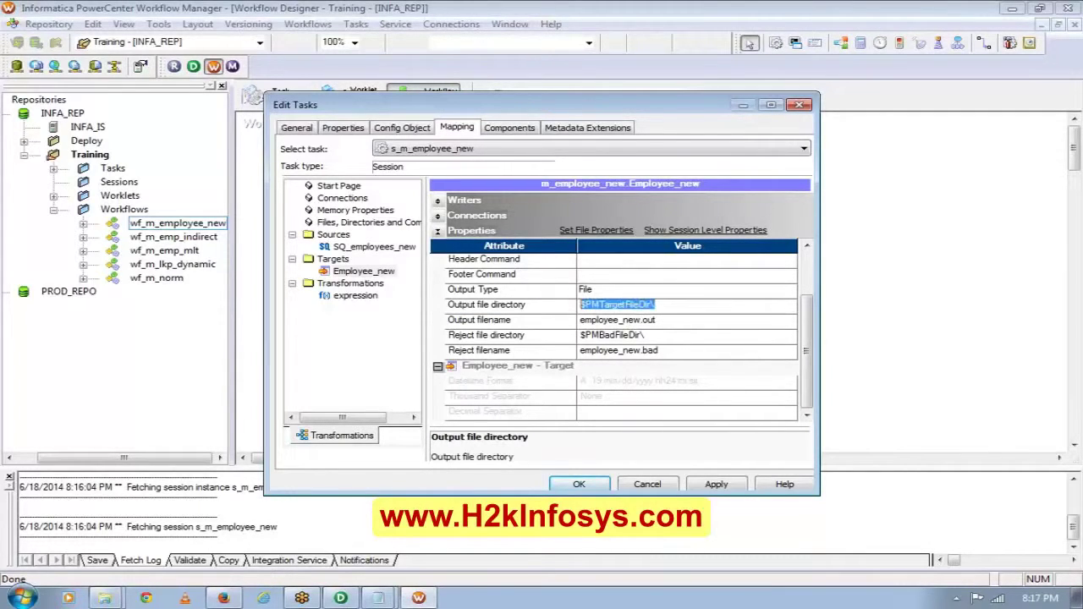
pyautogui.hotkey('ctrl', 'v')
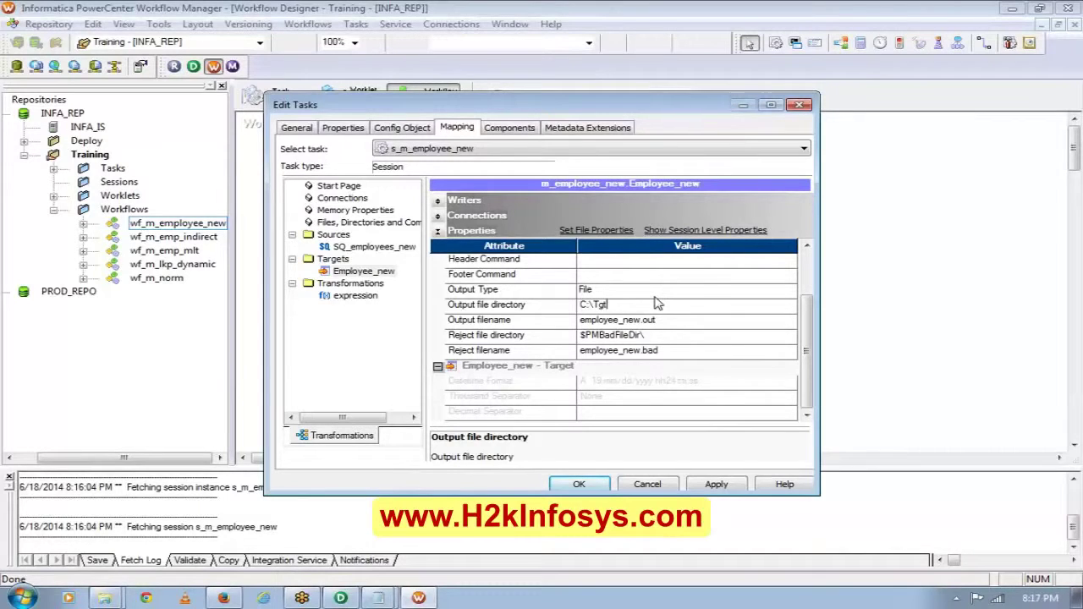
pyautogui.write('fi')
pyautogui.press('Up')
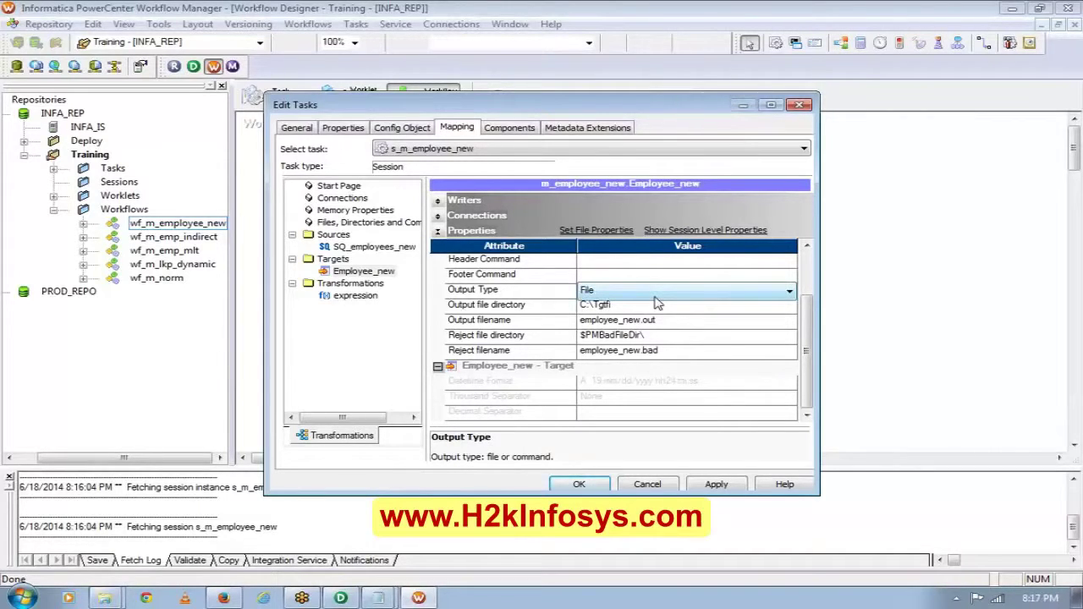
pyautogui.click(633, 306)
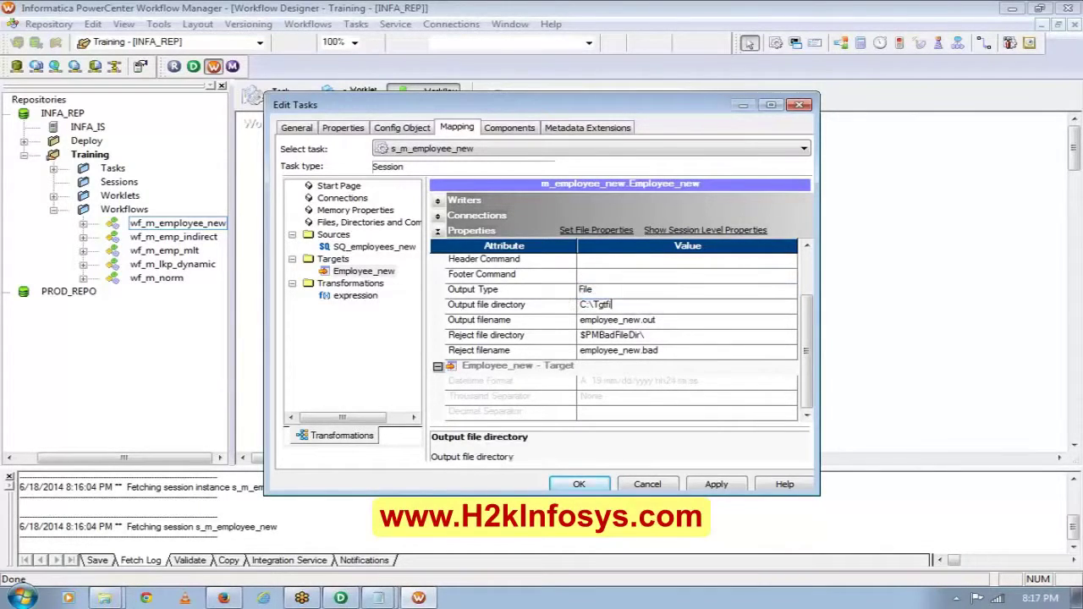
# Step: Set the Employee_new target's output filename to employee_new.txt
pyautogui.click(636, 325)
pyautogui.click(637, 322)
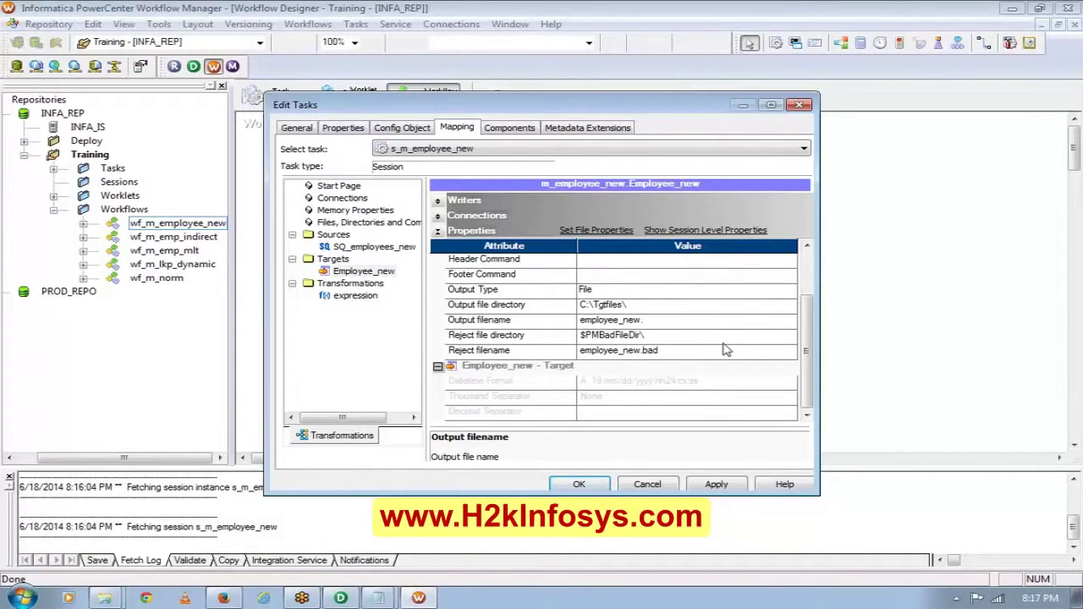
pyautogui.write('txt')
# Step: Set the target's header option to Output Field Names, then apply the session settings and close the task editor
pyautogui.moveTo(809, 320); pyautogui.dragTo(810, 293)
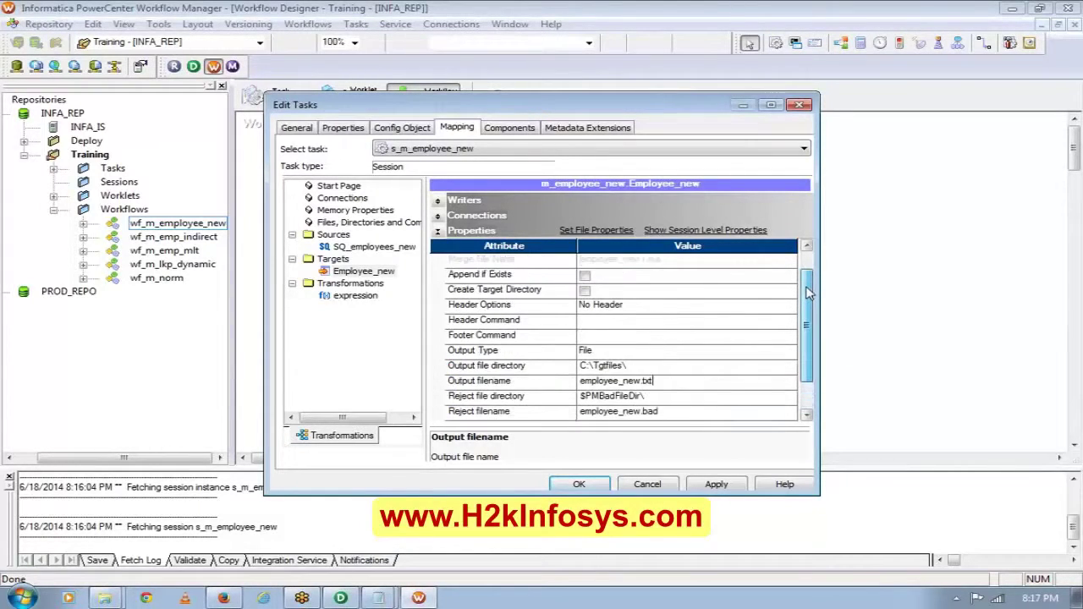
pyautogui.click(692, 307)
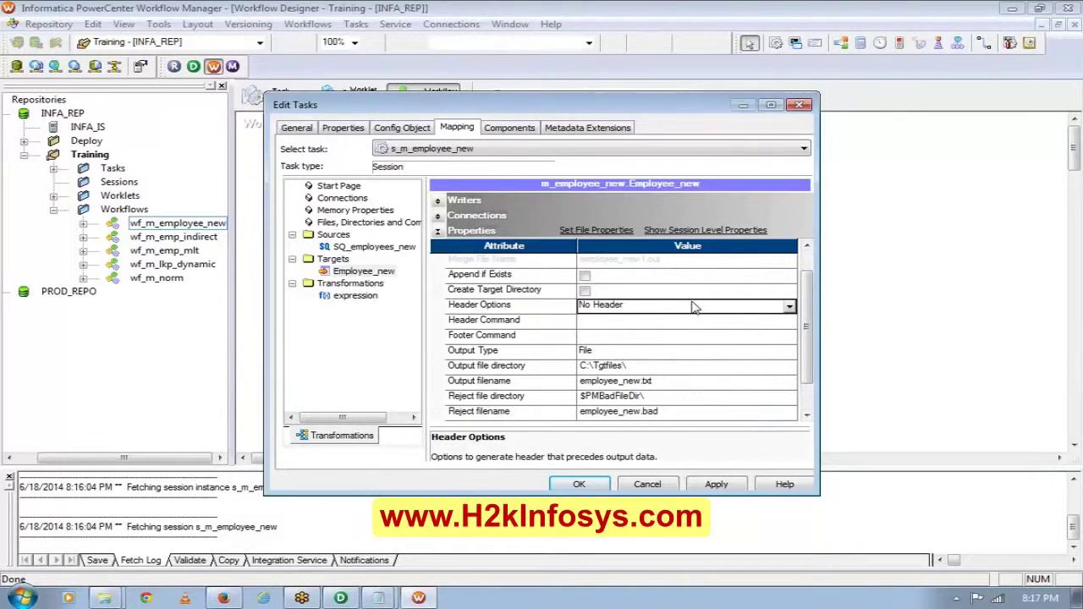
pyautogui.click(693, 306)
pyautogui.click(654, 337)
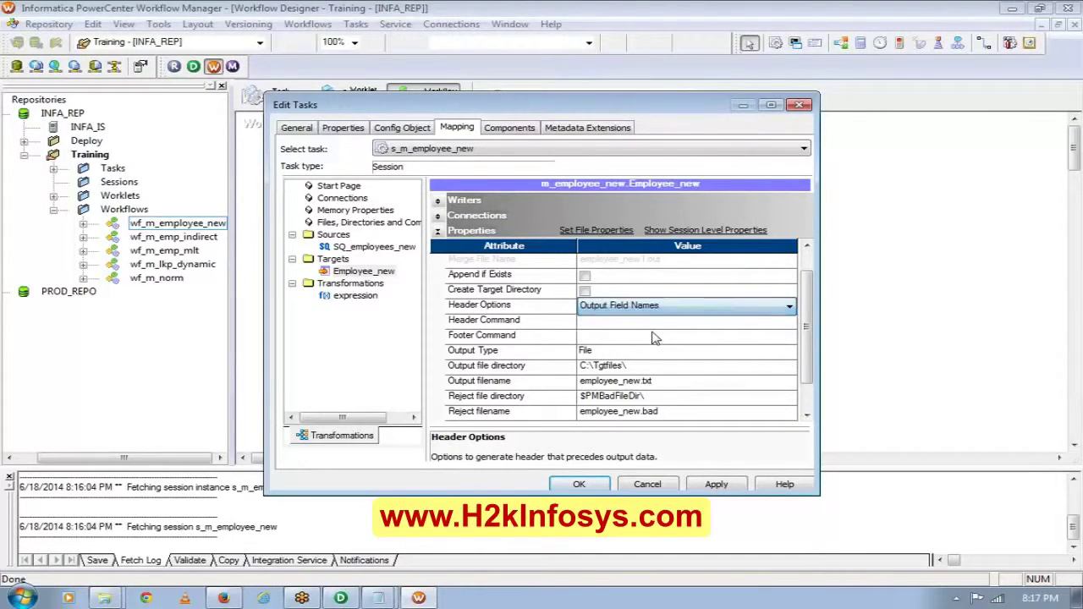
pyautogui.click(711, 485)
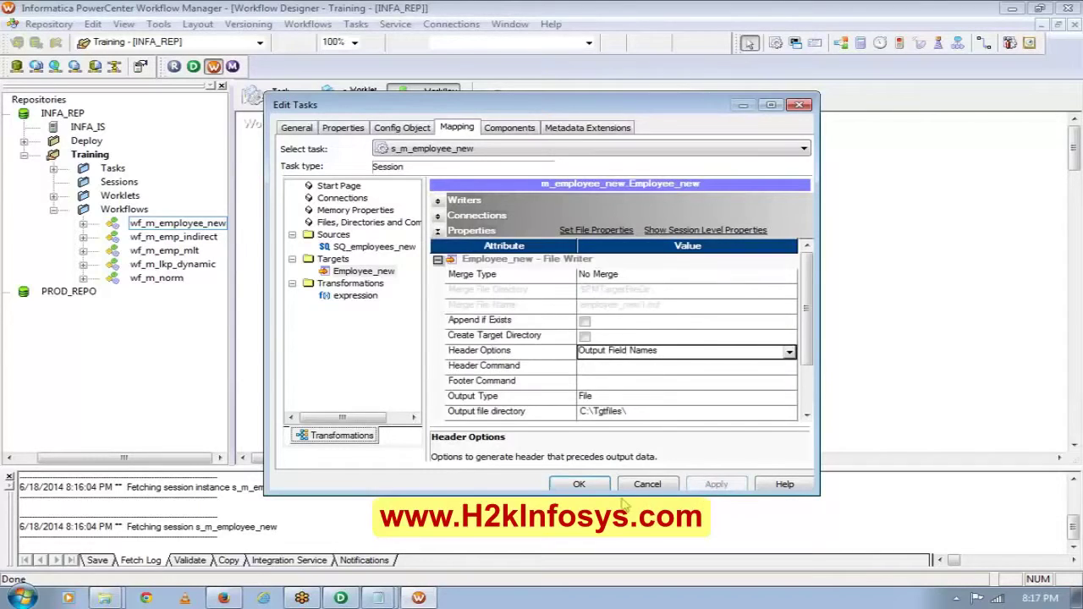
pyautogui.click(579, 484)
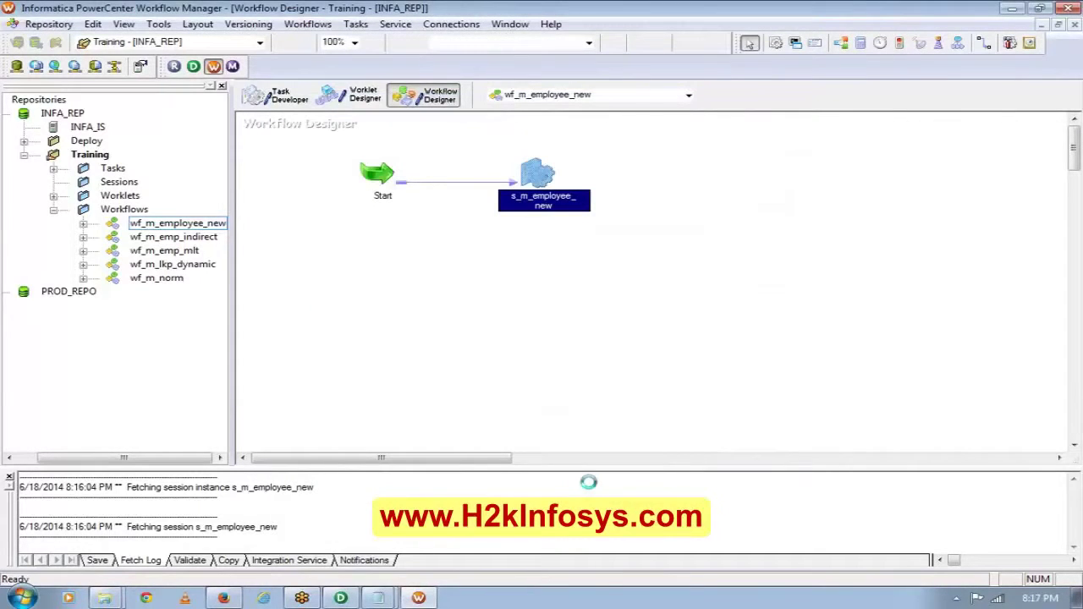
# Step: Save the wf_m_employee_new workflow with its updated session settings
pyautogui.rightClick(506, 334)
pyautogui.click(641, 185)
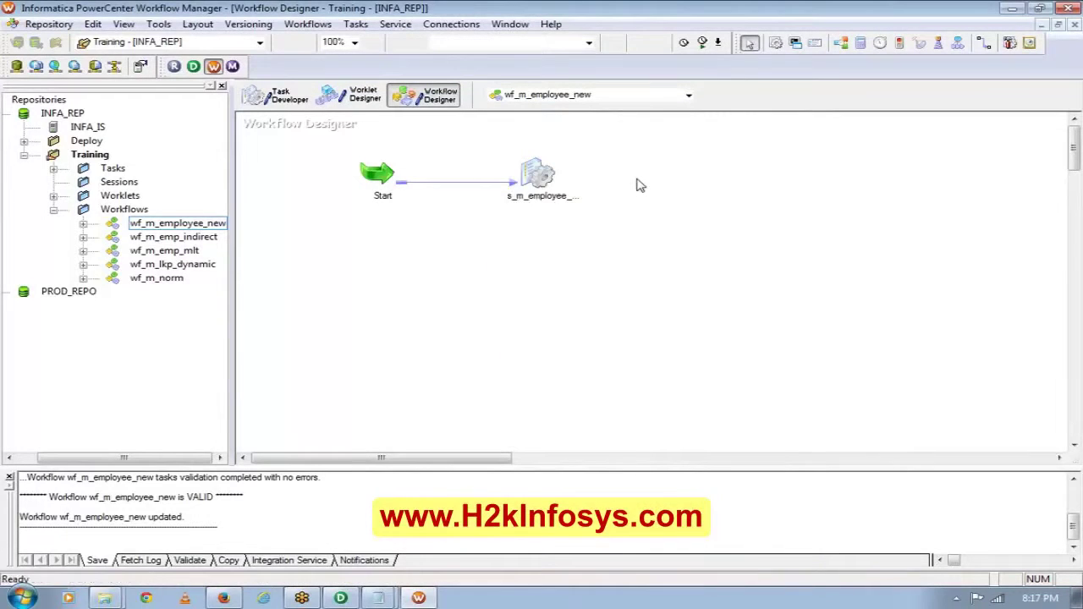
pyautogui.rightClick(637, 179)
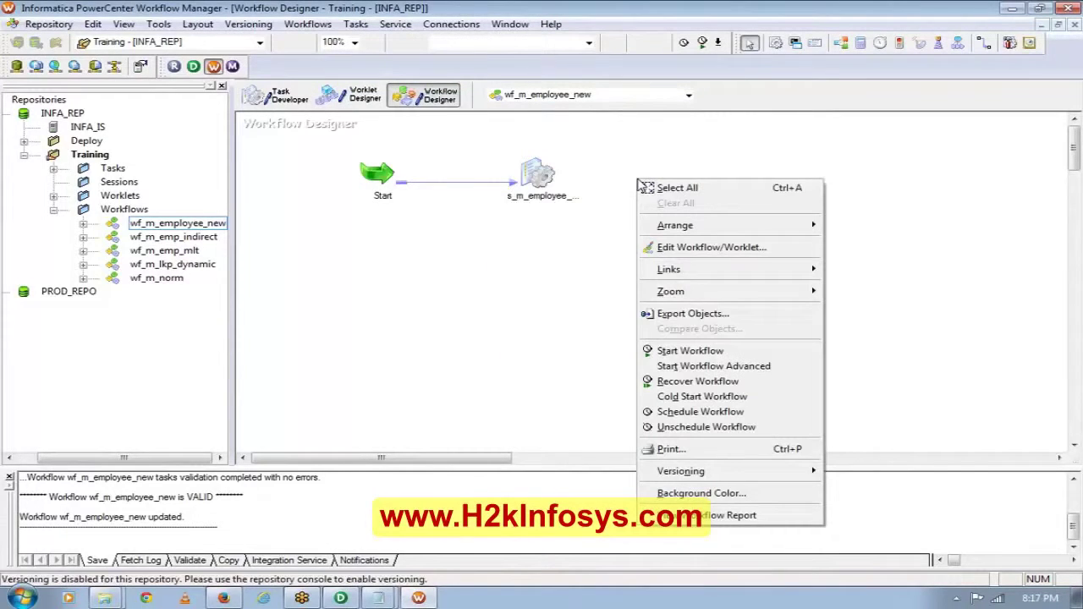
pyautogui.click(691, 352)
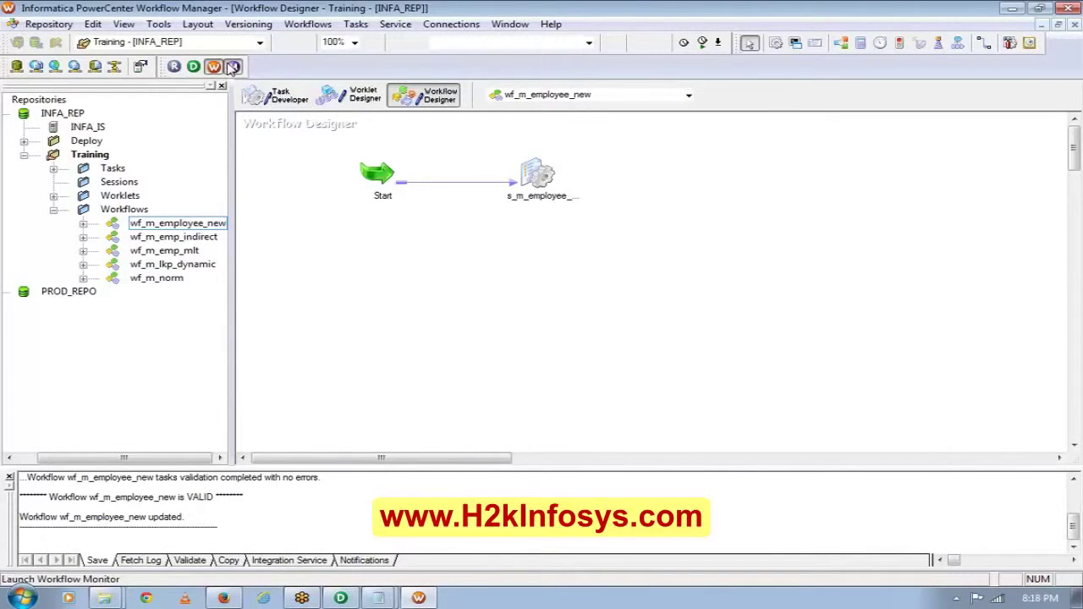
# Step: Launch PowerCenter Workflow Monitor, return to Workflow Manager and start the wf_m_employee_new workflow
pyautogui.click(233, 68)
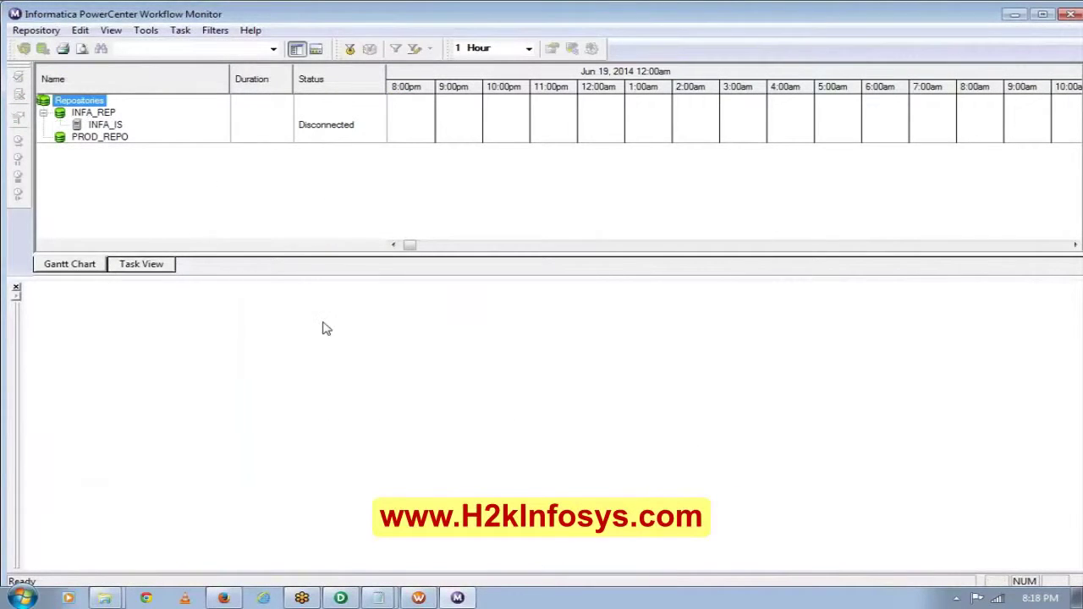
pyautogui.hotkey('alt', 'Tab')
pyautogui.rightClick(497, 216)
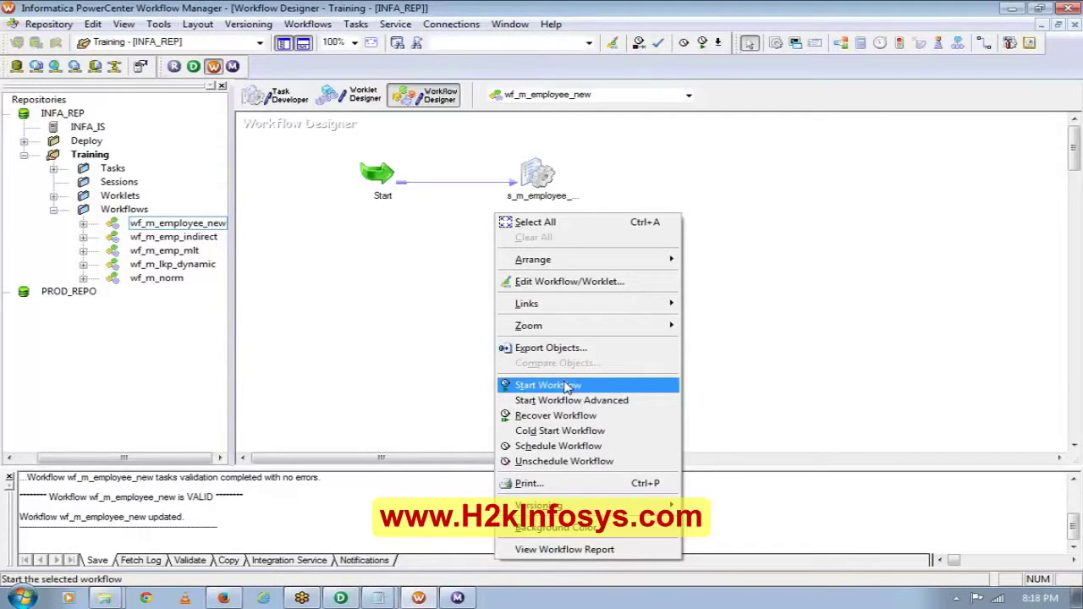
pyautogui.click(567, 388)
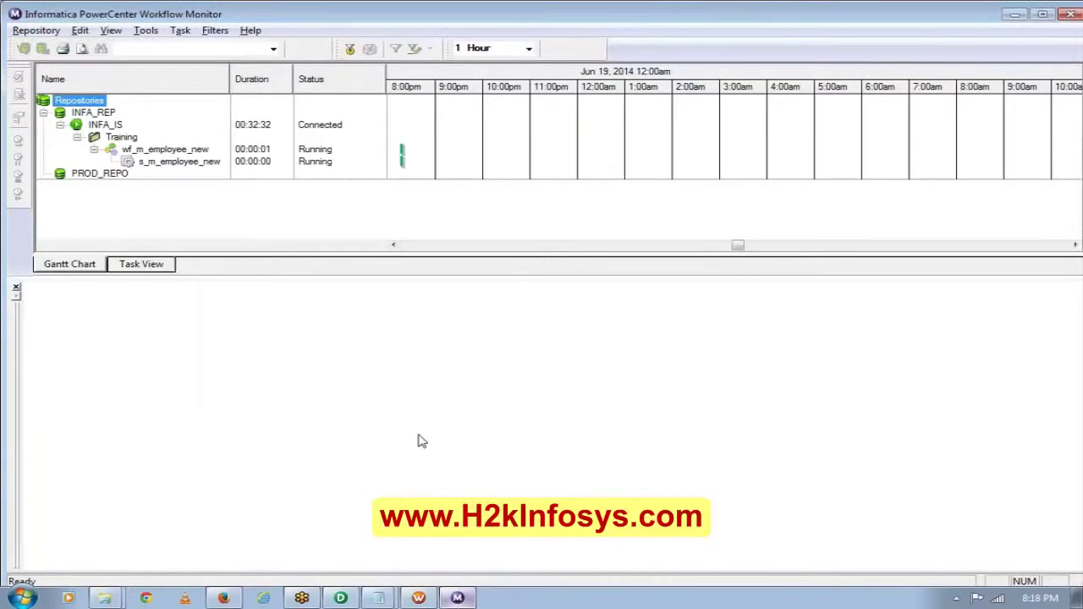
# Step: Examine the source and target statistics of the s_m_employee_new session run, checking the rows for Employee_new and SQ_employees_new
pyautogui.click(180, 162)
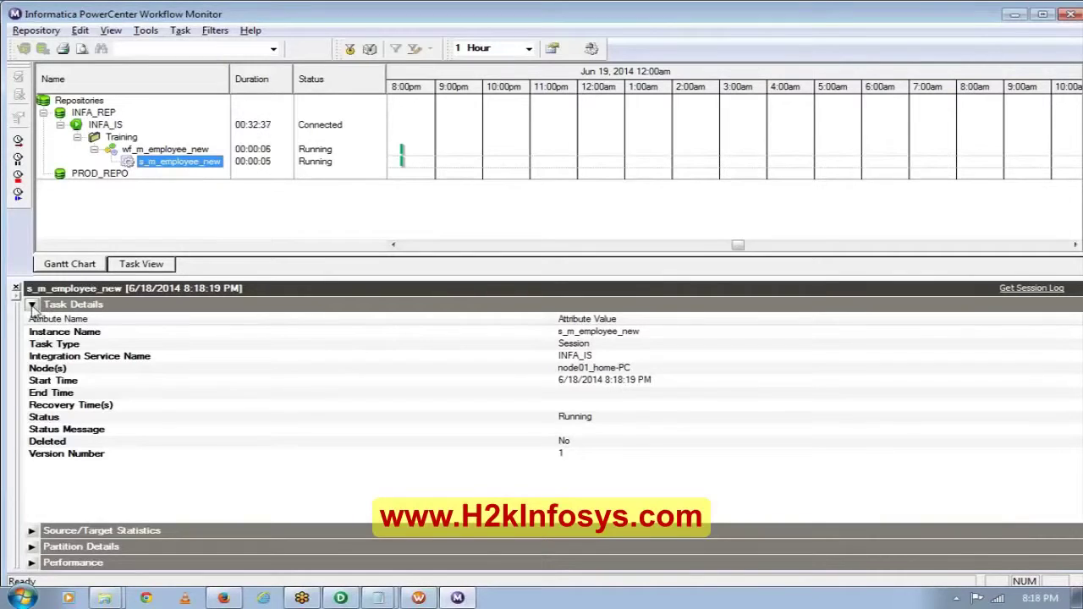
pyautogui.click(32, 306)
pyautogui.click(32, 321)
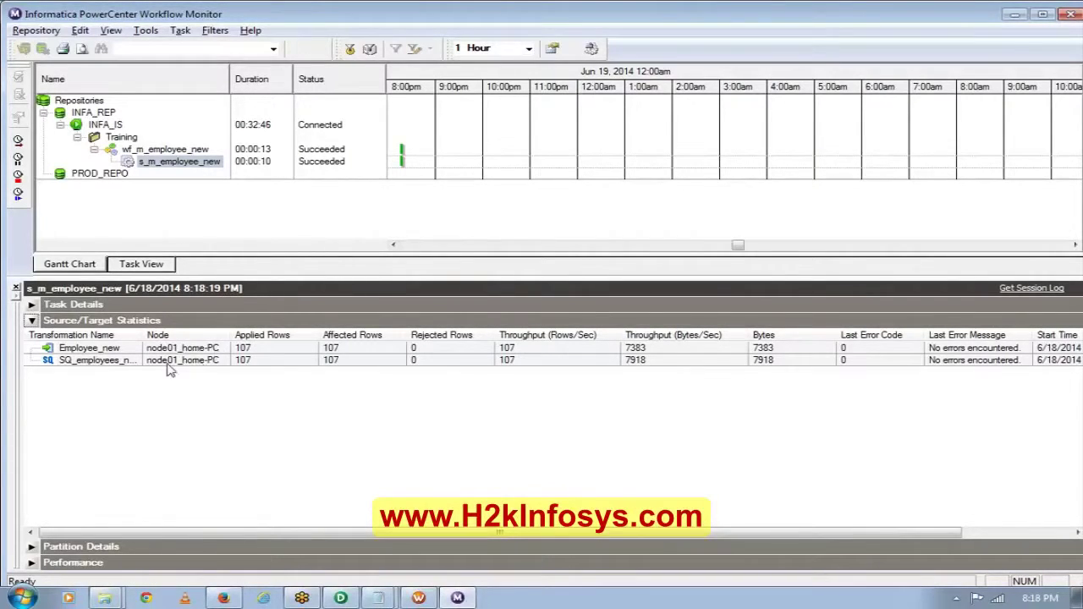
pyautogui.click(82, 349)
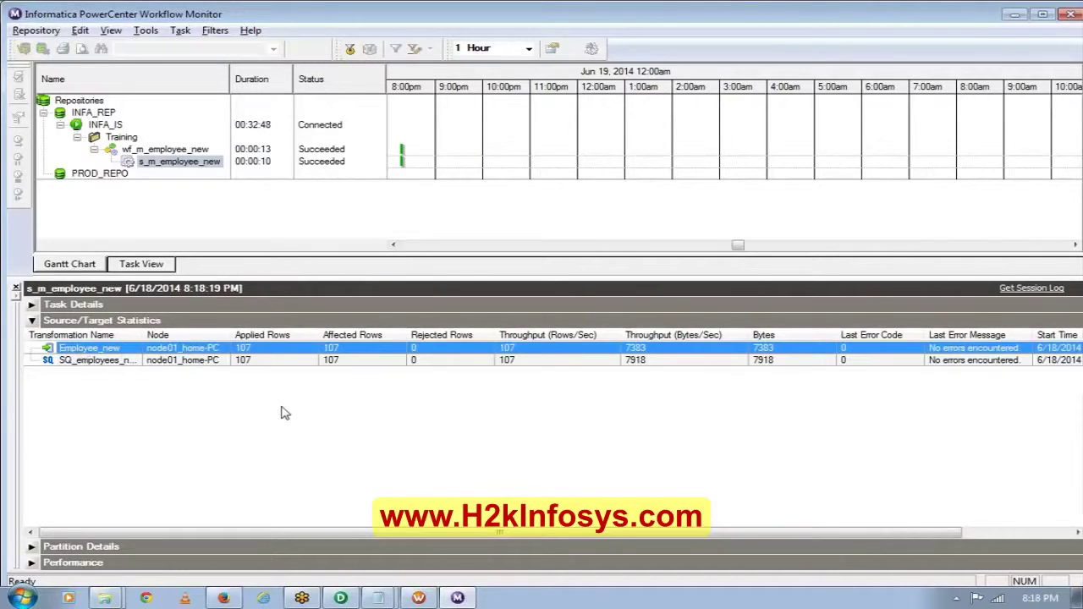
pyautogui.click(118, 362)
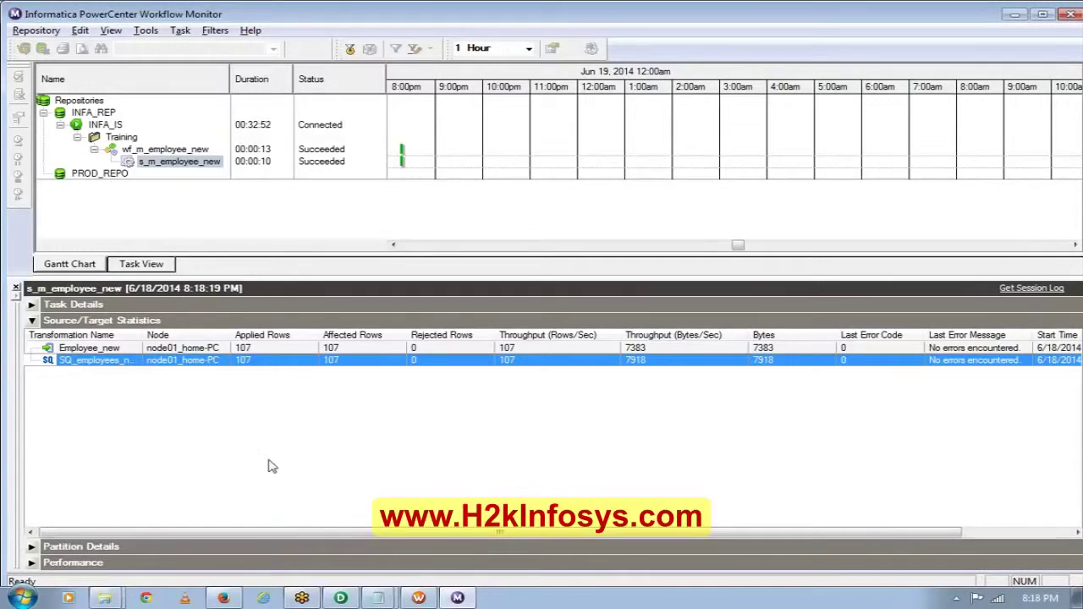
pyautogui.click(73, 350)
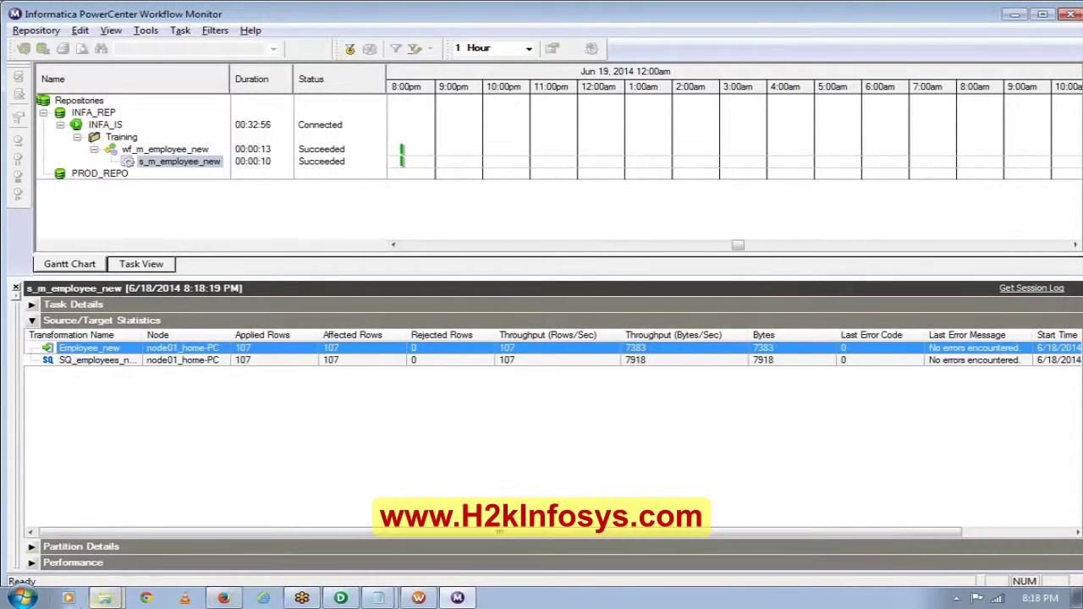
# Step: Switch to Windows Explorer, open the employee_new text file from C:\Tgtfiles in Notepad and maximize it
pyautogui.click(95, 599)
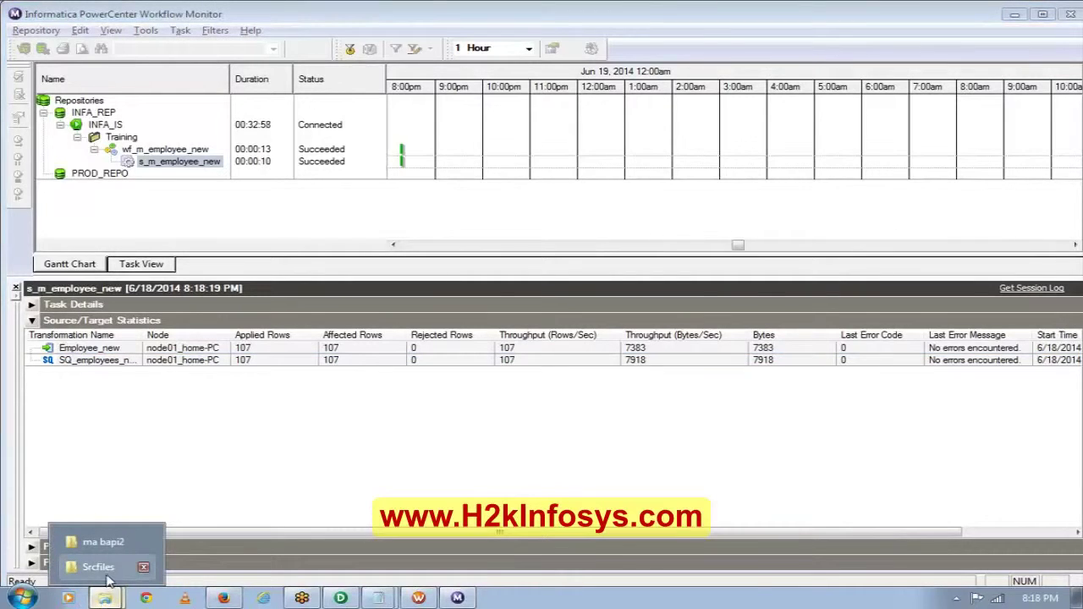
pyautogui.click(100, 567)
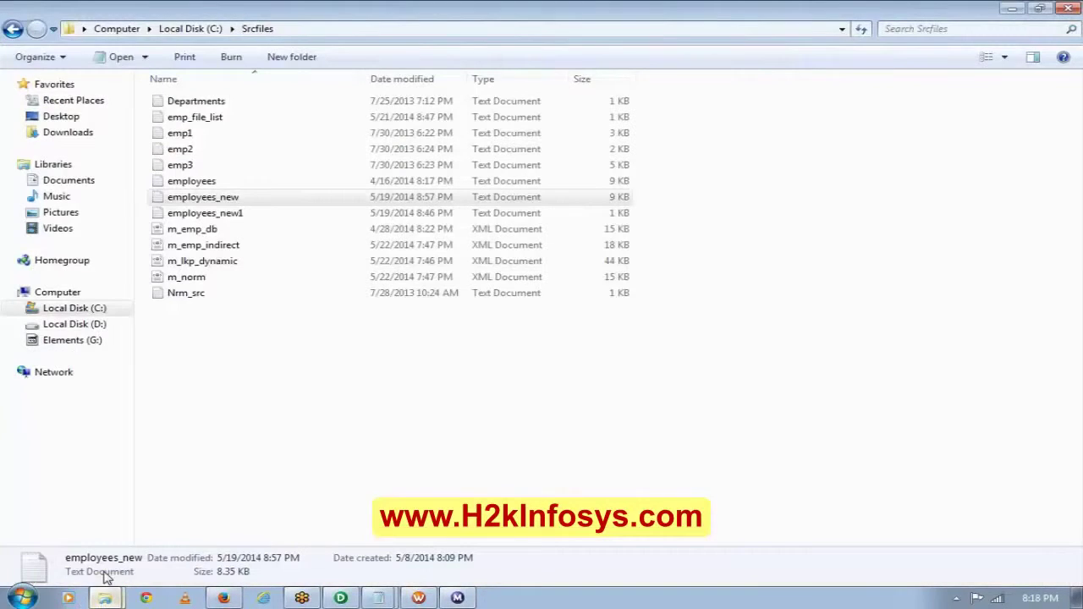
pyautogui.click(14, 31)
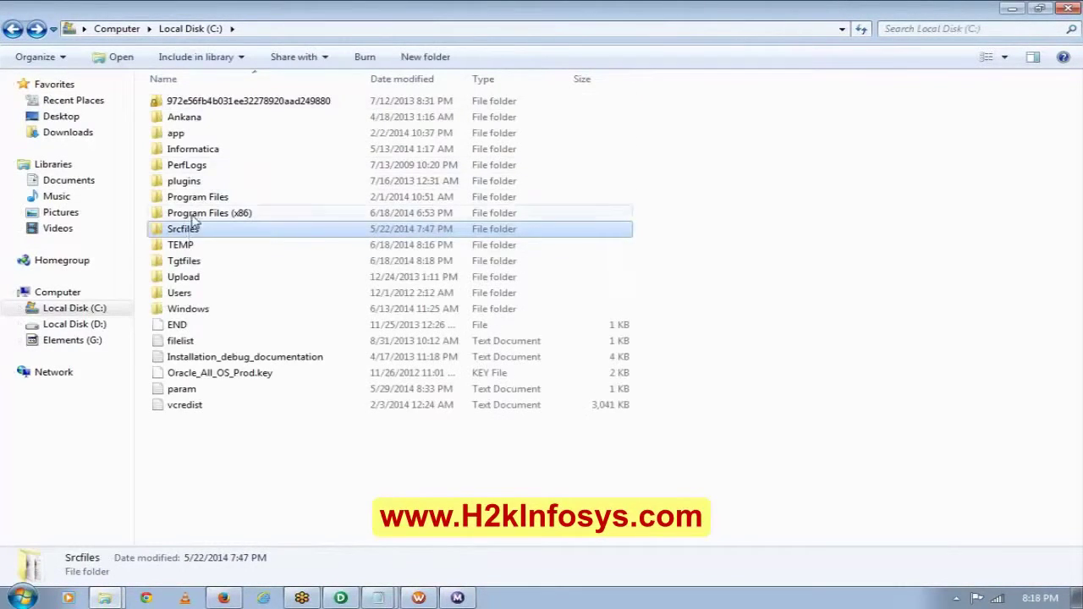
pyautogui.doubleClick(183, 264)
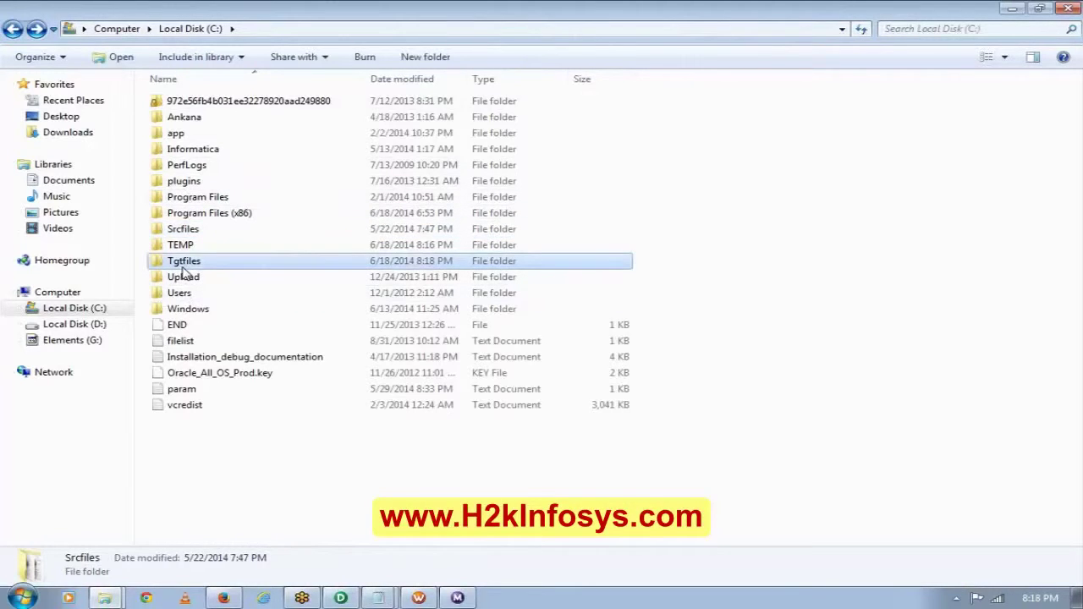
pyautogui.rightClick(227, 108)
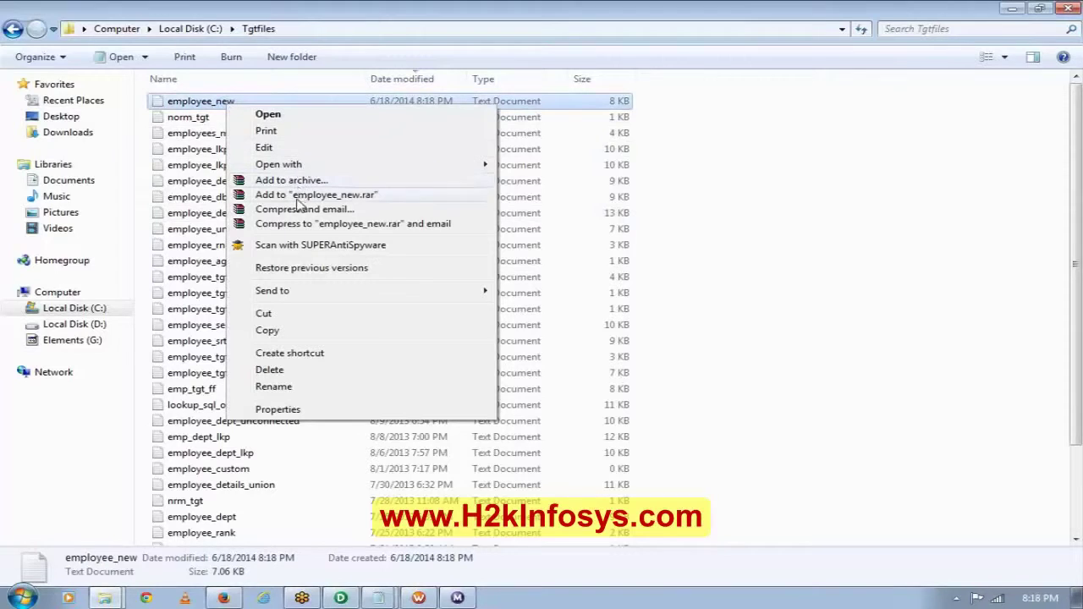
pyautogui.moveTo(296, 169)
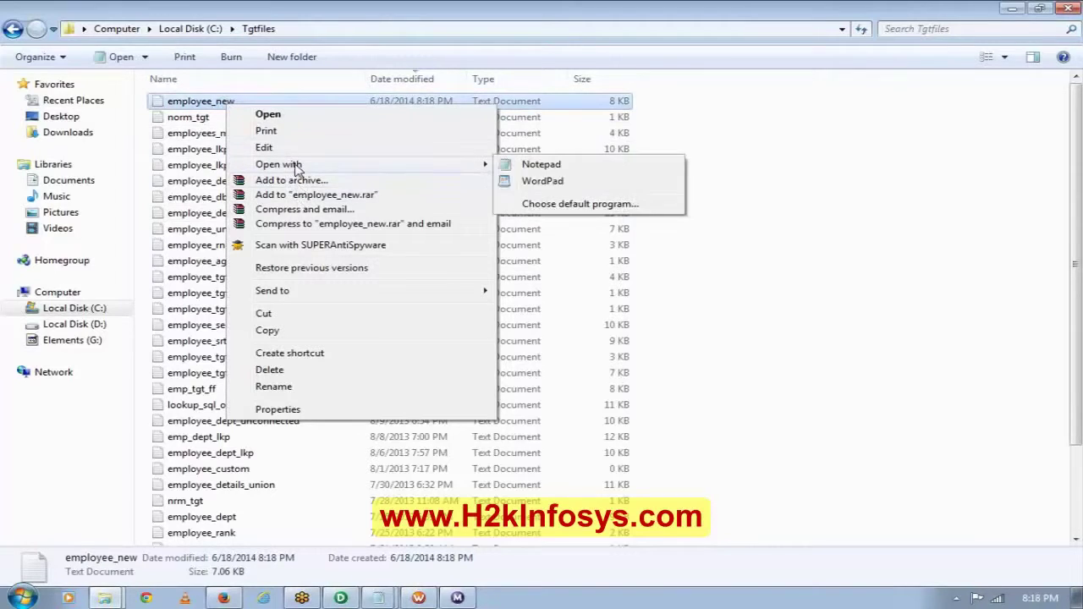
pyautogui.click(526, 165)
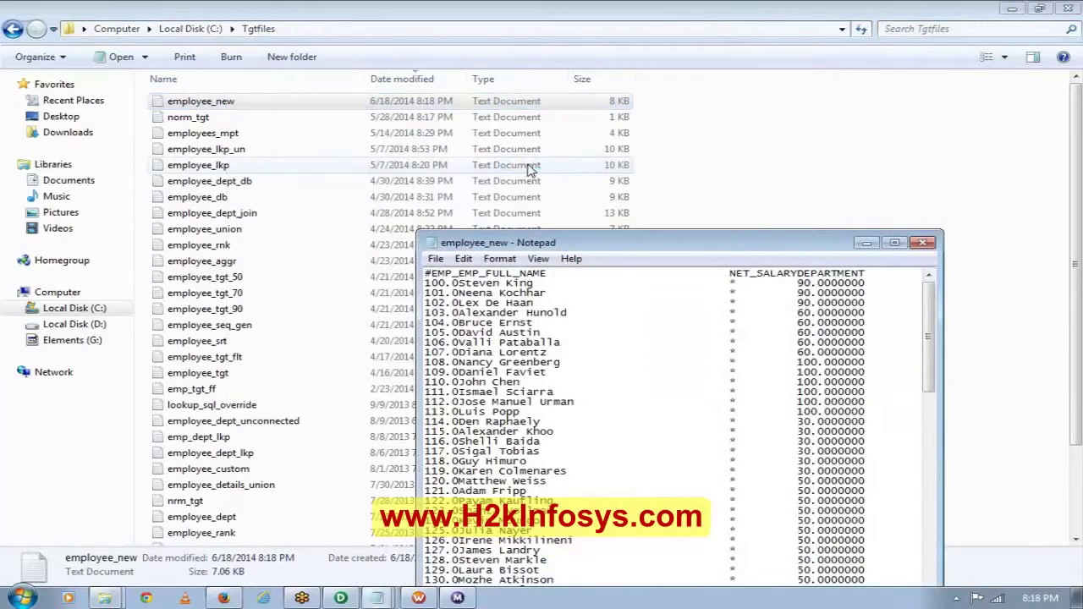
pyautogui.click(894, 243)
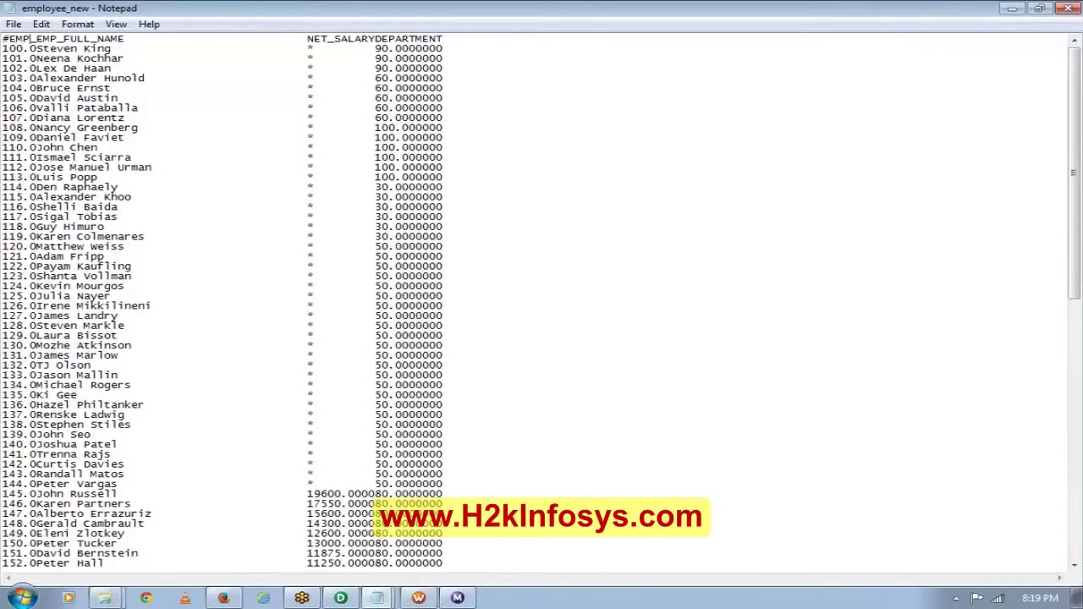
# Step: Highlight the full width of the EMP_FULL_NAME column in the output file's header row, then clear the selection
pyautogui.hotkey('shift', 'Right')
pyautogui.hotkey('shift', 'Right')
pyautogui.hotkey('shift', 'Right')
pyautogui.hotkey('shift', 'Right')
pyautogui.hotkey('shift', 'Right')
pyautogui.hotkey('shift', 'Right')
pyautogui.hotkey('shift', 'Right')
pyautogui.hotkey('shift', 'Right')
pyautogui.hotkey('shift', 'Right')
pyautogui.hotkey('shift', 'Right')
pyautogui.hotkey('shift', 'Right')
pyautogui.hotkey('shift', 'Right')
pyautogui.hotkey('shift', 'Right')
pyautogui.hotkey('shift', 'Right')
pyautogui.hotkey('shift', 'Right')
pyautogui.hotkey('shift', 'Right')
pyautogui.hotkey('shift', 'Right')
pyautogui.hotkey('shift', 'Right')
pyautogui.hotkey('shift', 'Right')
pyautogui.hotkey('shift', 'Right')
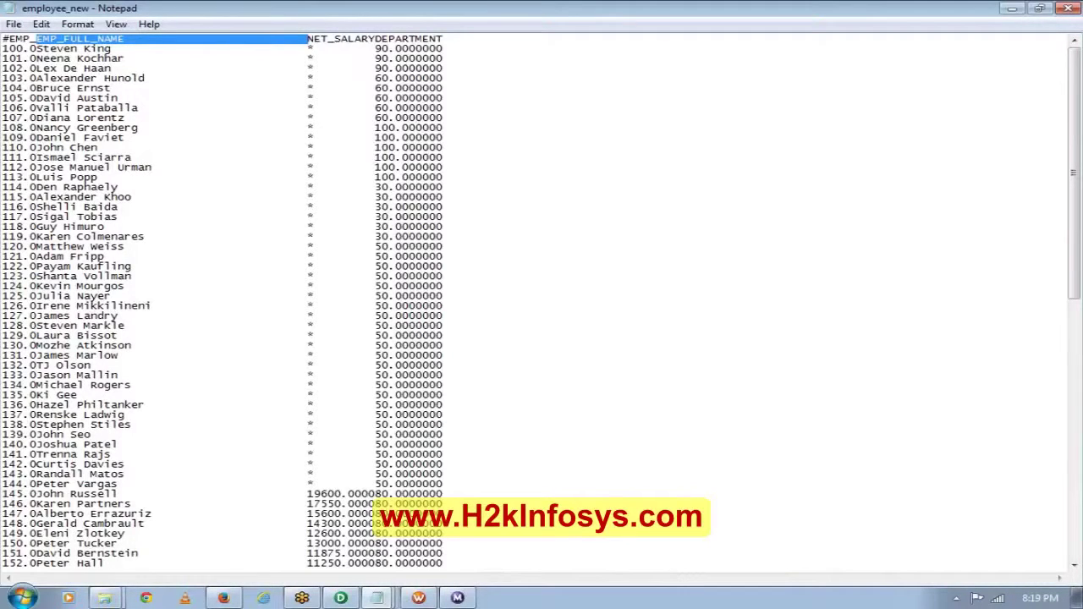
pyautogui.click(173, 89)
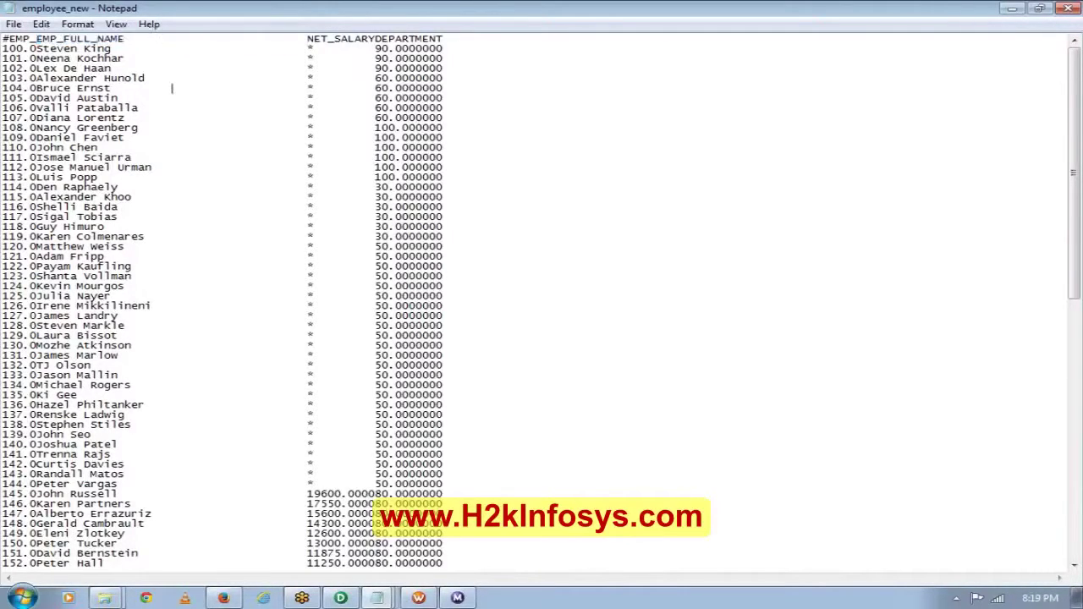
# Step: Examine the NET_SALARY column of the employee_new output file and compare it with the employees_new source file in Notepad
pyautogui.rightClick(173, 90)
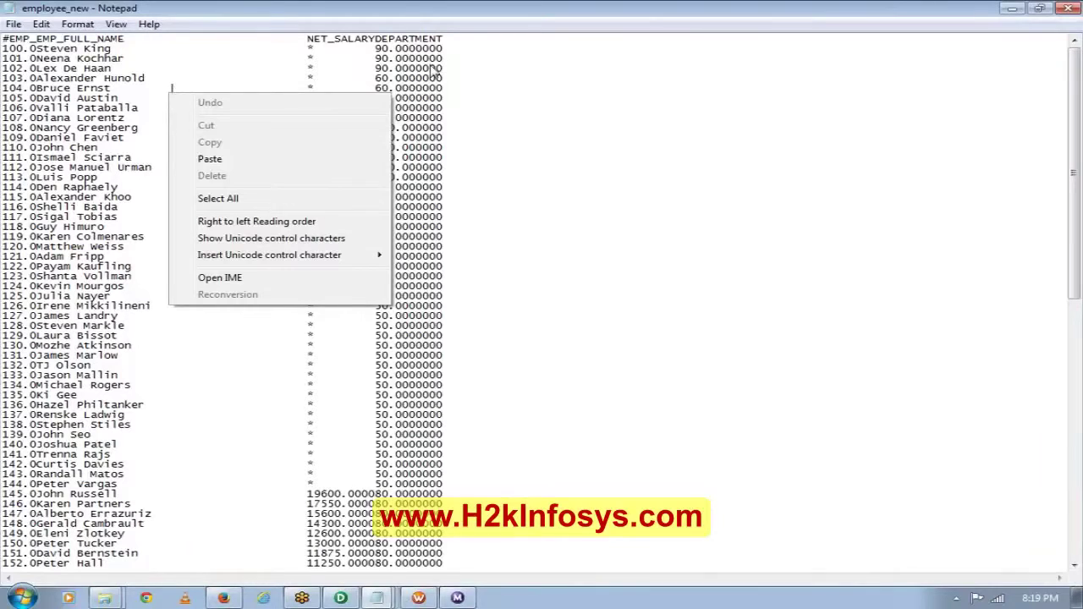
pyautogui.click(550, 200)
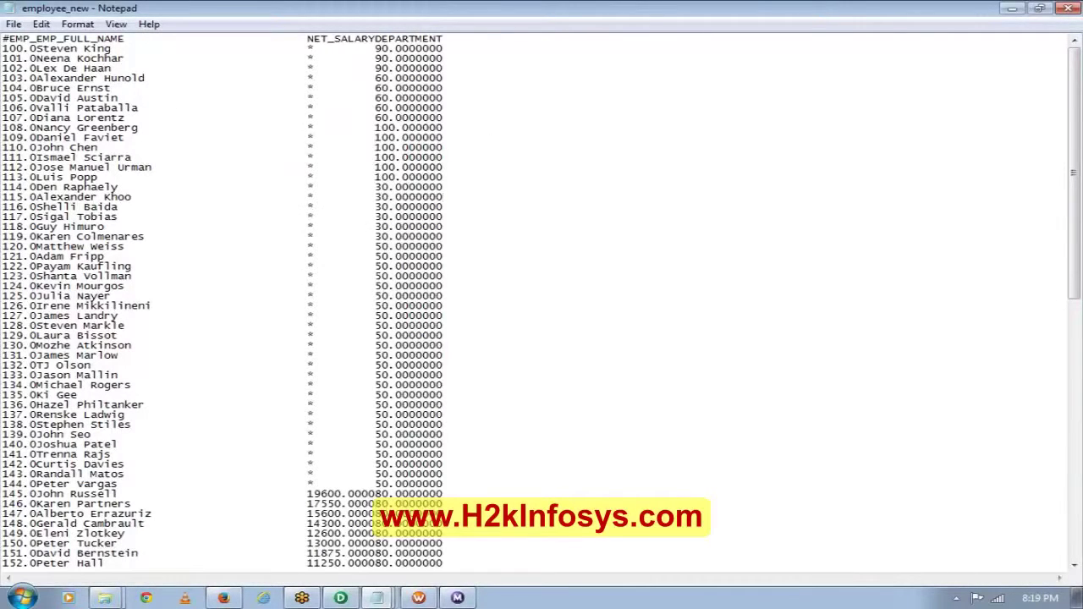
pyautogui.moveTo(328, 464); pyautogui.dragTo(308, 148)
pyautogui.press('Left')
pyautogui.moveTo(355, 599)
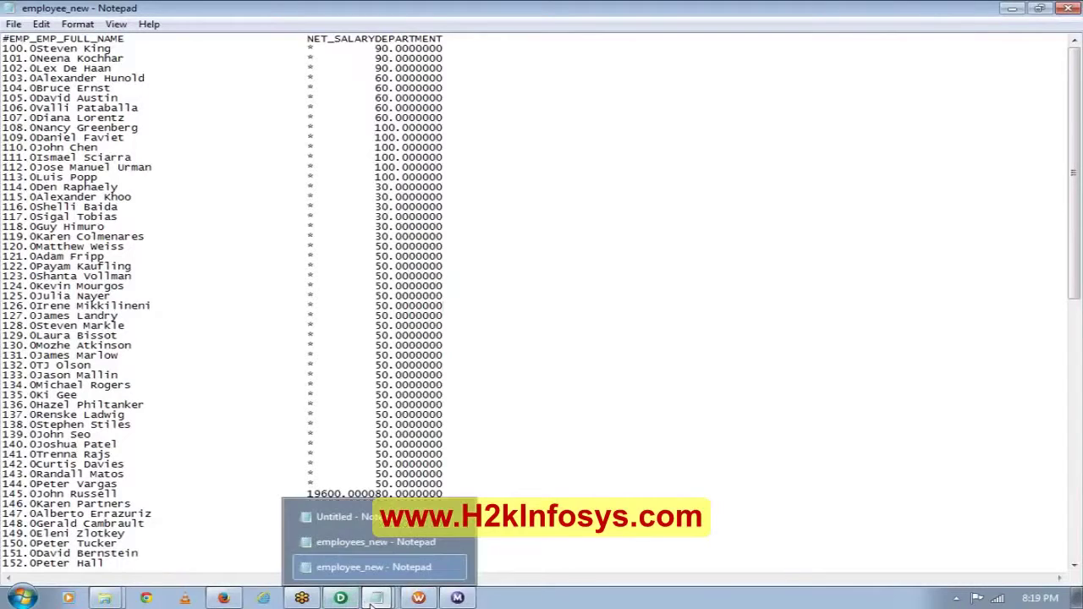
pyautogui.click(370, 545)
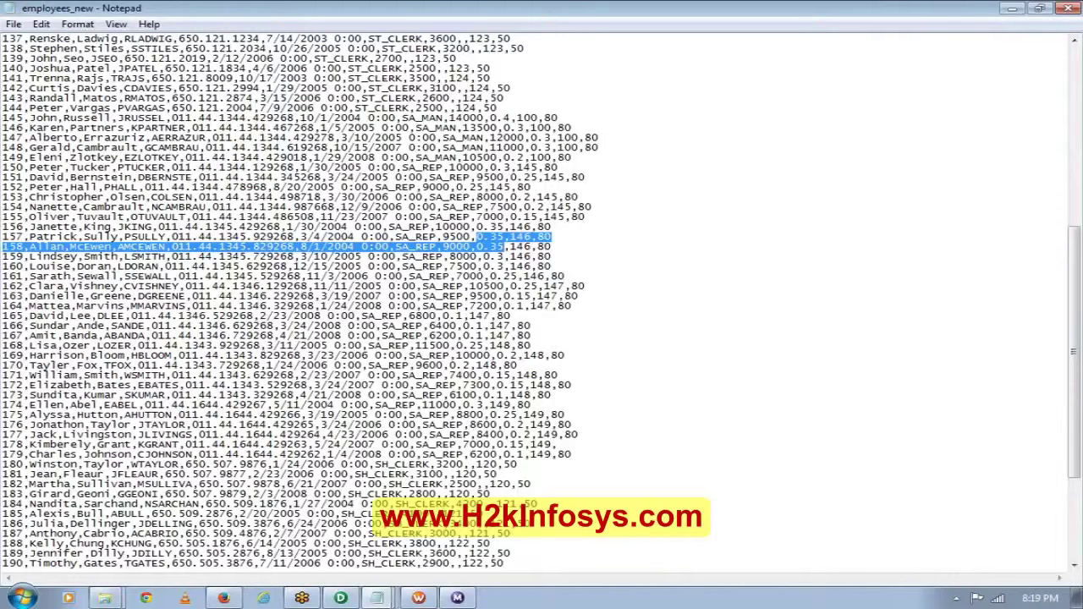
pyautogui.click(376, 598)
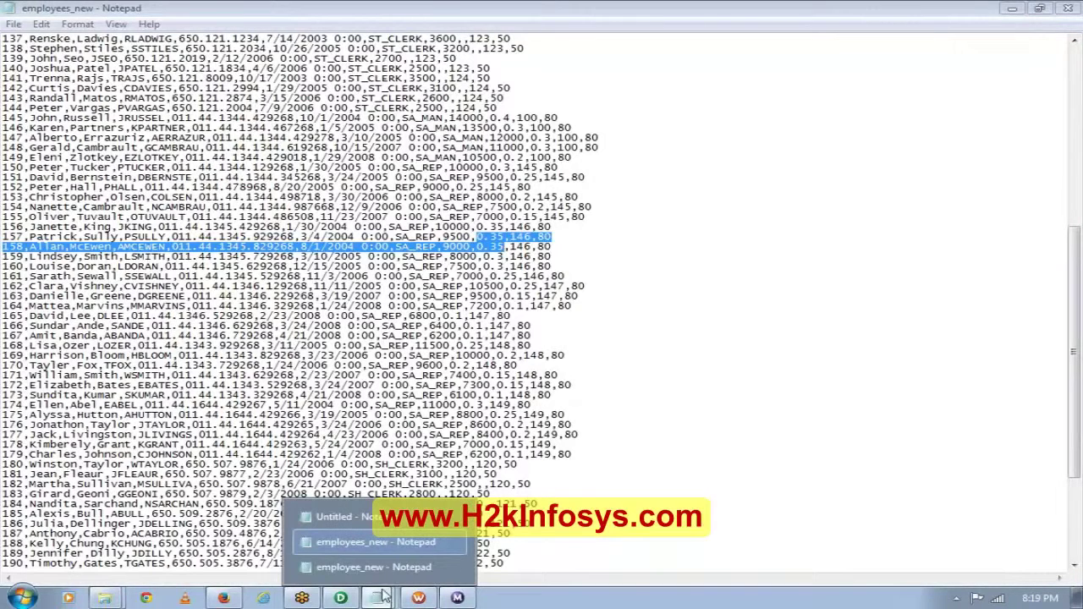
pyautogui.click(420, 568)
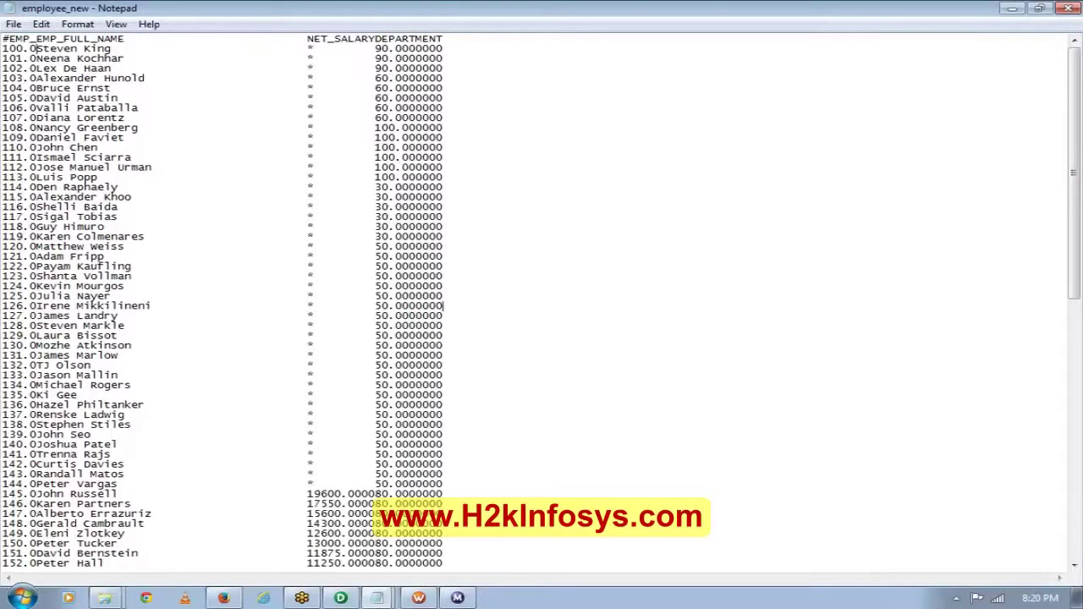
# Step: Highlight the employee ID at the start of the first and third data rows in the output file
pyautogui.moveTo(35, 48); pyautogui.dragTo(2, 49)
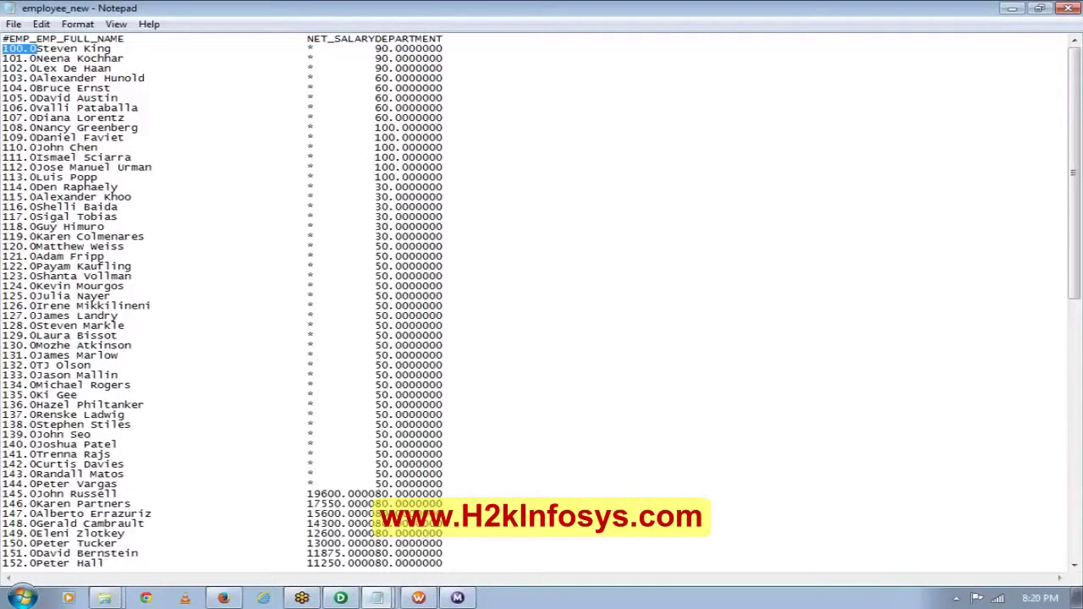
pyautogui.click(30, 69)
pyautogui.hotkey('shift', 'End')
pyautogui.hotkey('shift', 'Home')
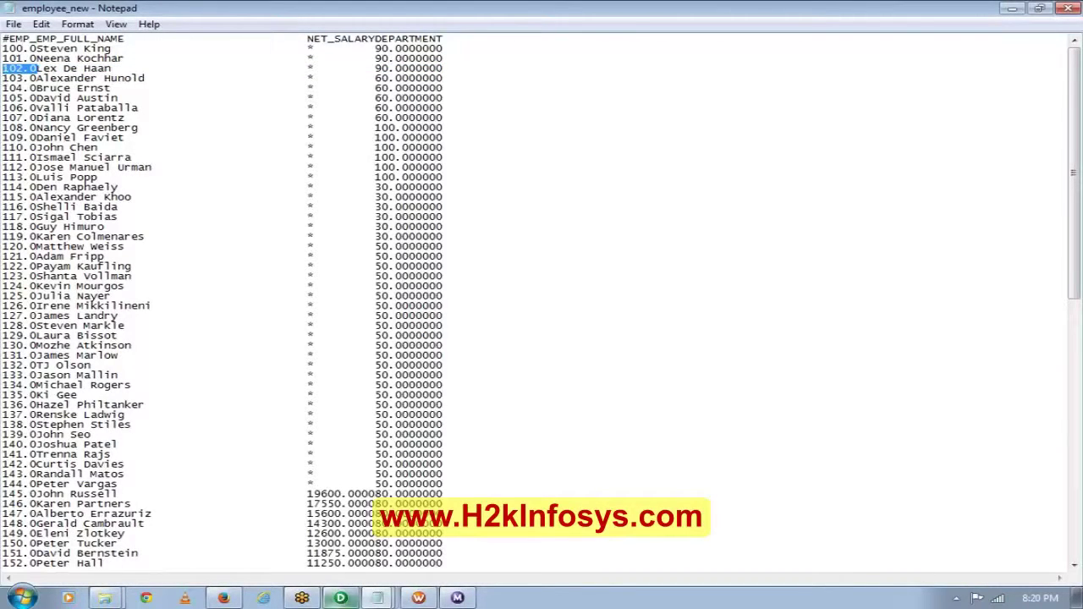
# Step: Switch to PowerCenter Designer, expand the Employee_new target and the expression transformation, and open the expression's ports for editing
pyautogui.click(350, 601)
pyautogui.doubleClick(701, 234)
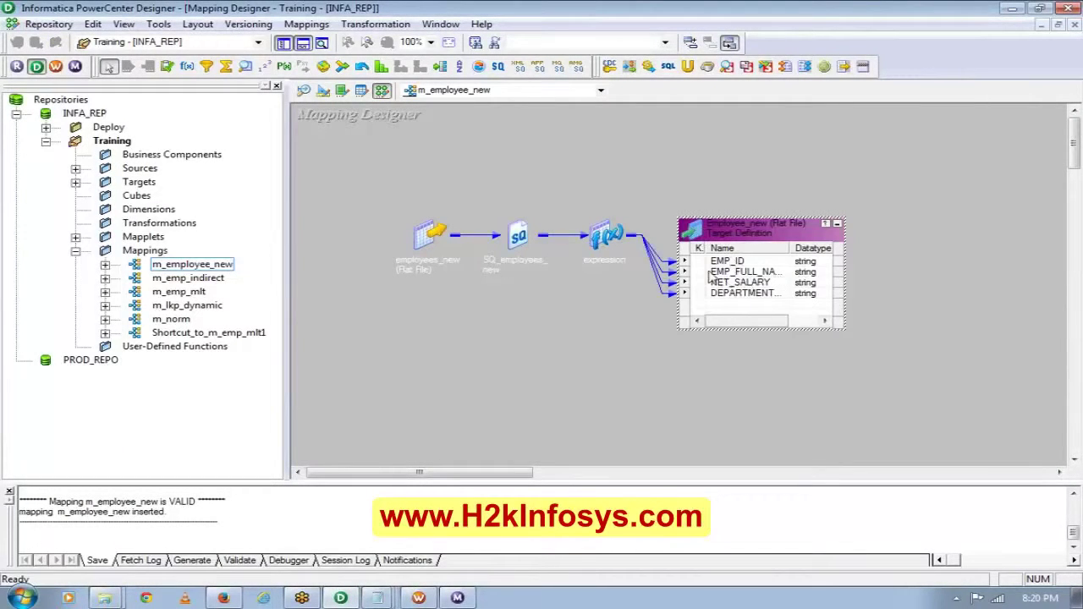
pyautogui.doubleClick(607, 234)
pyautogui.moveTo(607, 234); pyautogui.dragTo(382, 288)
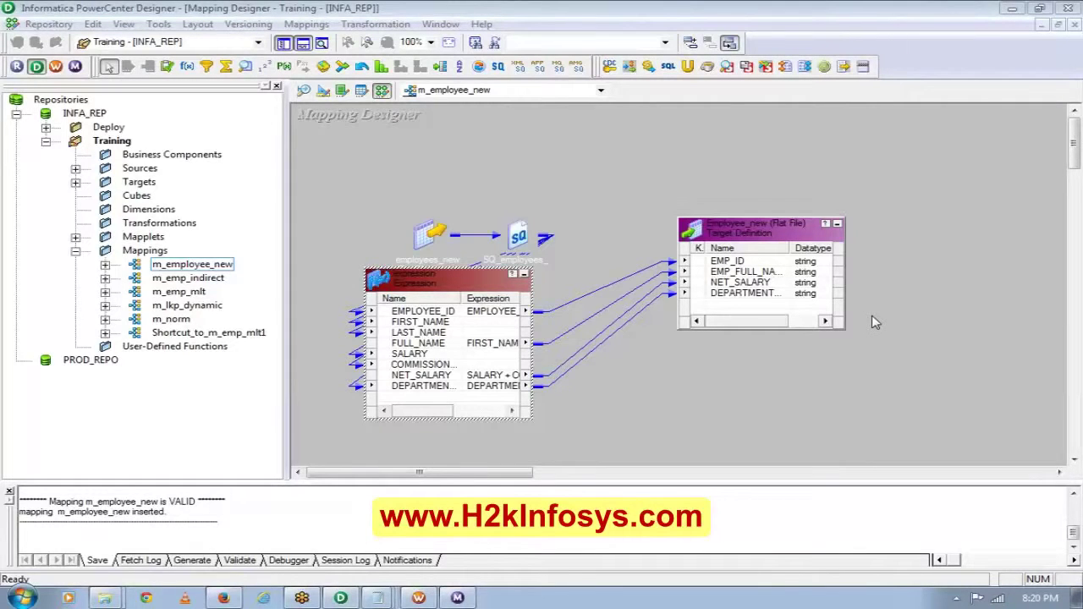
pyautogui.doubleClick(500, 313)
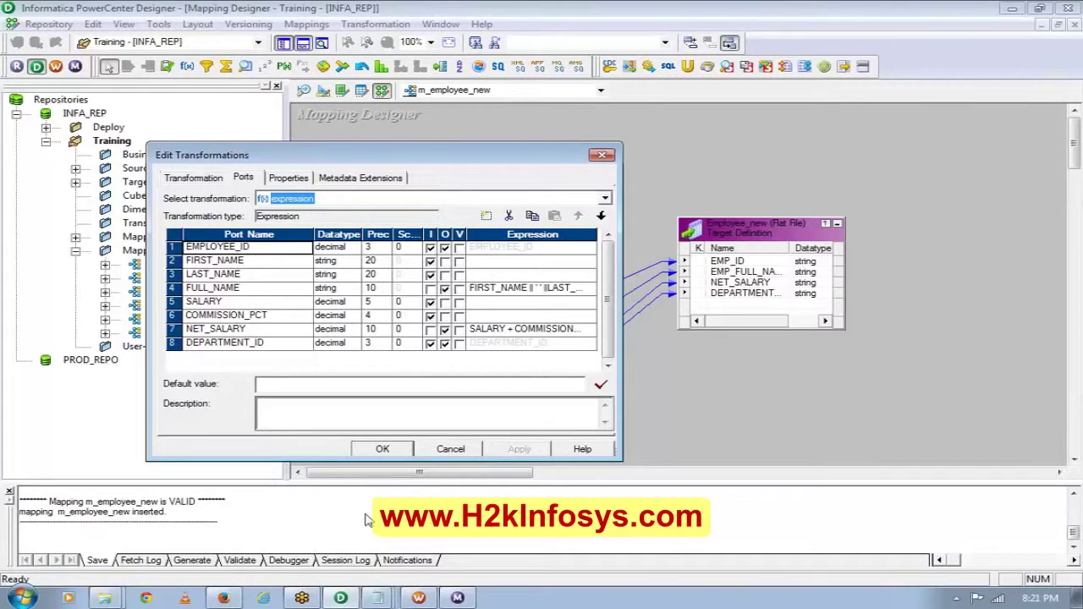
# Step: View the employees_new source file and the employee_new output file in Notepad, and return to PowerCenter Designer
pyautogui.moveTo(381, 599)
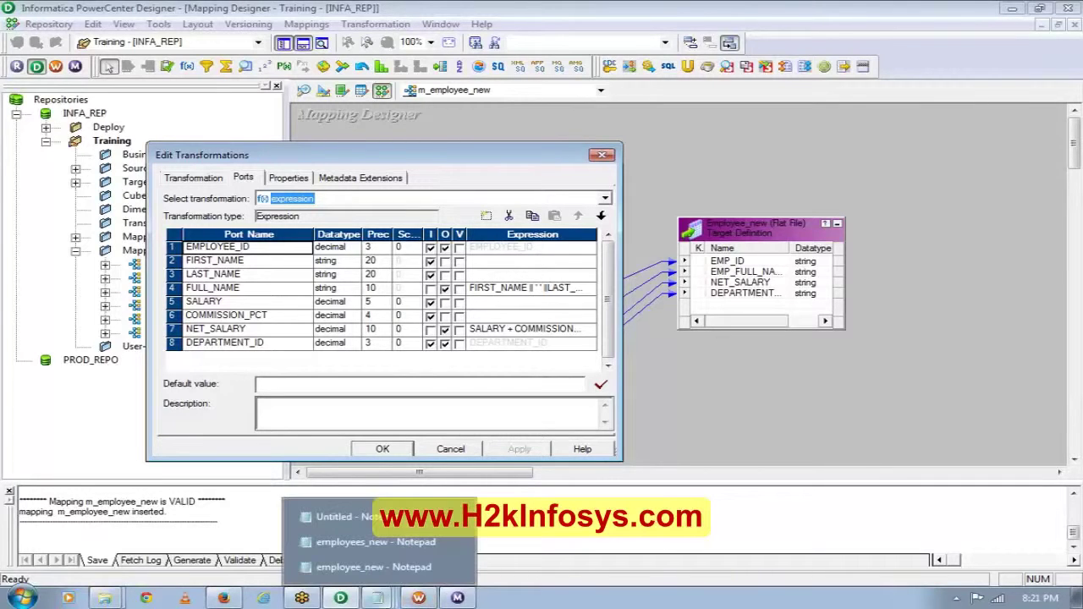
pyautogui.click(376, 546)
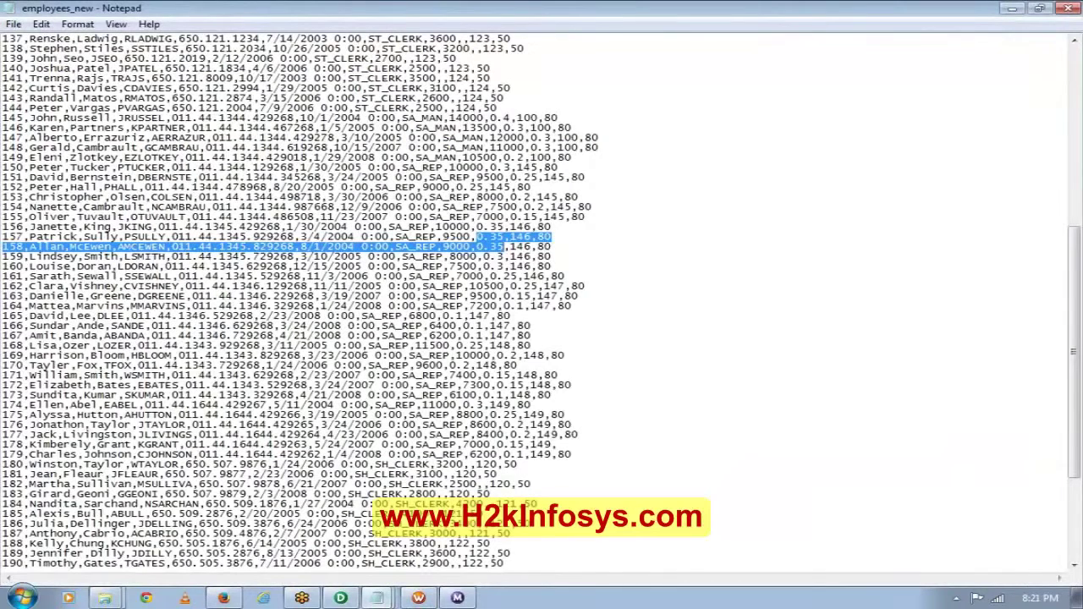
pyautogui.moveTo(378, 599)
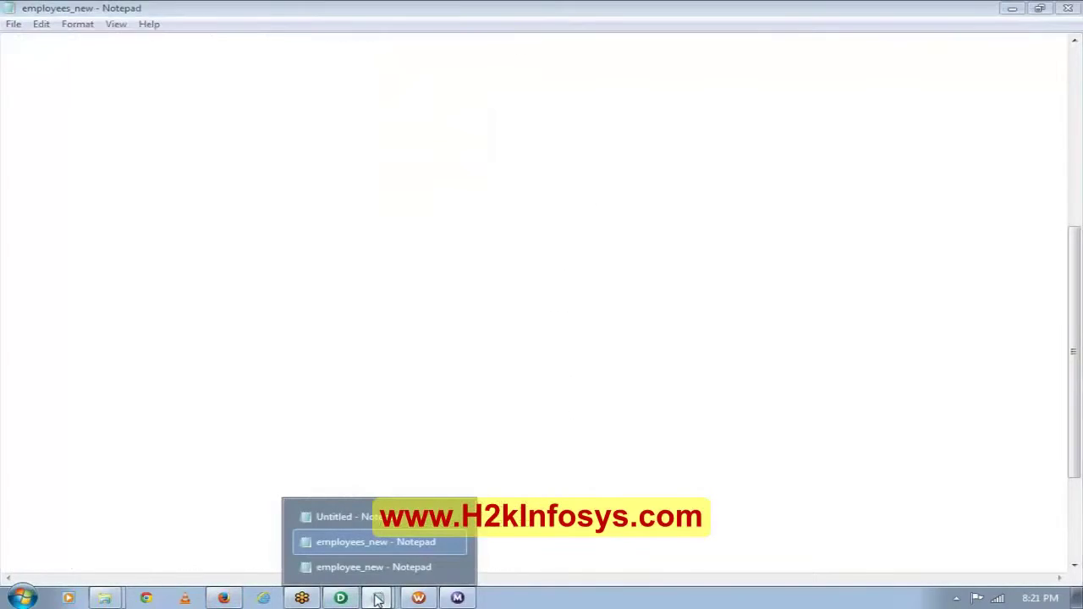
pyautogui.click(373, 567)
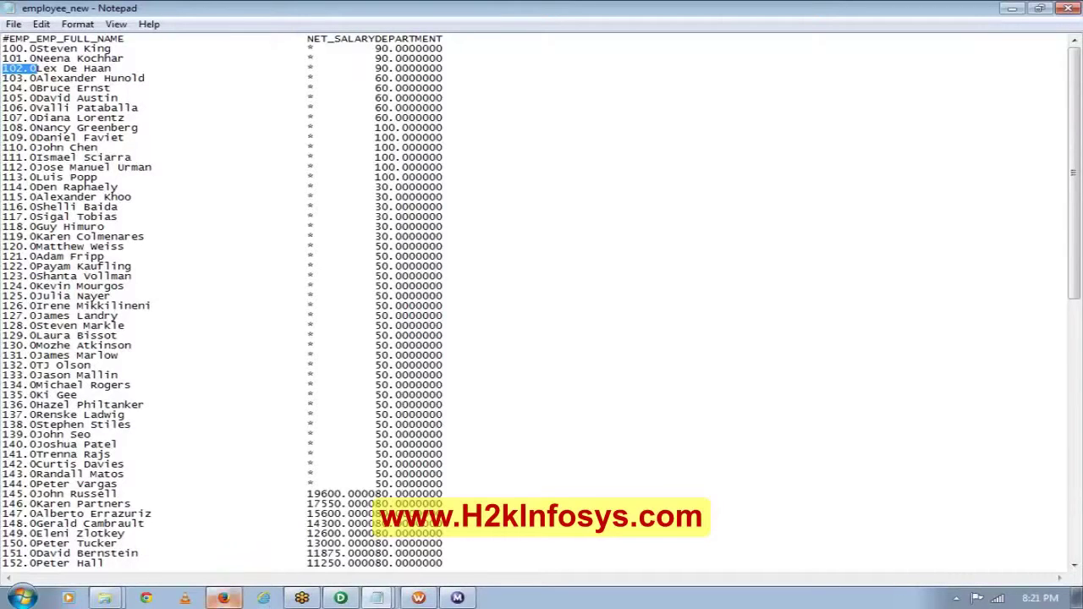
pyautogui.click(349, 599)
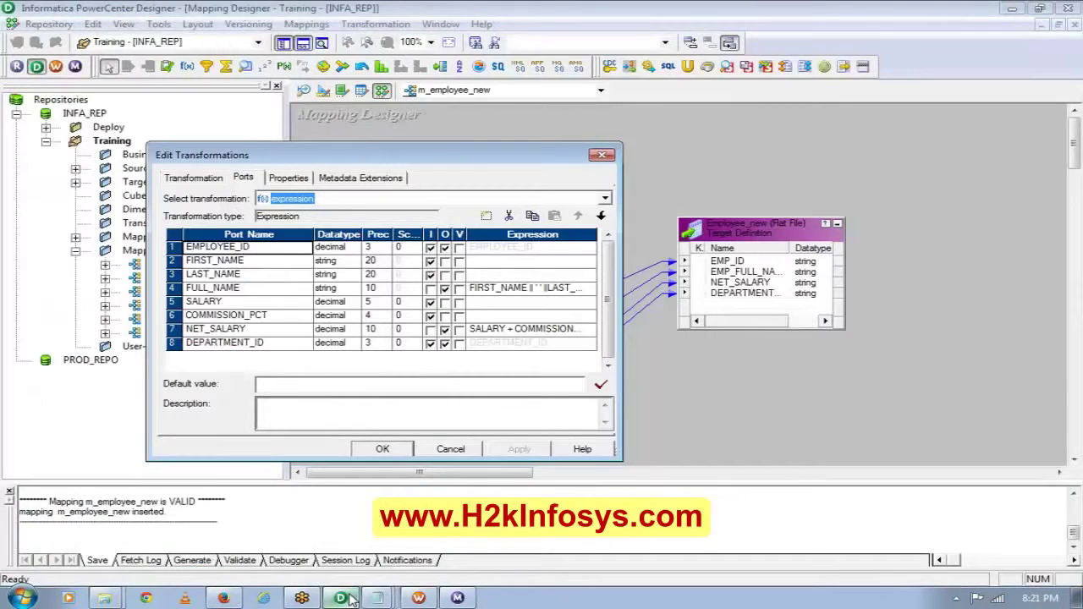
# Step: Close the expression transformation's editor without saving and arrange all objects of the m_employee_new mapping as icons
pyautogui.click(844, 36)
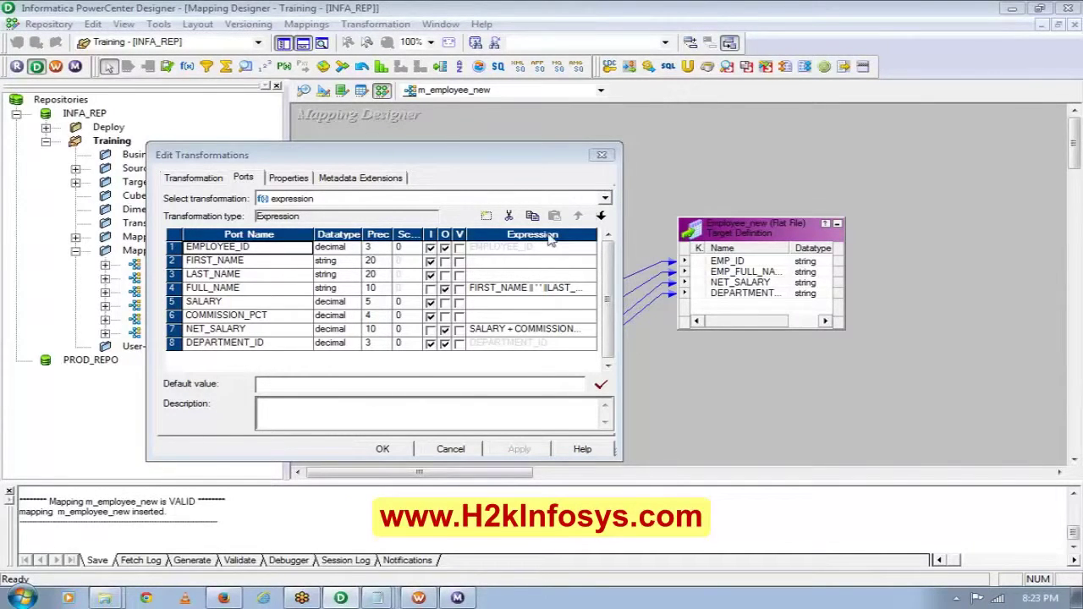
pyautogui.click(451, 450)
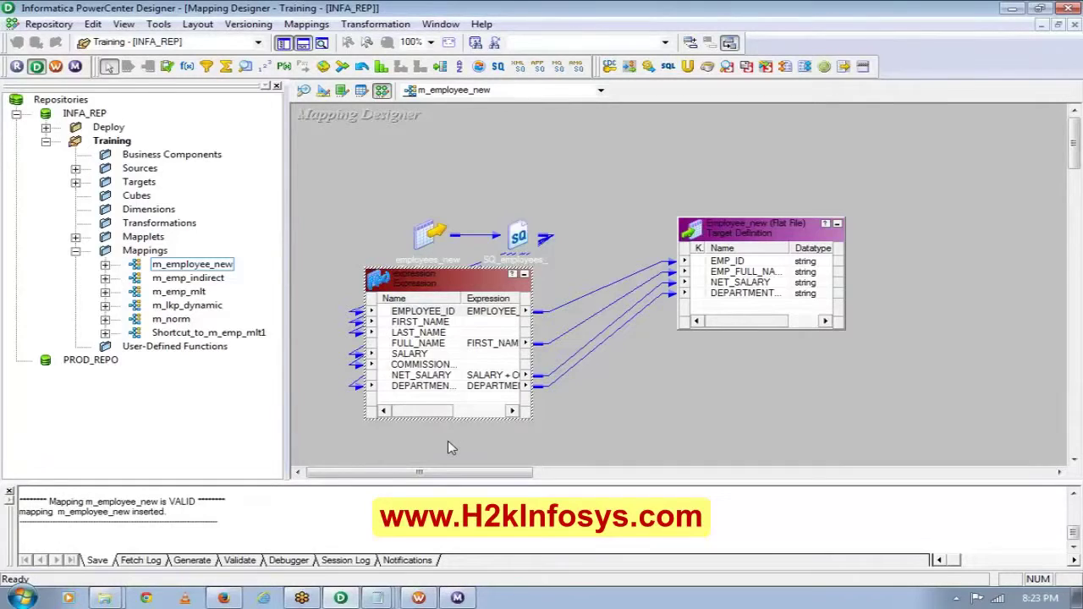
pyautogui.click(525, 278)
pyautogui.rightClick(460, 163)
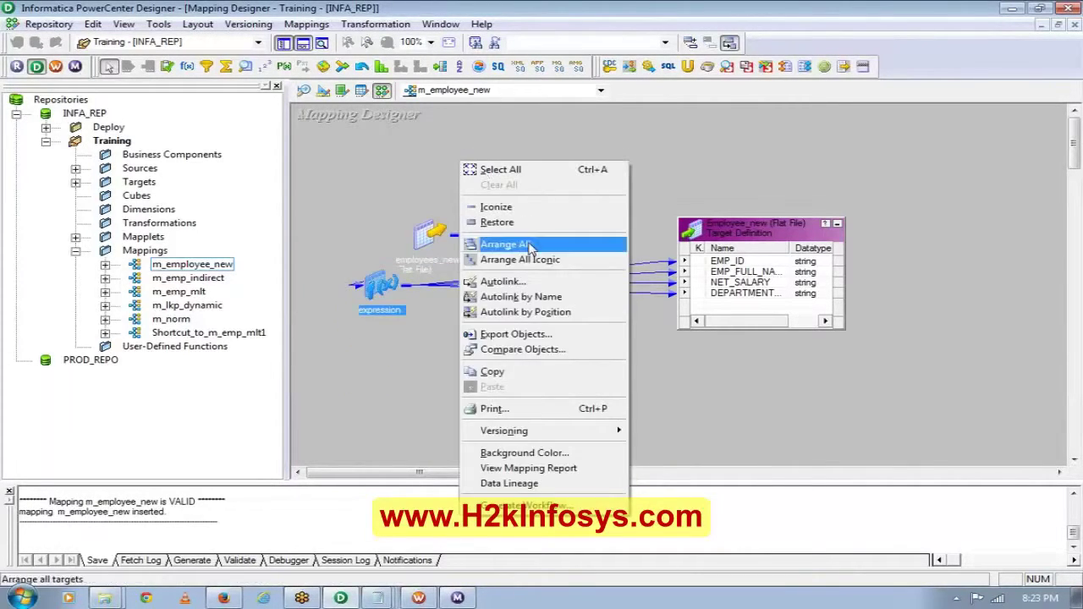
pyautogui.click(533, 259)
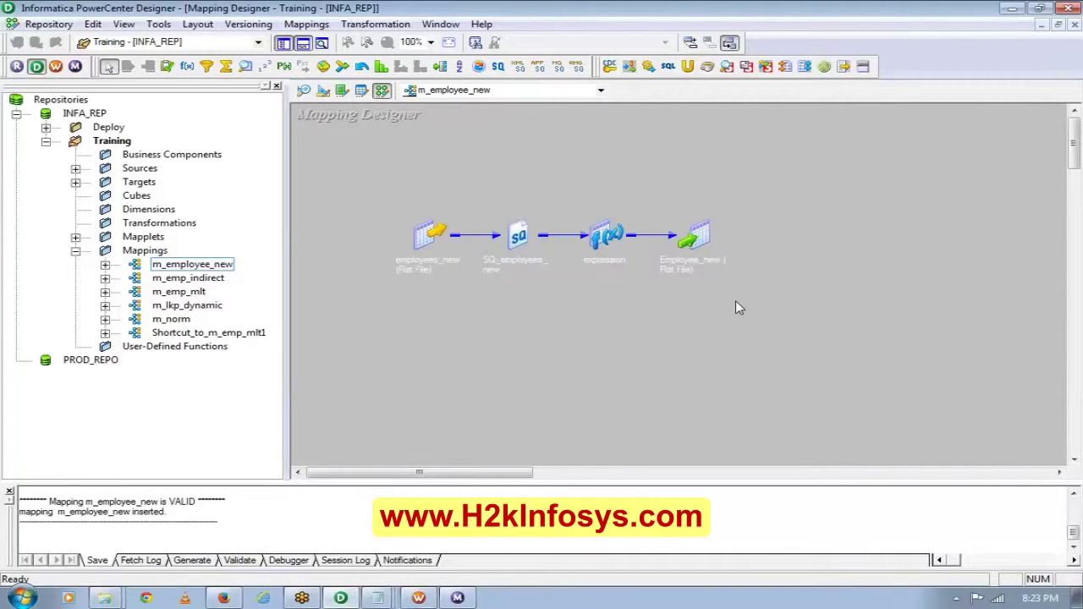
# Step: Switch to PowerCenter Workflow Manager and open the mapping settings of the s_m_employee_new session
pyautogui.click(418, 598)
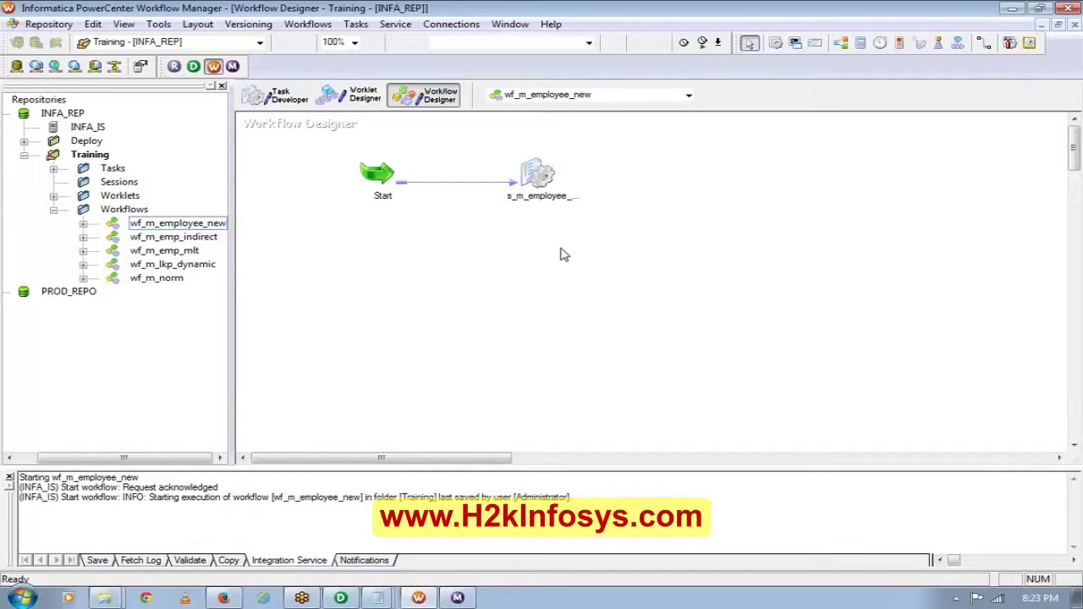
pyautogui.doubleClick(538, 175)
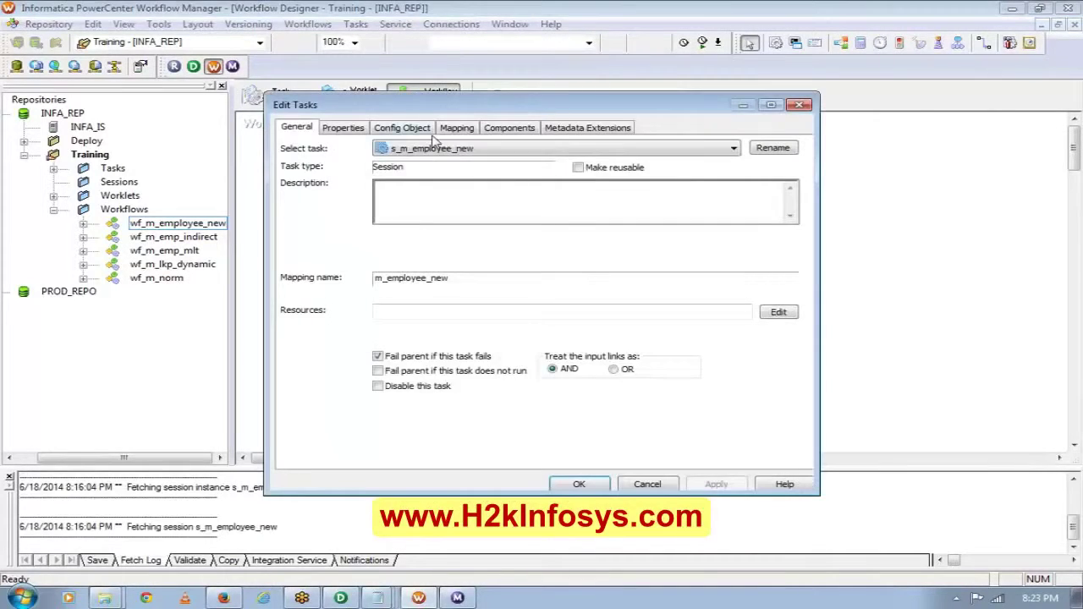
pyautogui.click(456, 128)
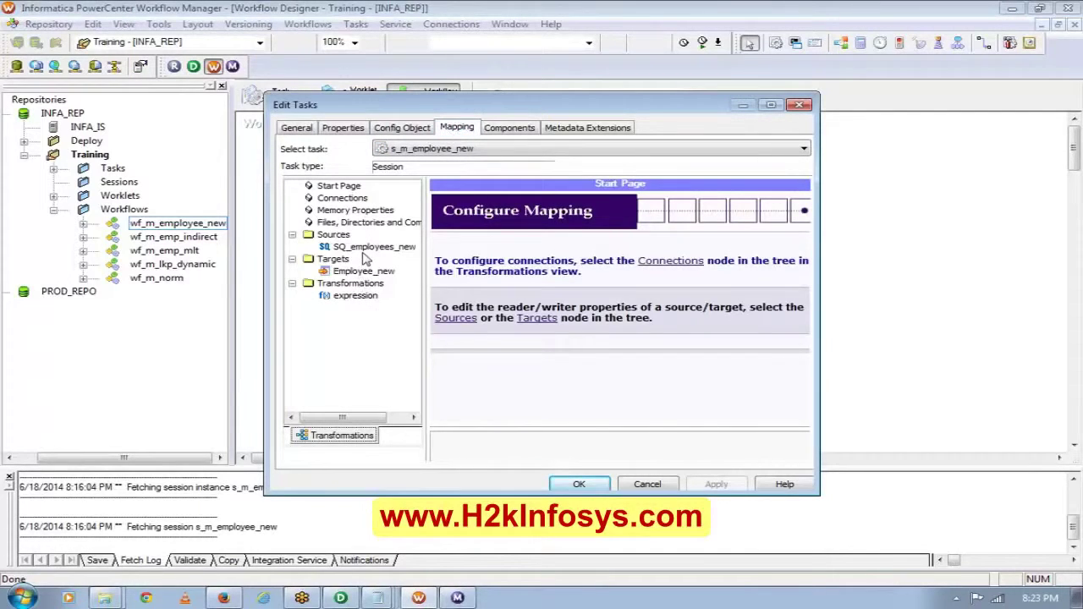
# Step: Check the source file directory and source filename of SQ_employees_new, collapsing the readers and connections sections
pyautogui.click(365, 248)
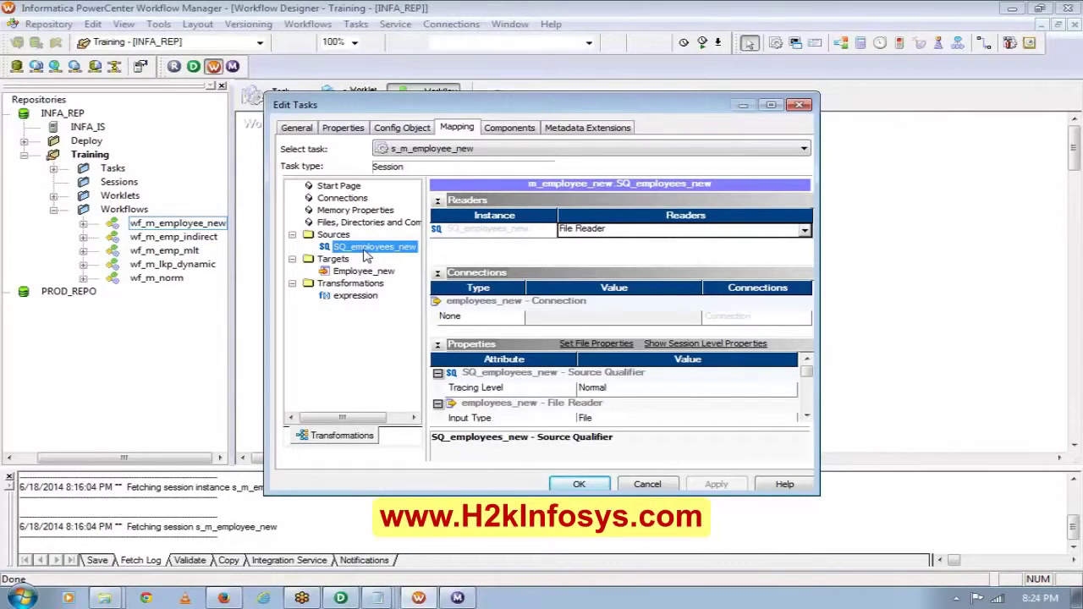
pyautogui.click(438, 200)
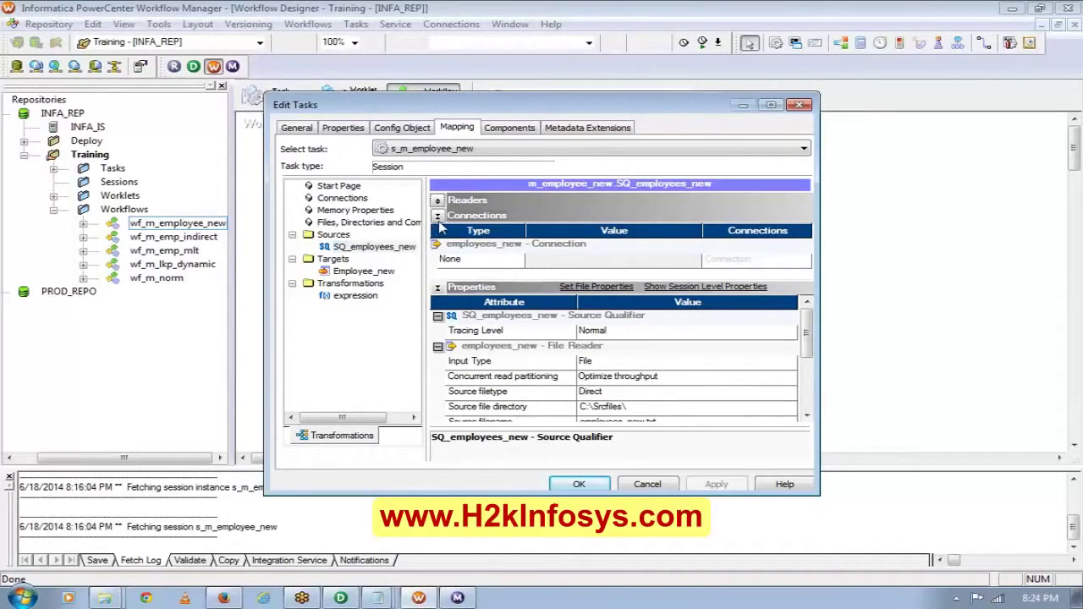
pyautogui.click(438, 216)
pyautogui.click(637, 352)
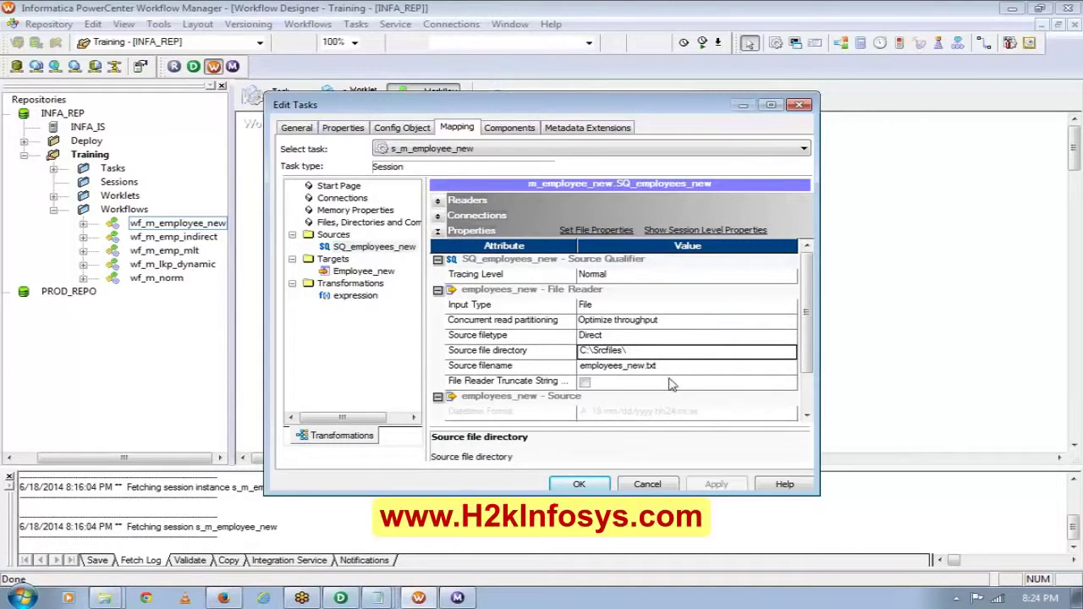
pyautogui.click(674, 371)
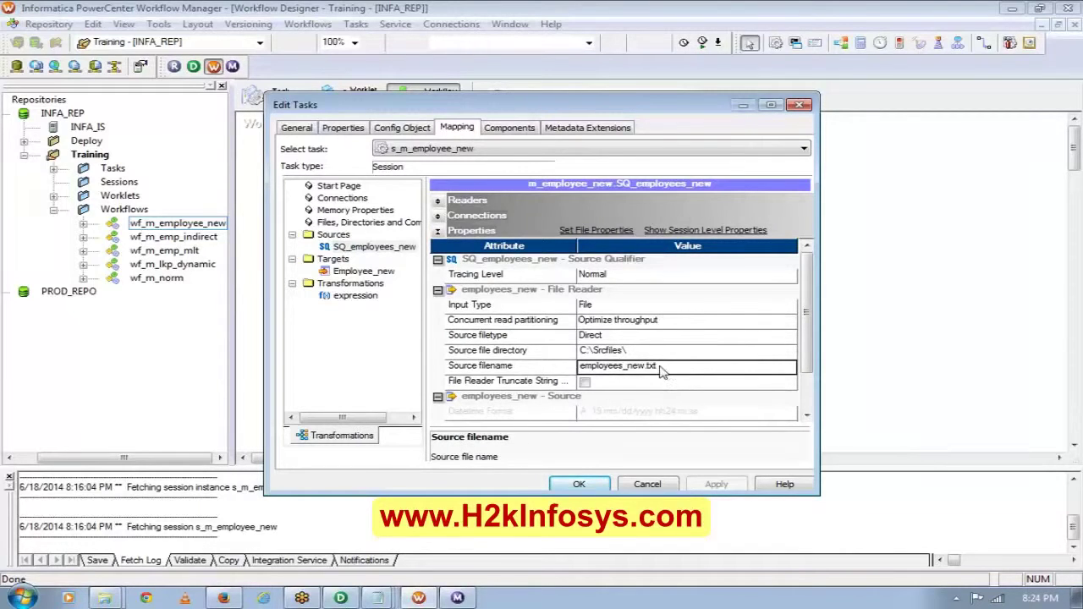
pyautogui.click(658, 365)
pyautogui.moveTo(658, 366); pyautogui.dragTo(580, 366)
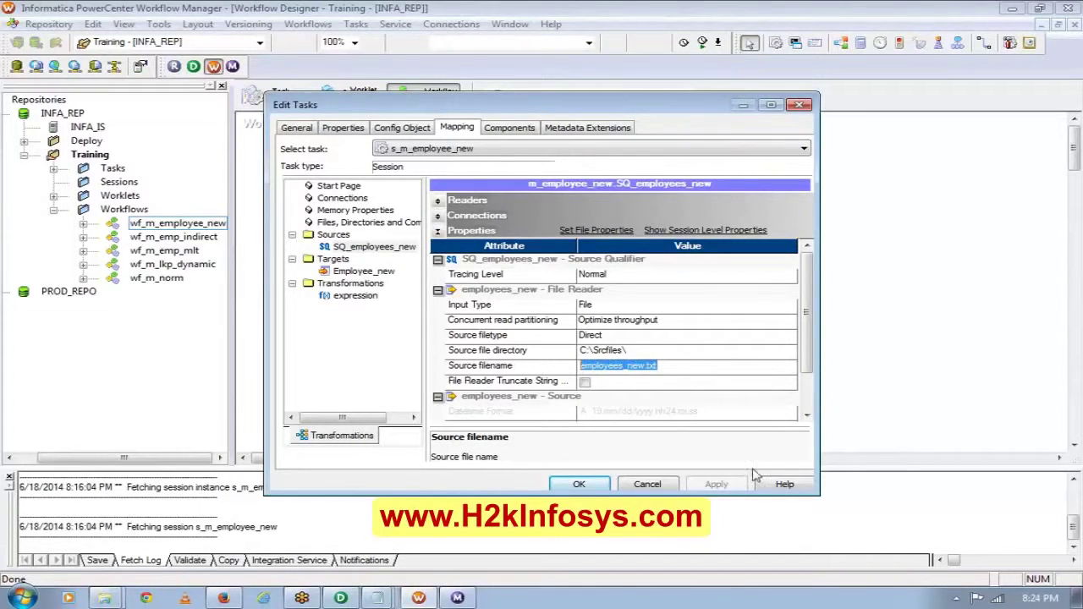
# Step: Check the output file directory and output filename of the Employee_new target, and close the session editor
pyautogui.click(374, 276)
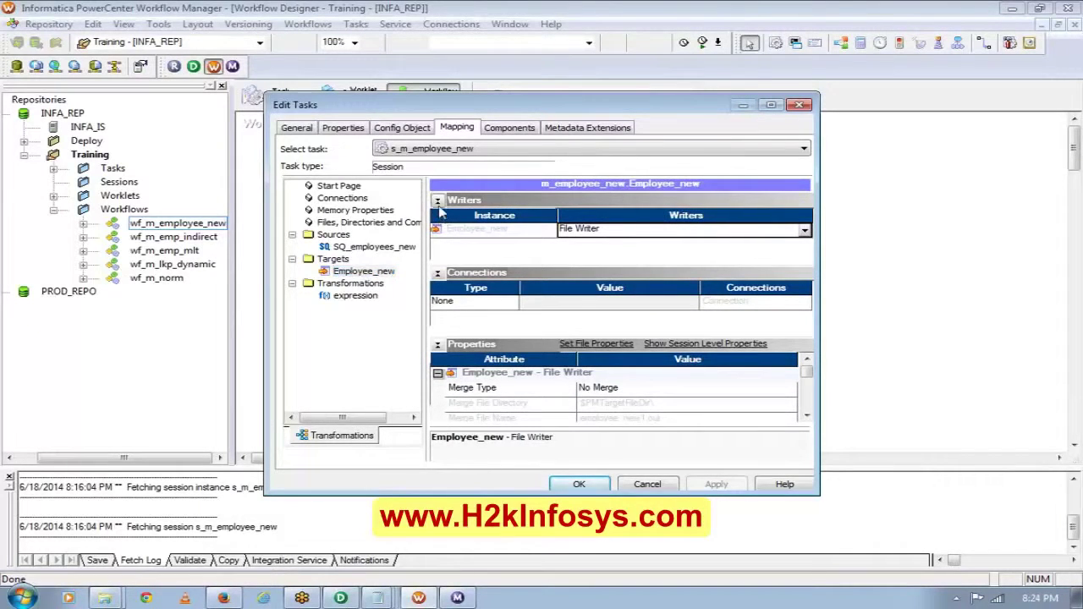
pyautogui.click(439, 202)
pyautogui.click(437, 216)
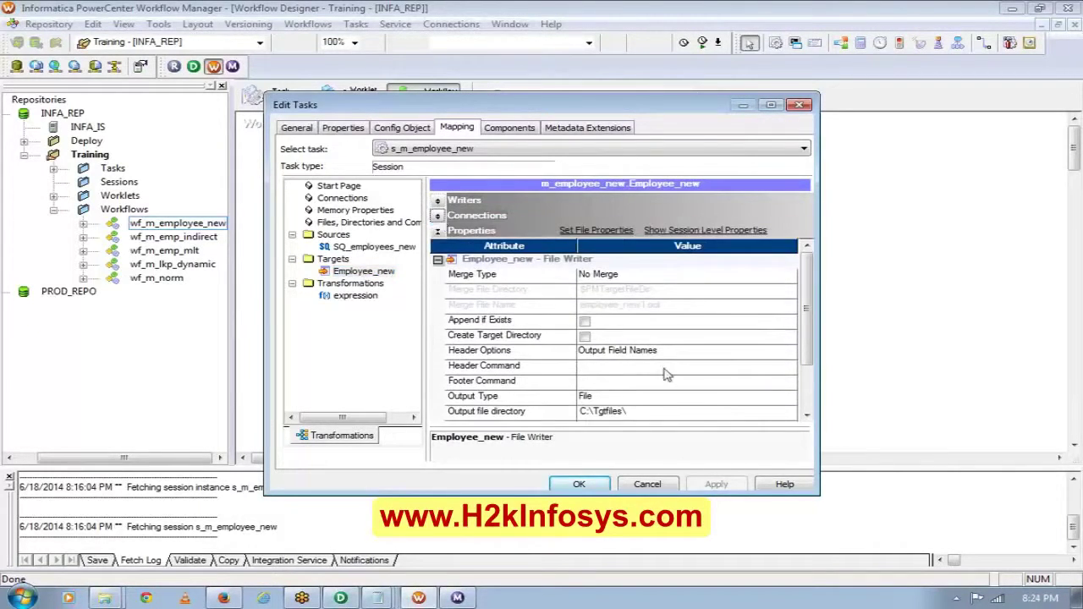
pyautogui.click(806, 408)
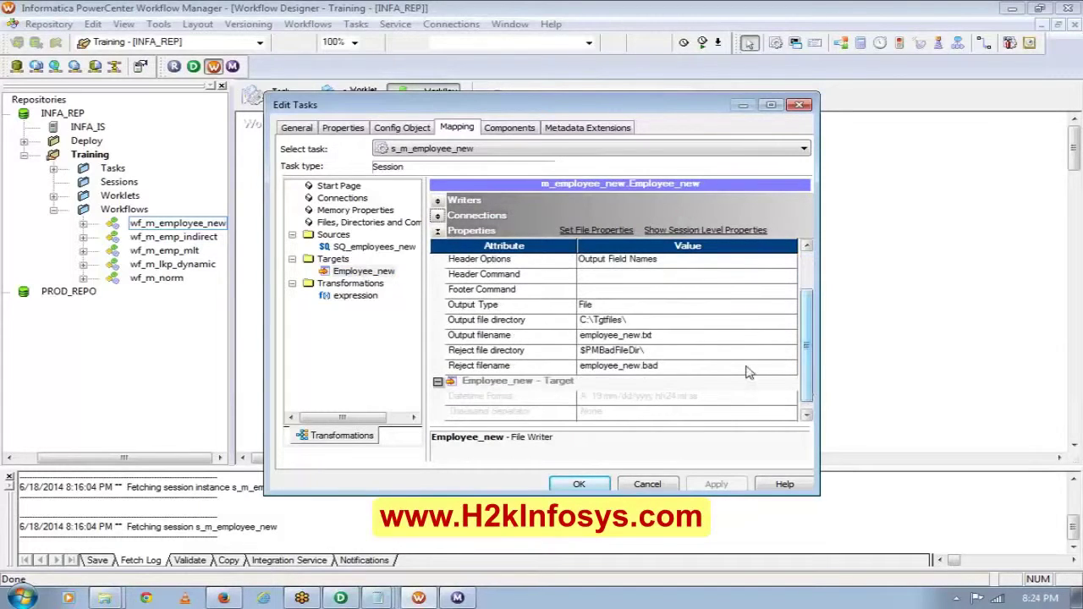
pyautogui.click(703, 336)
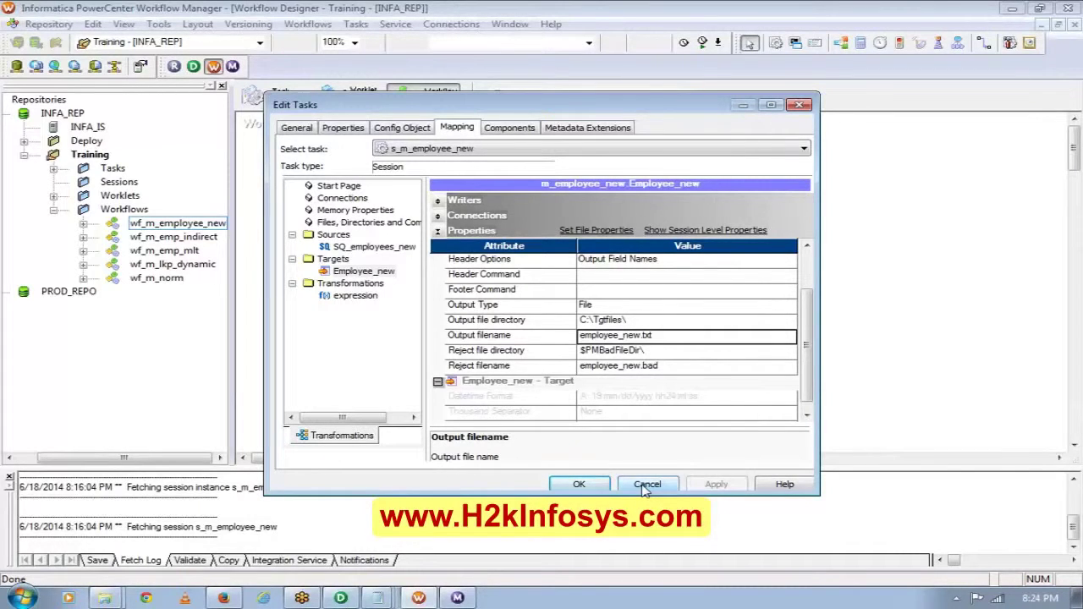
pyautogui.click(599, 484)
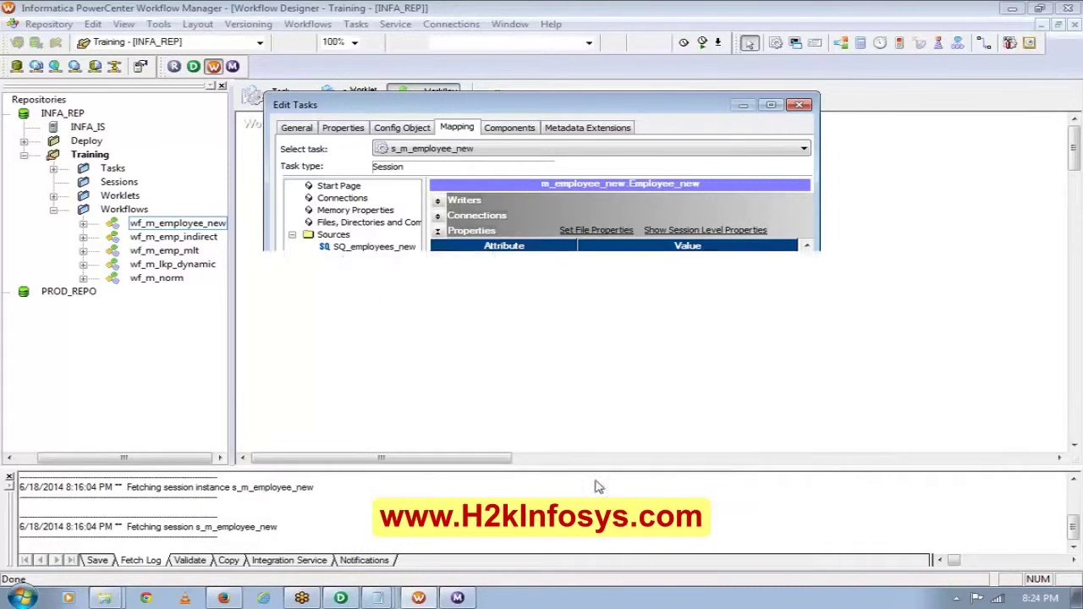
# Step: Switch to PowerCenter Workflow Monitor and examine the Employee_new row in the session's source and target statistics
pyautogui.click(458, 598)
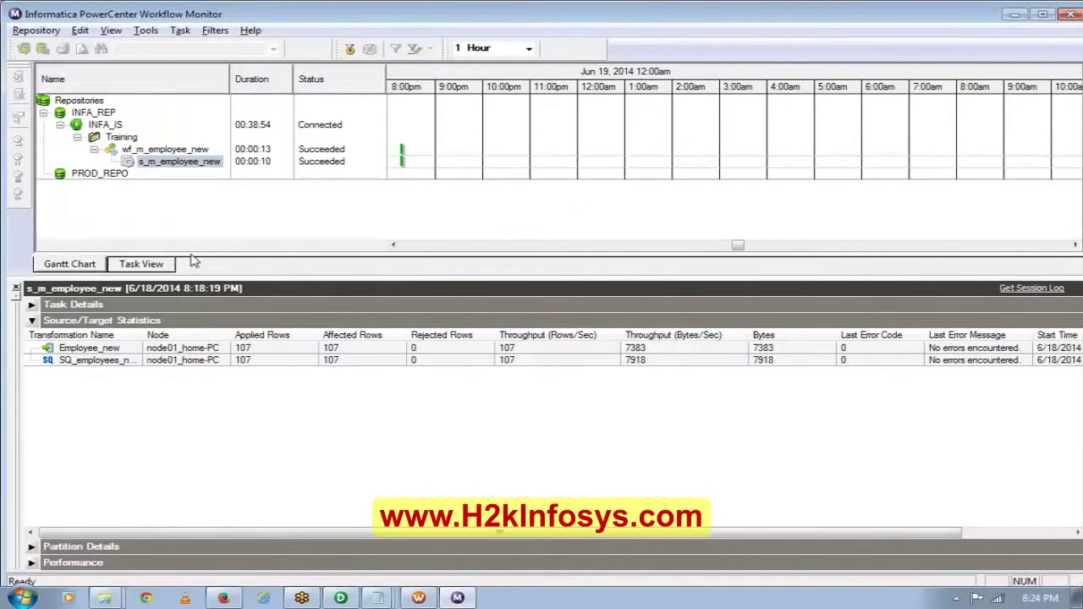
pyautogui.click(112, 350)
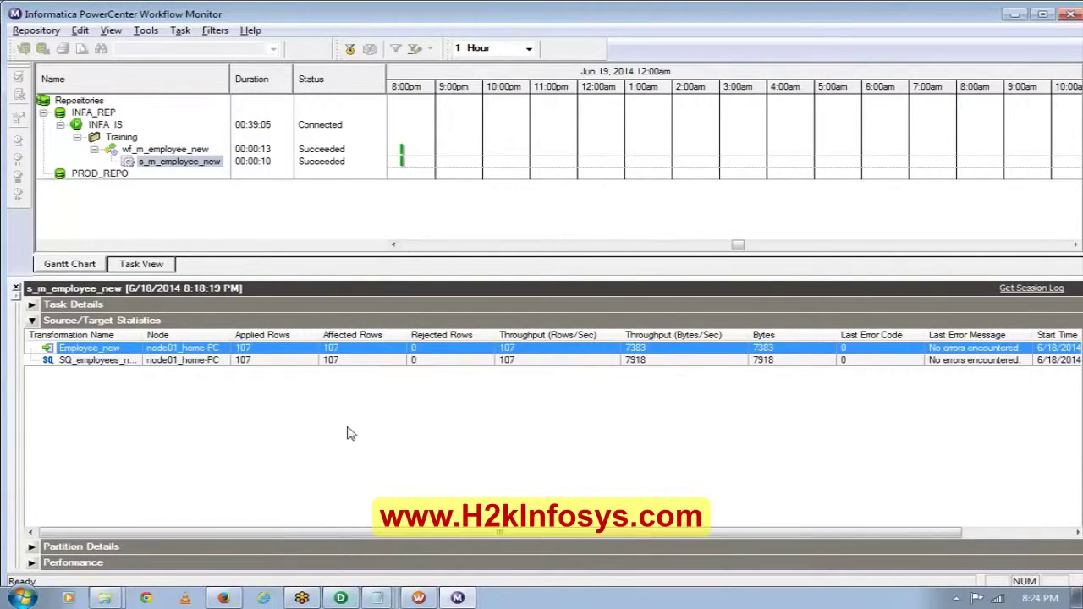
# Step: Switch to Notepad and compare the employee_new output file with the employees_new source file
pyautogui.moveTo(377, 603)
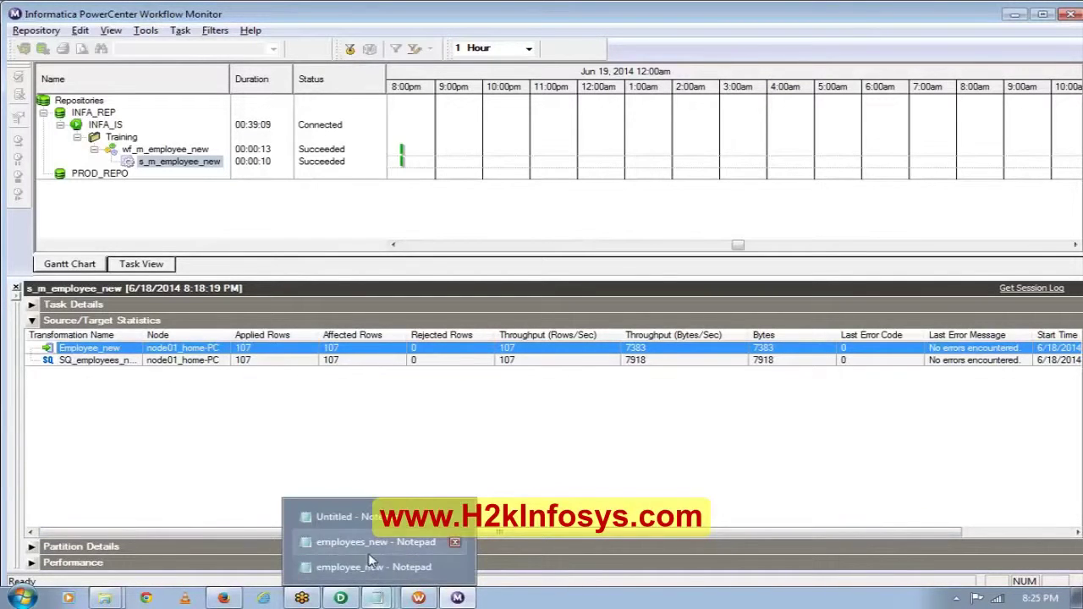
pyautogui.click(370, 568)
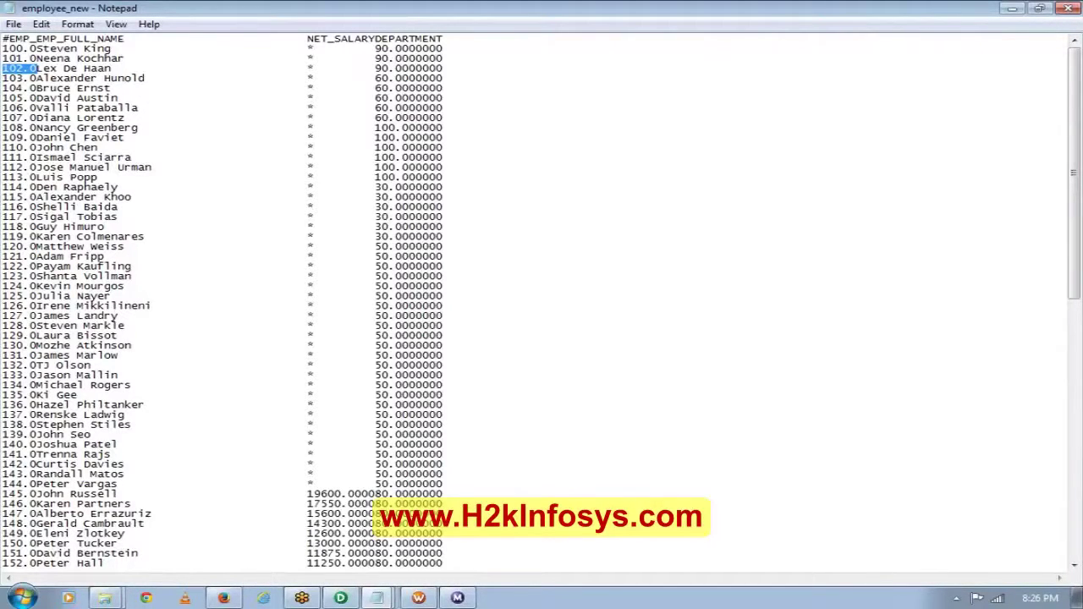
pyautogui.click(378, 598)
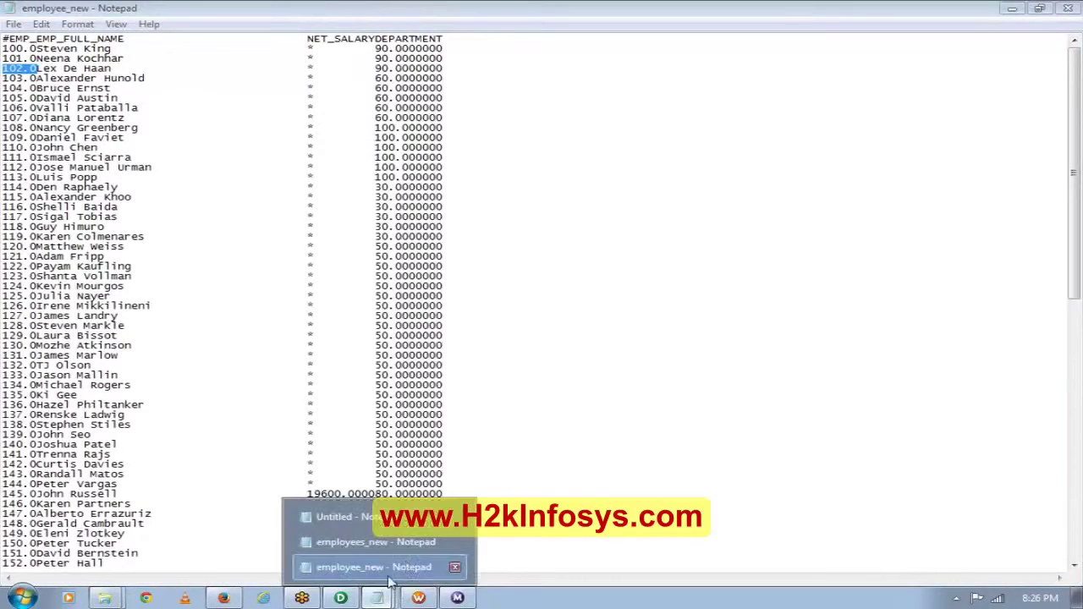
pyautogui.click(406, 542)
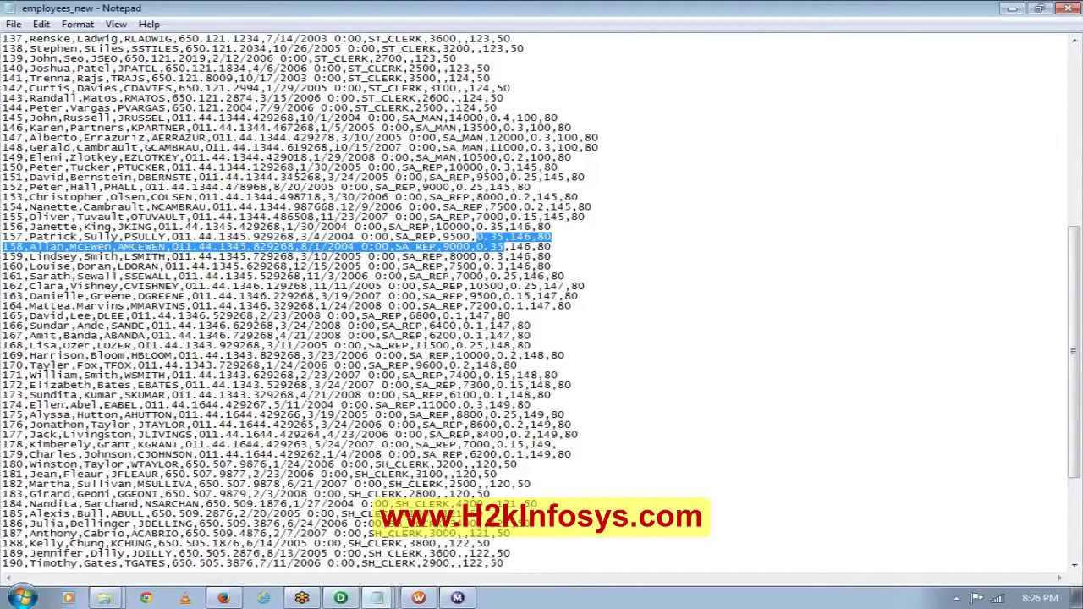
# Step: Switch to PowerCenter Designer, expand the expression transformation in the m_employee_new mapping and stretch its box upward
pyautogui.click(340, 598)
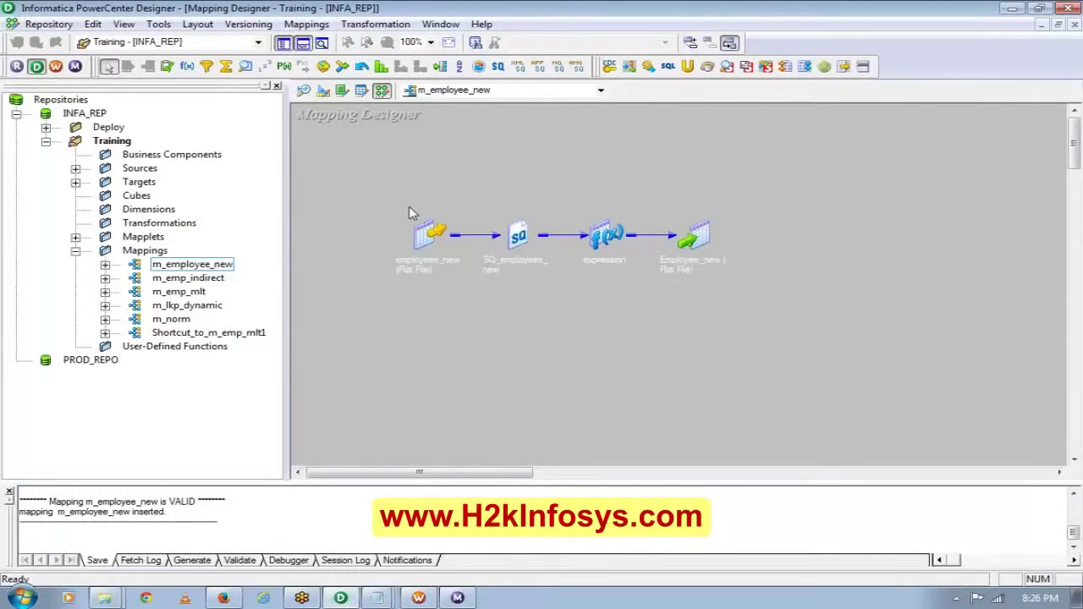
pyautogui.moveTo(407, 211); pyautogui.dragTo(542, 281)
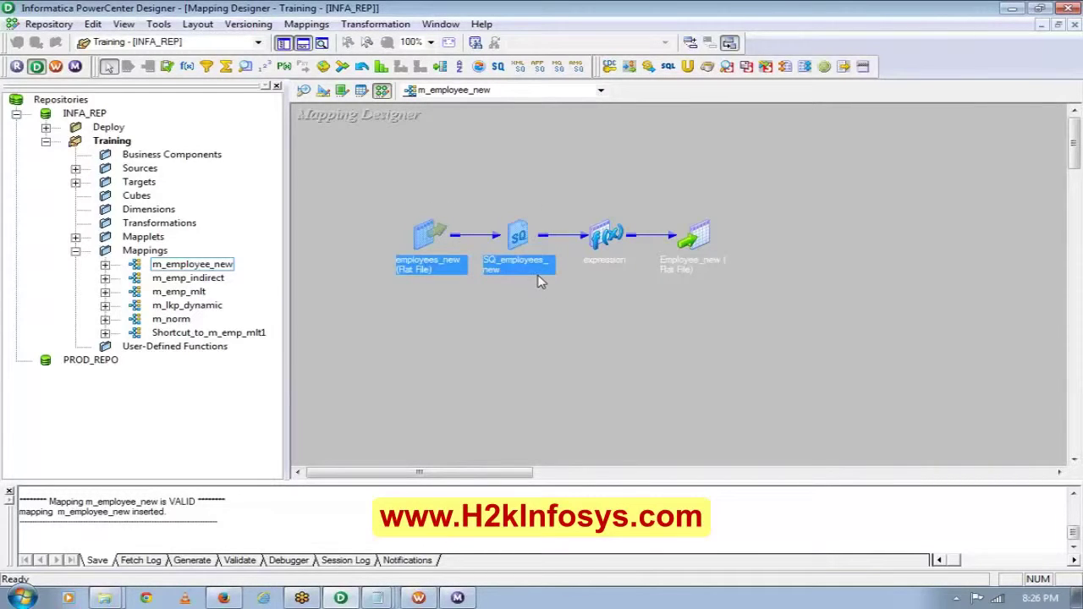
pyautogui.doubleClick(601, 233)
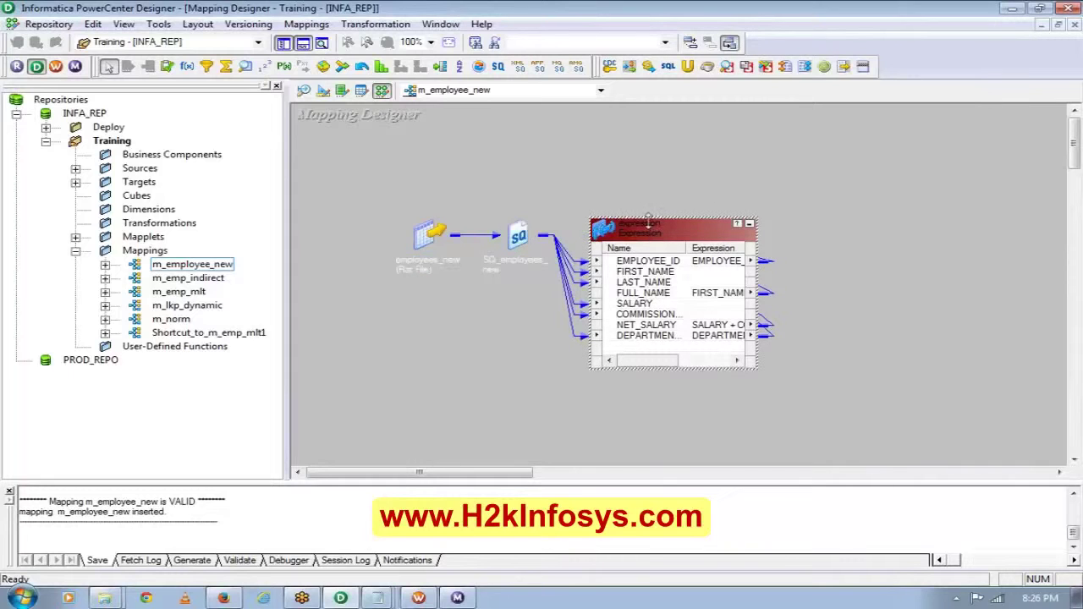
pyautogui.moveTo(647, 216); pyautogui.dragTo(643, 172)
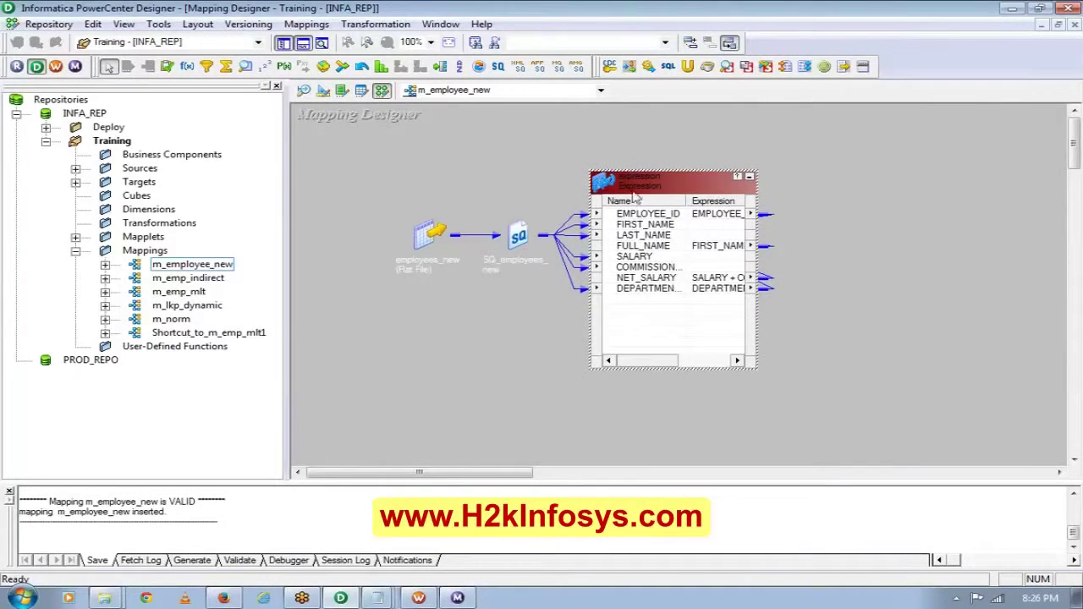
# Step: Check the NET_SALARY port's expression in the expression transformation, close the editor and collapse the transformation to an icon
pyautogui.click(633, 223)
pyautogui.doubleClick(630, 221)
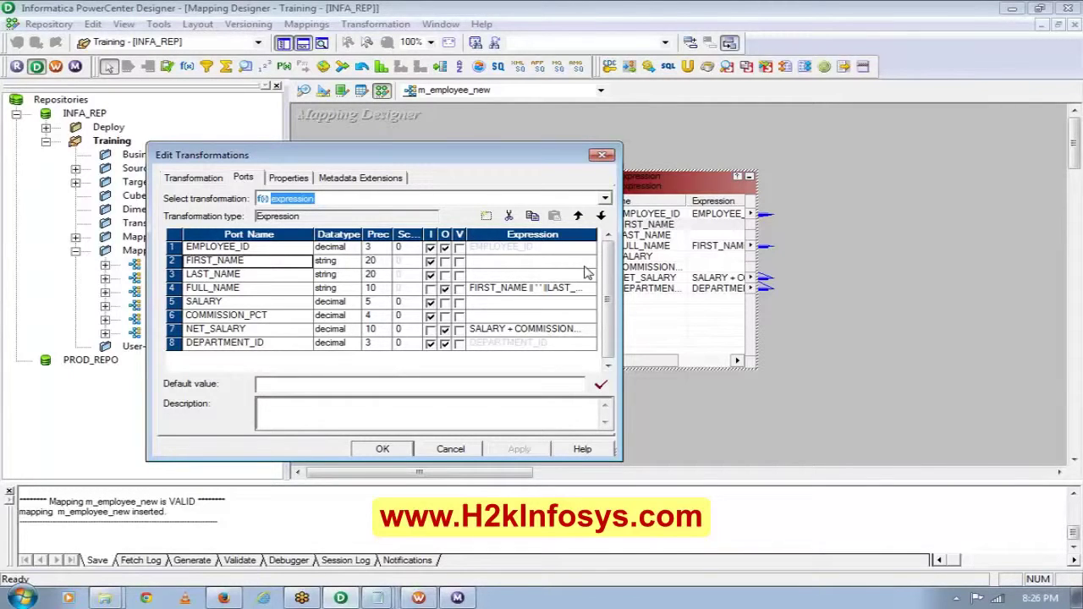
pyautogui.click(555, 336)
pyautogui.click(555, 336)
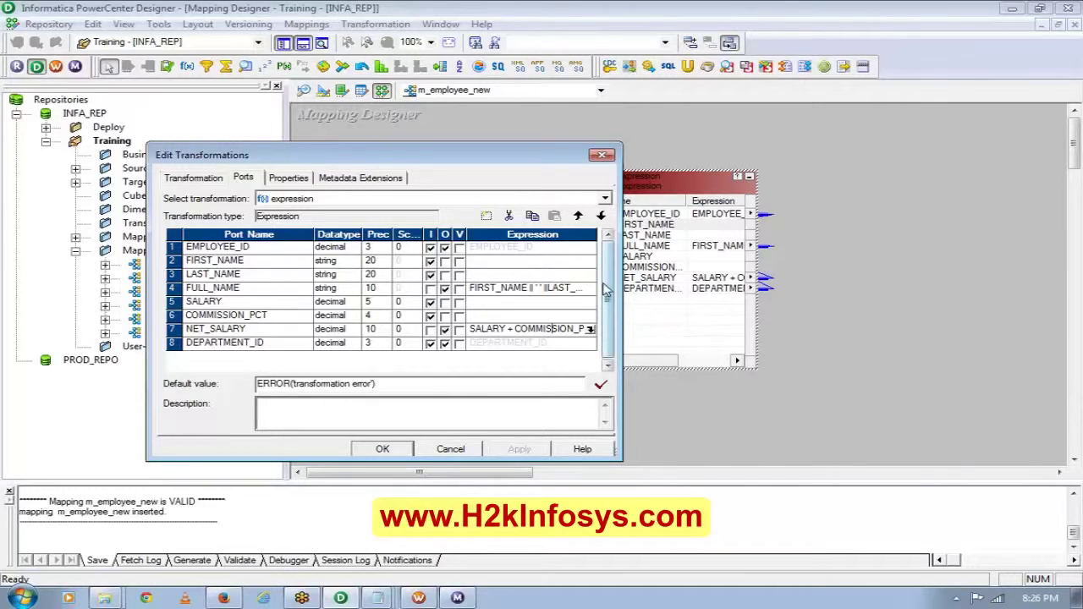
pyautogui.click(602, 155)
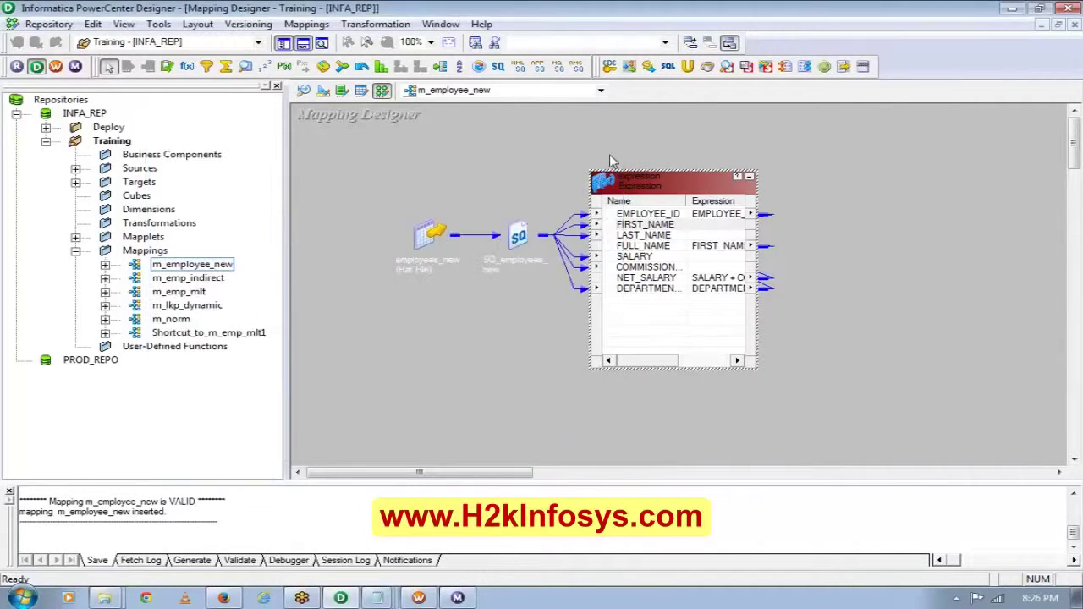
pyautogui.click(749, 178)
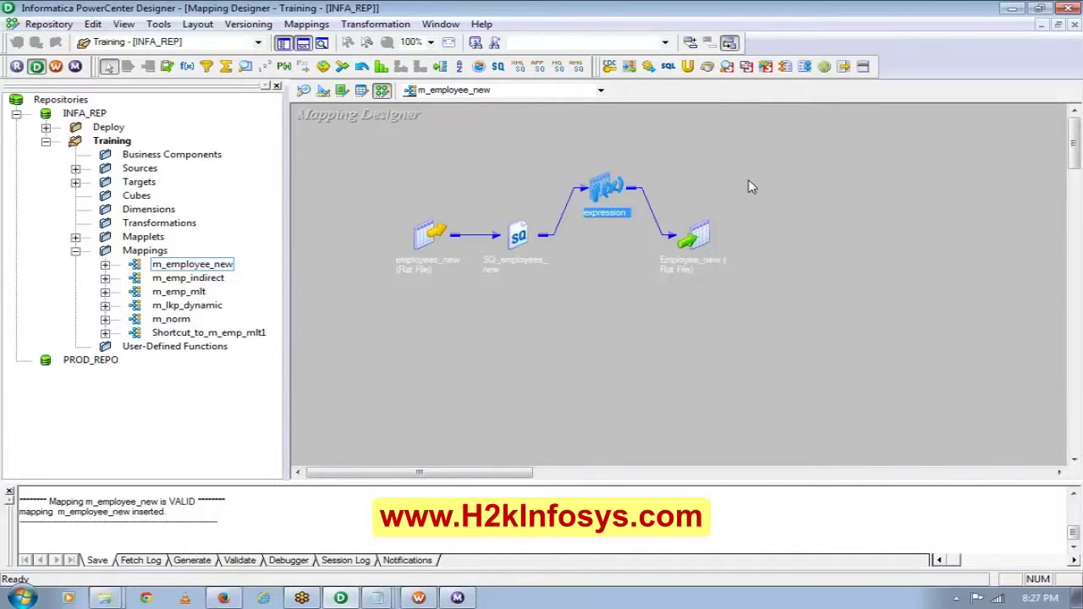
pyautogui.click(671, 203)
pyautogui.moveTo(671, 203); pyautogui.dragTo(771, 320)
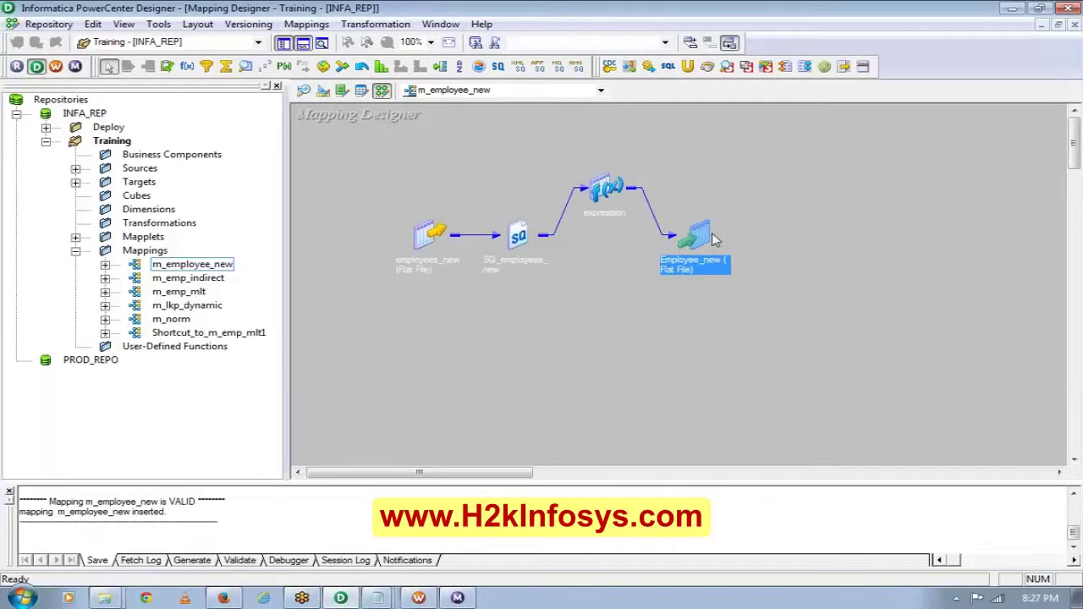
pyautogui.moveTo(568, 167); pyautogui.dragTo(657, 247)
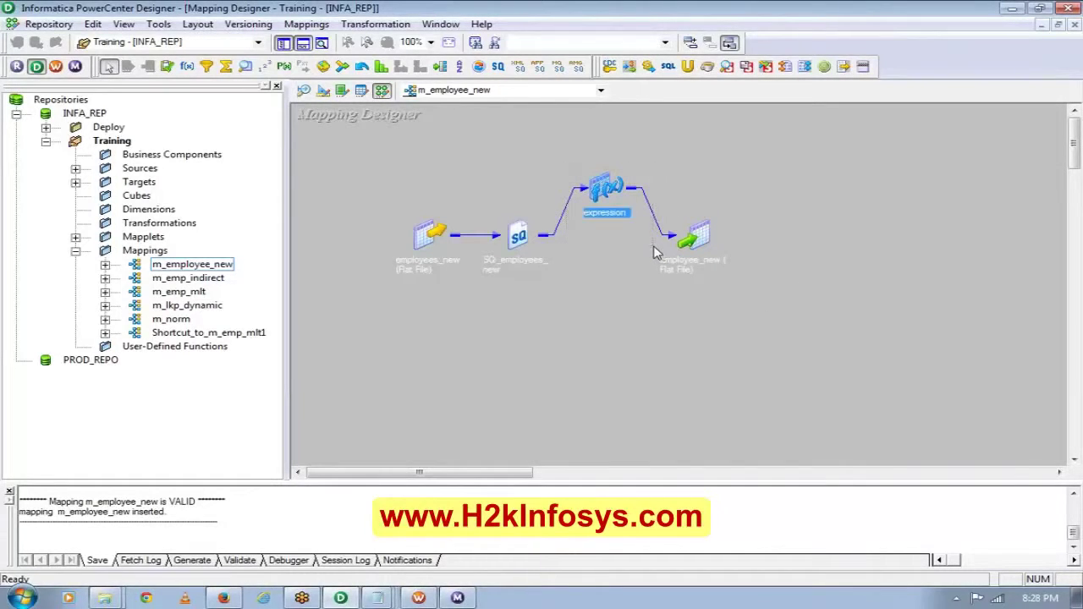
# Step: Examine the transformation types available for creating a new transformation, and close the dialog without creating one
pyautogui.click(375, 23)
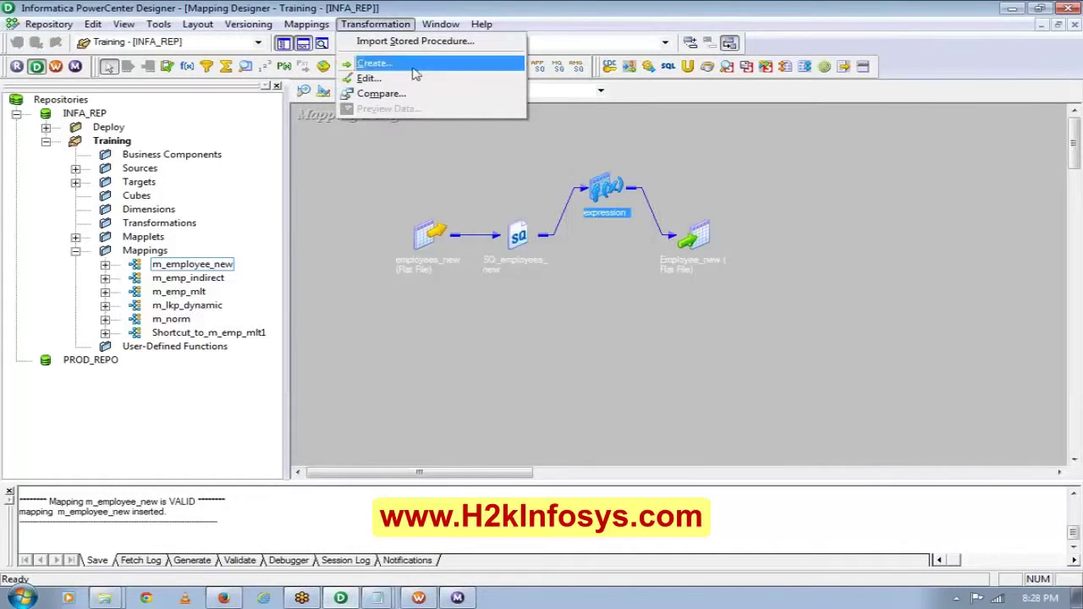
pyautogui.click(406, 74)
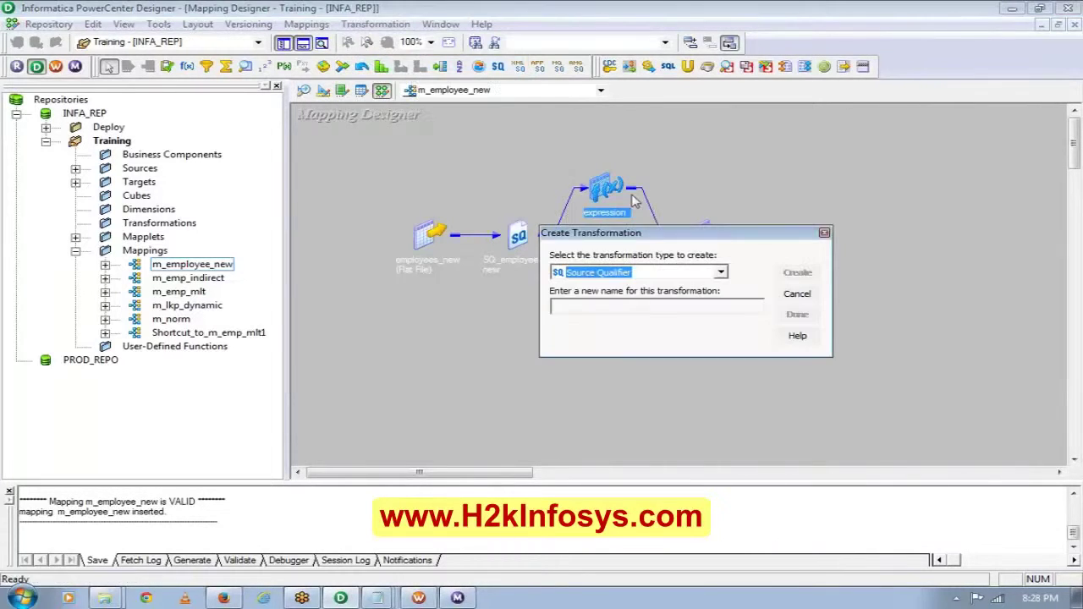
pyautogui.click(722, 272)
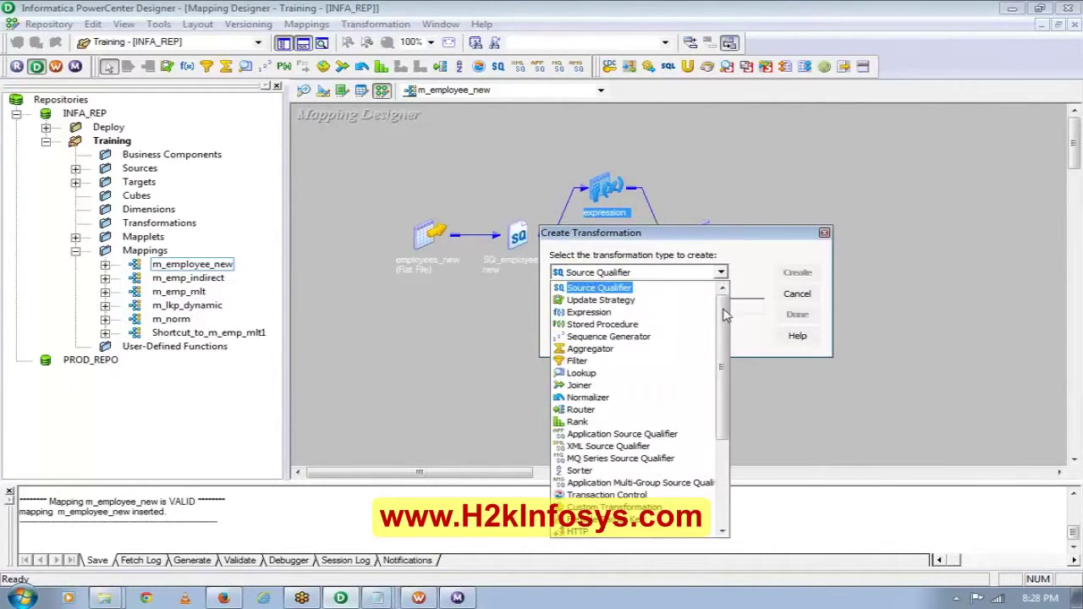
pyautogui.moveTo(726, 316); pyautogui.dragTo(725, 292)
pyautogui.click(823, 238)
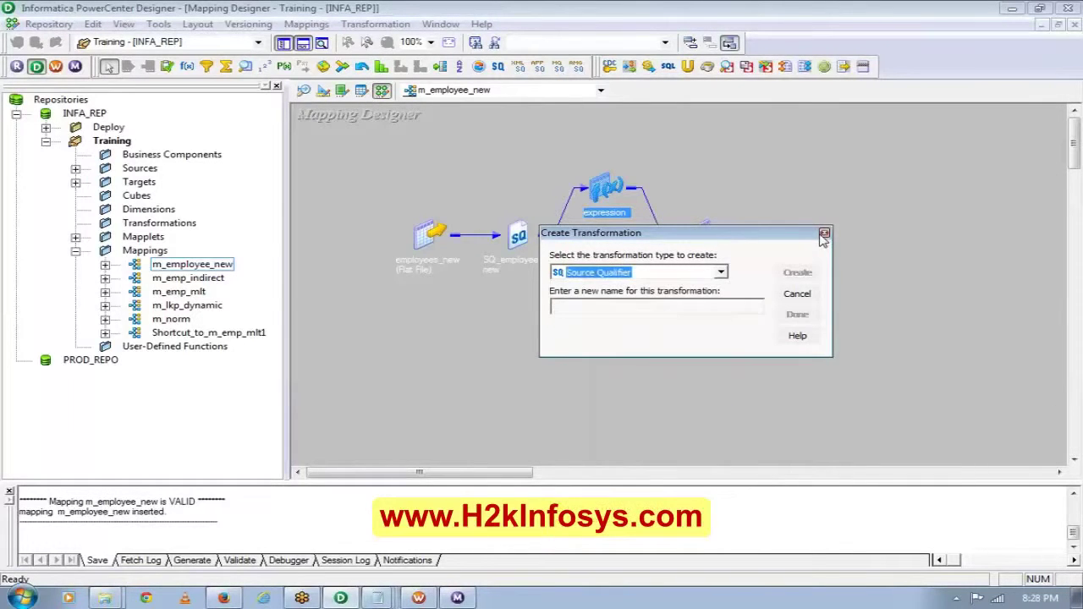
pyautogui.click(824, 237)
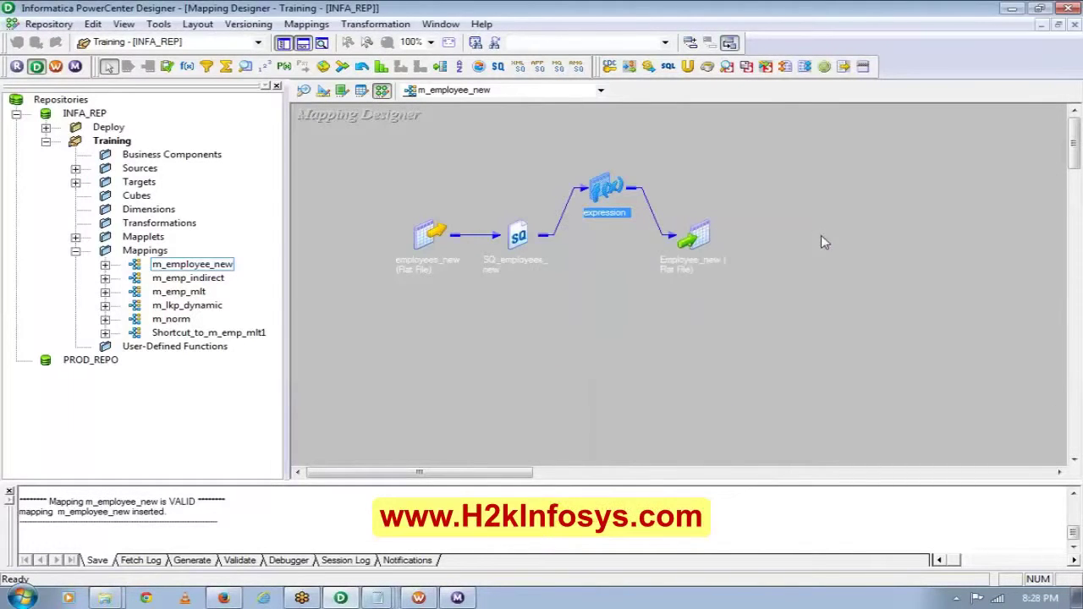
# Step: Check the expression transformation's properties and the FULL_NAME port's formula, and close the editor without changes
pyautogui.doubleClick(615, 197)
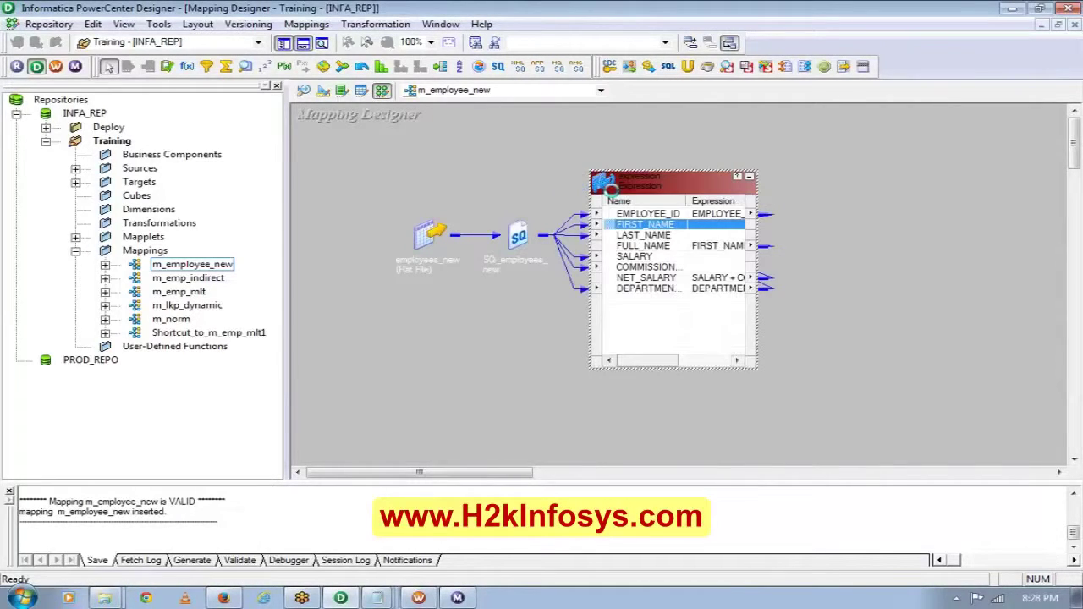
pyautogui.doubleClick(615, 193)
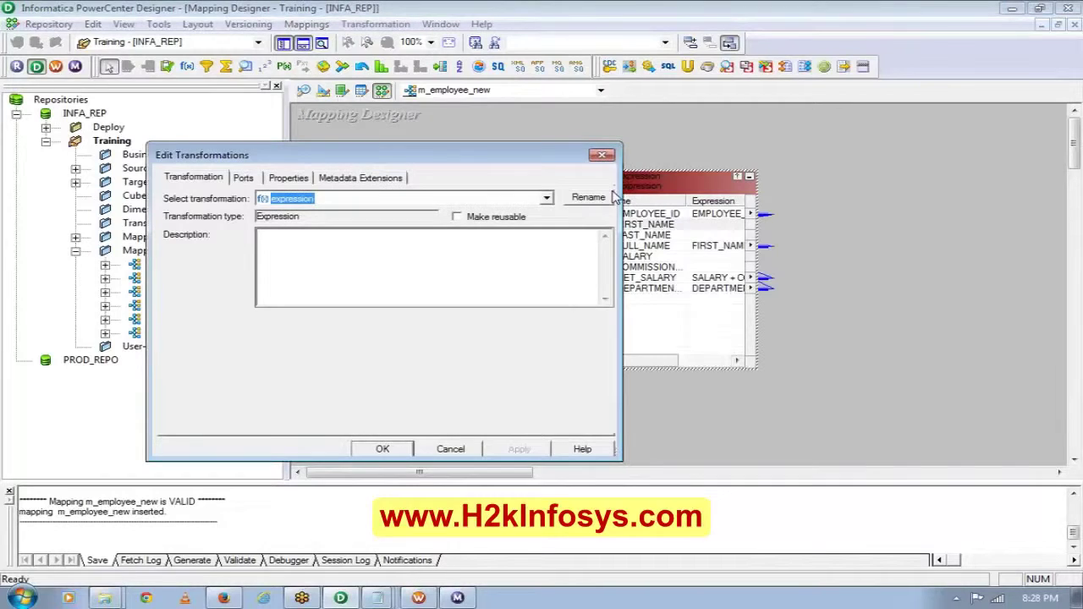
pyautogui.click(300, 181)
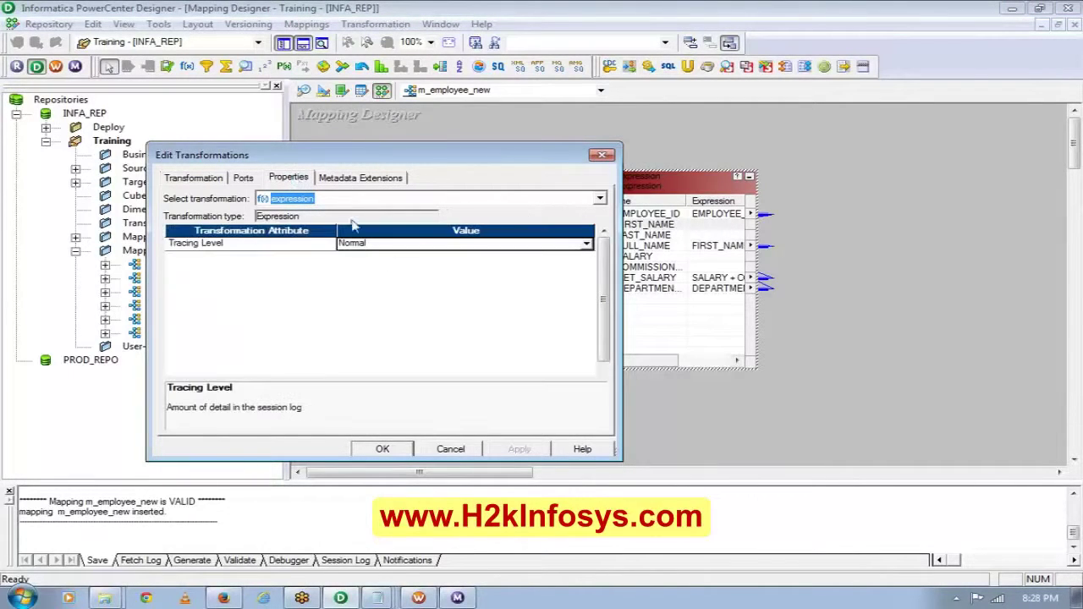
pyautogui.click(247, 179)
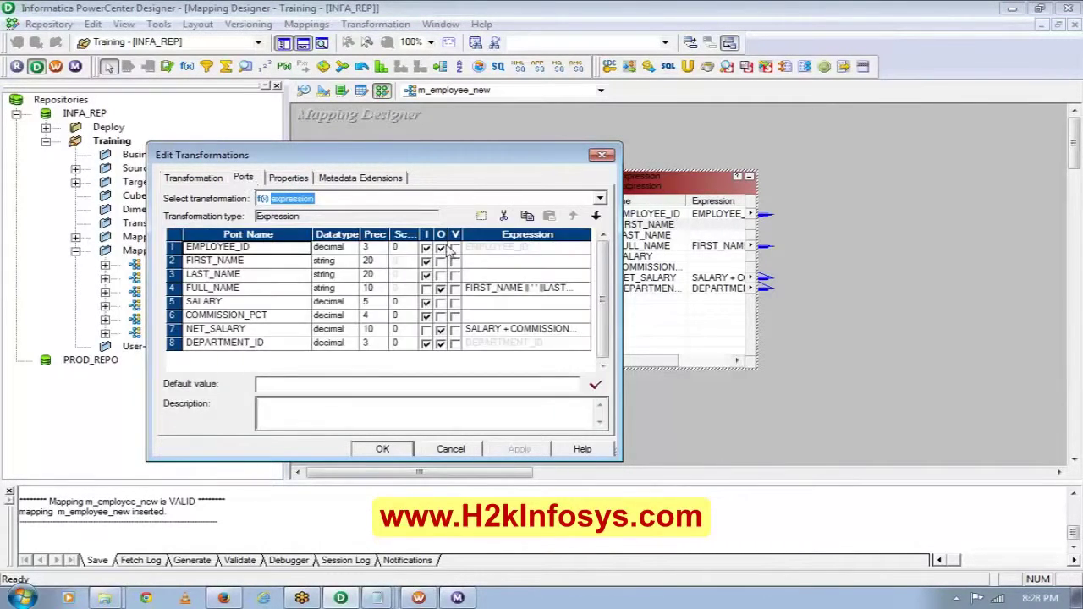
pyautogui.click(581, 288)
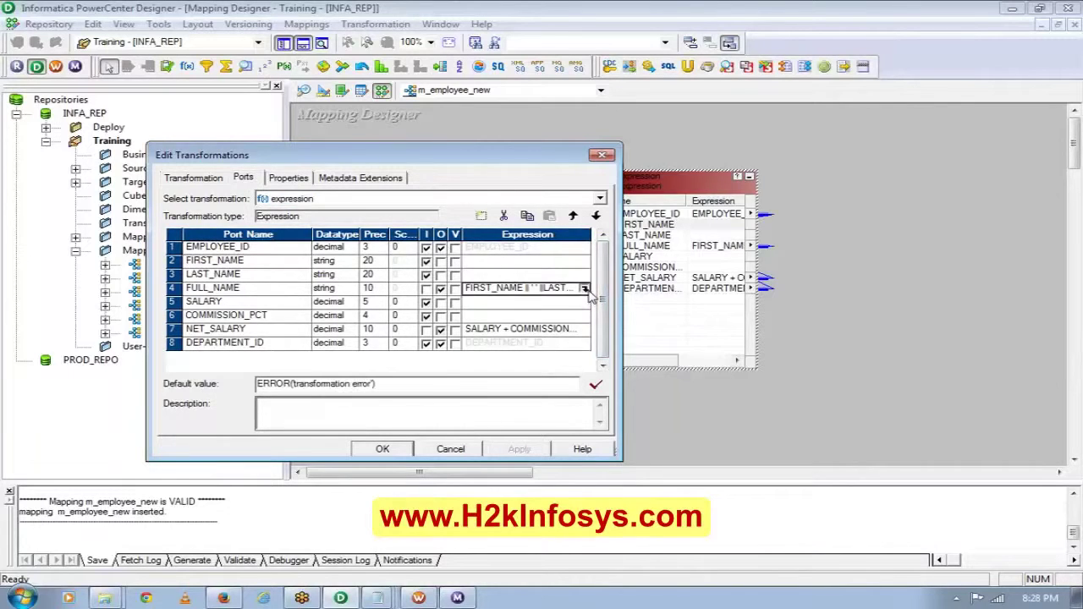
pyautogui.click(585, 288)
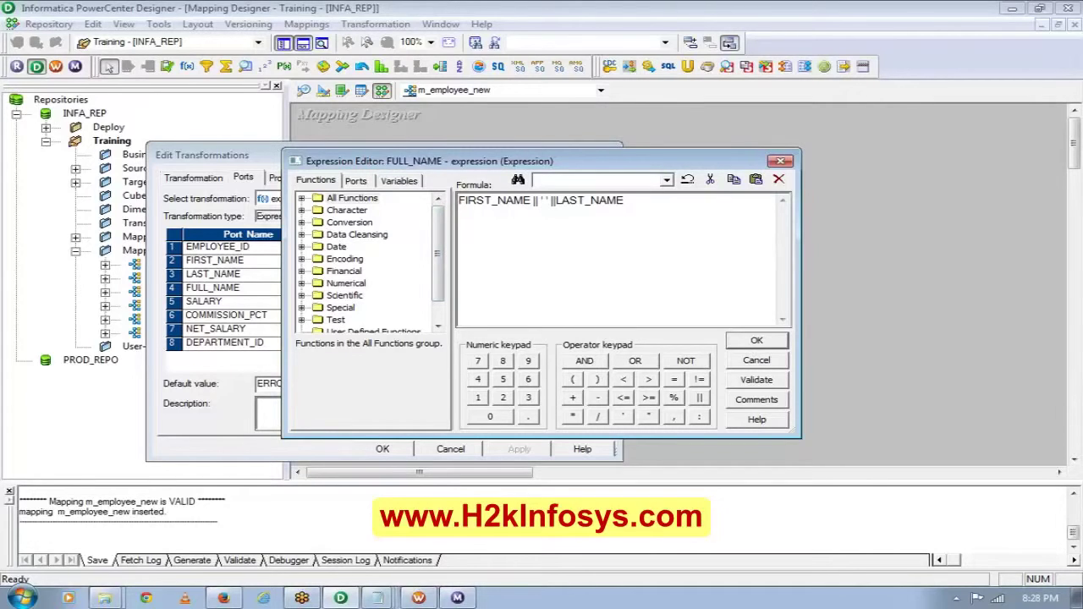
pyautogui.click(757, 340)
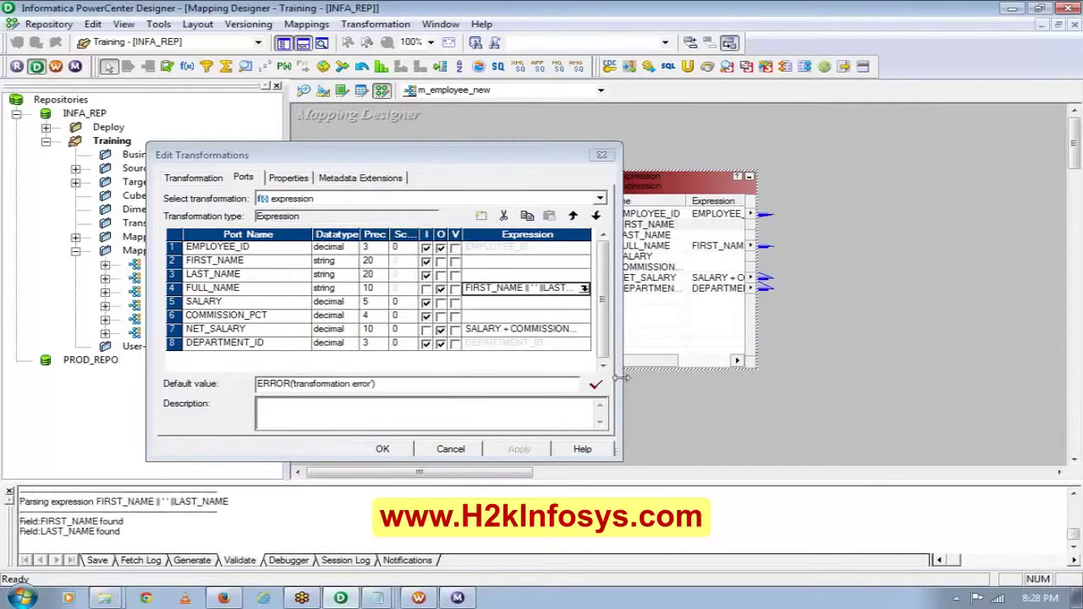
pyautogui.click(450, 449)
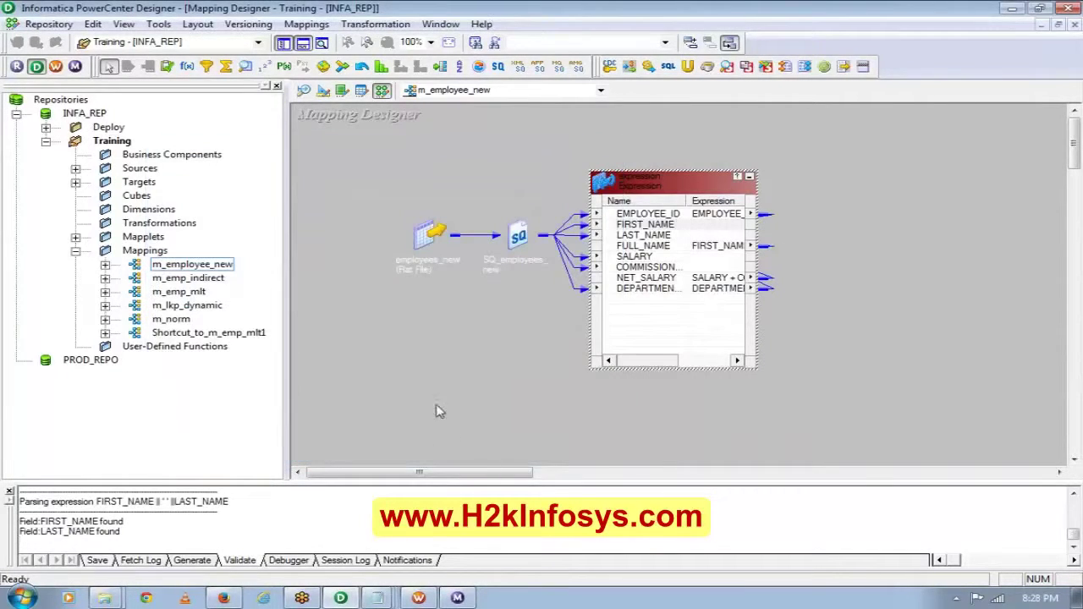
# Step: Insert a column named TELEPHONE between NET_SALARY and DEPARTMENT_ID in the Employee_new target definition
pyautogui.click(324, 91)
pyautogui.doubleClick(465, 247)
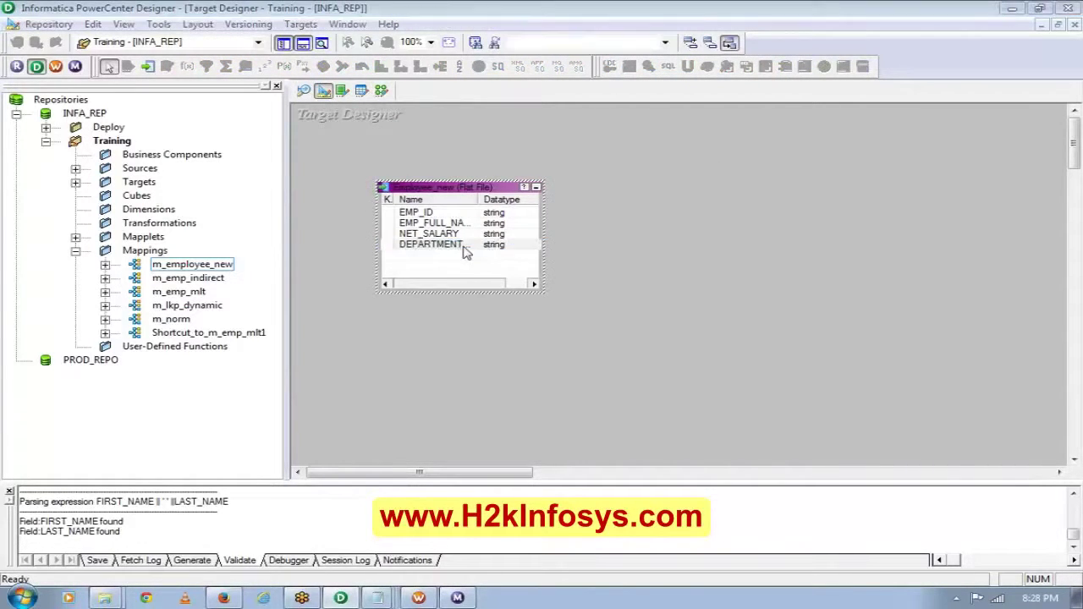
pyautogui.click(178, 274)
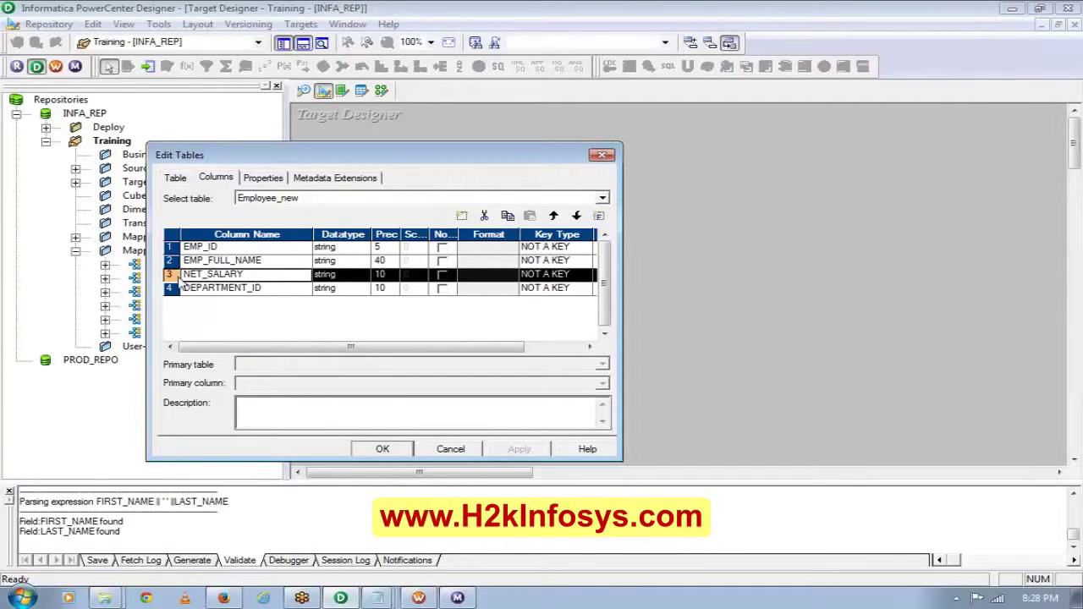
pyautogui.click(462, 216)
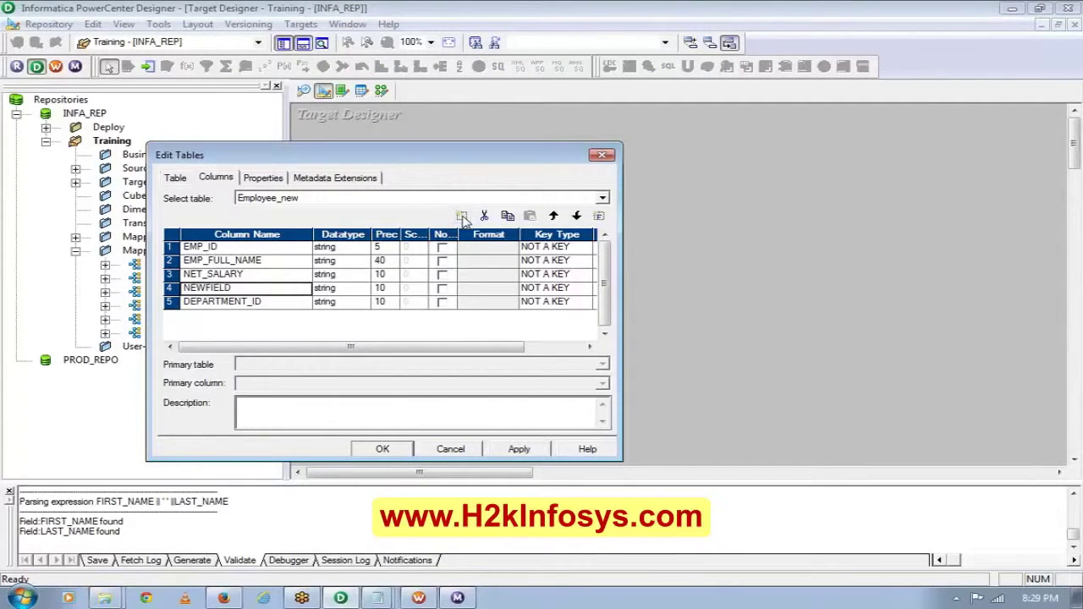
pyautogui.click(215, 288)
pyautogui.moveTo(231, 288); pyautogui.dragTo(197, 287)
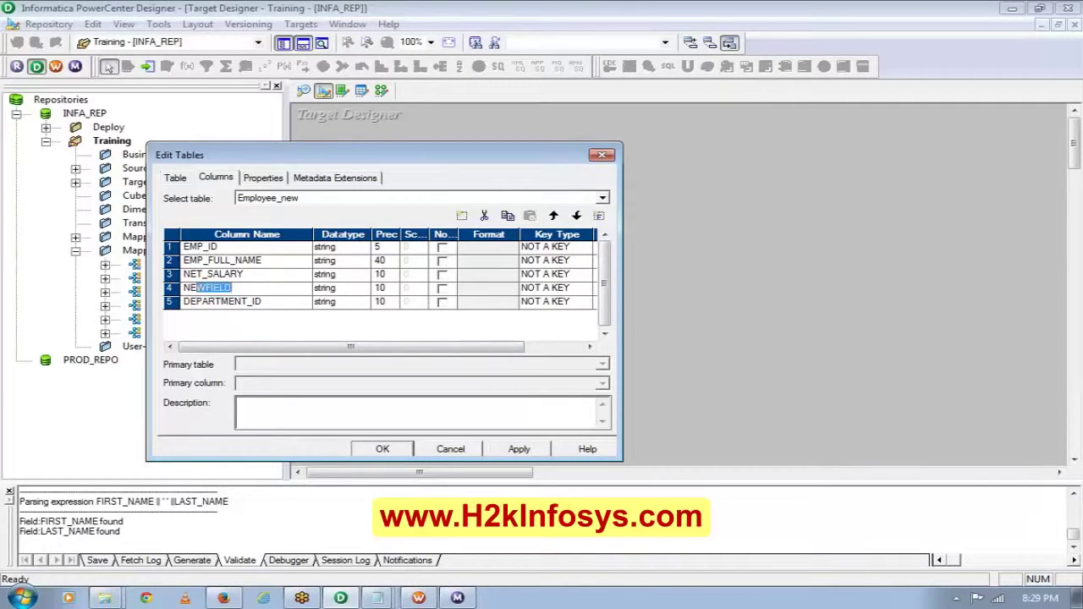
pyautogui.click(179, 289)
pyautogui.write('TELEPHONE')
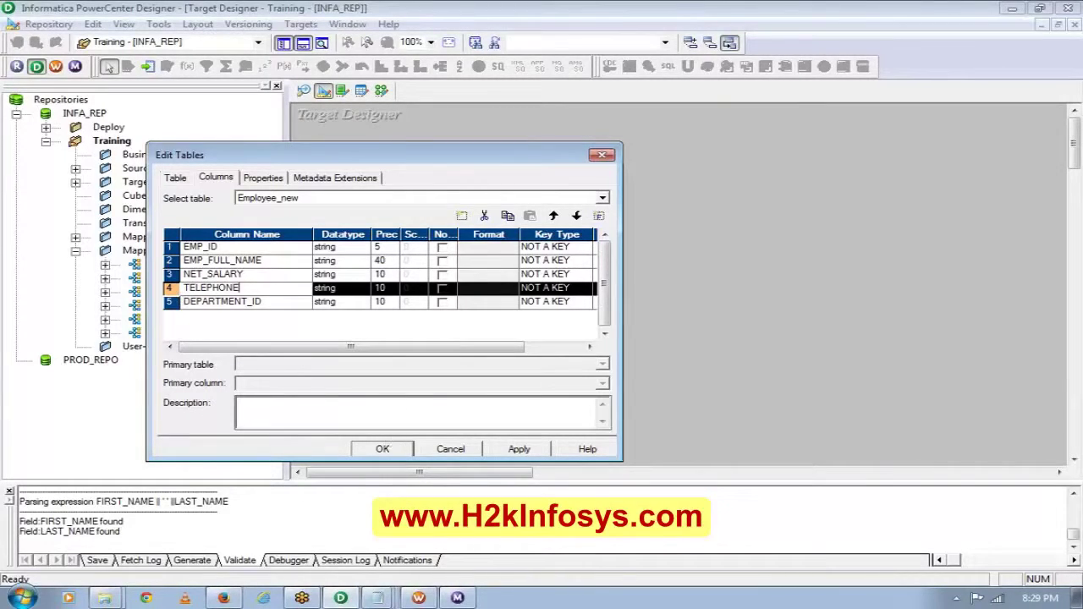
# Step: Set the TELEPHONE column's precision to 15 and accept the edited target definition
pyautogui.click(397, 454)
pyautogui.click(387, 288)
pyautogui.click(393, 286)
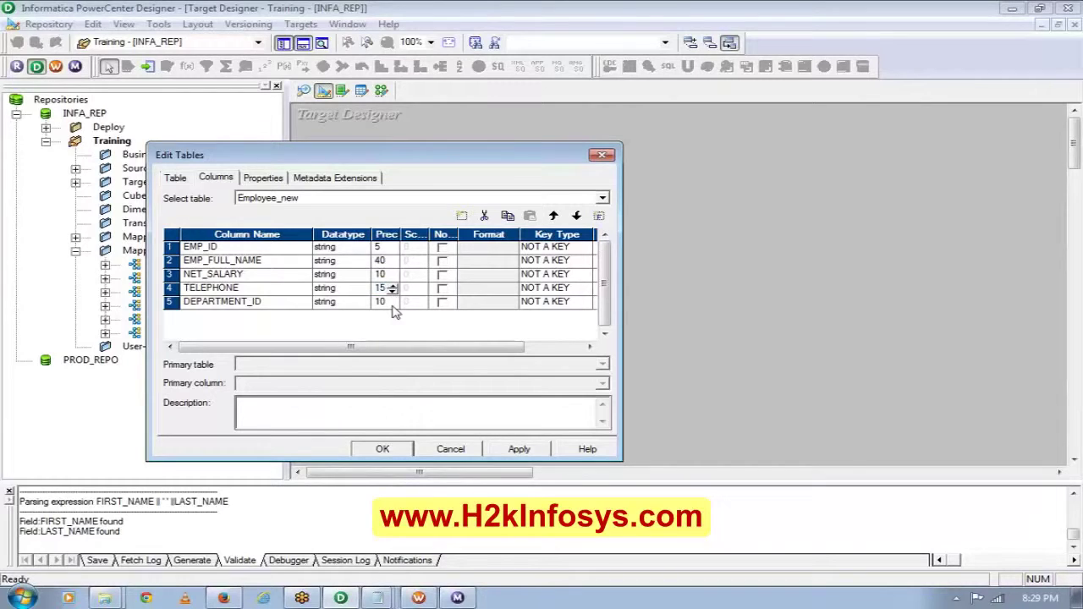
pyautogui.click(385, 451)
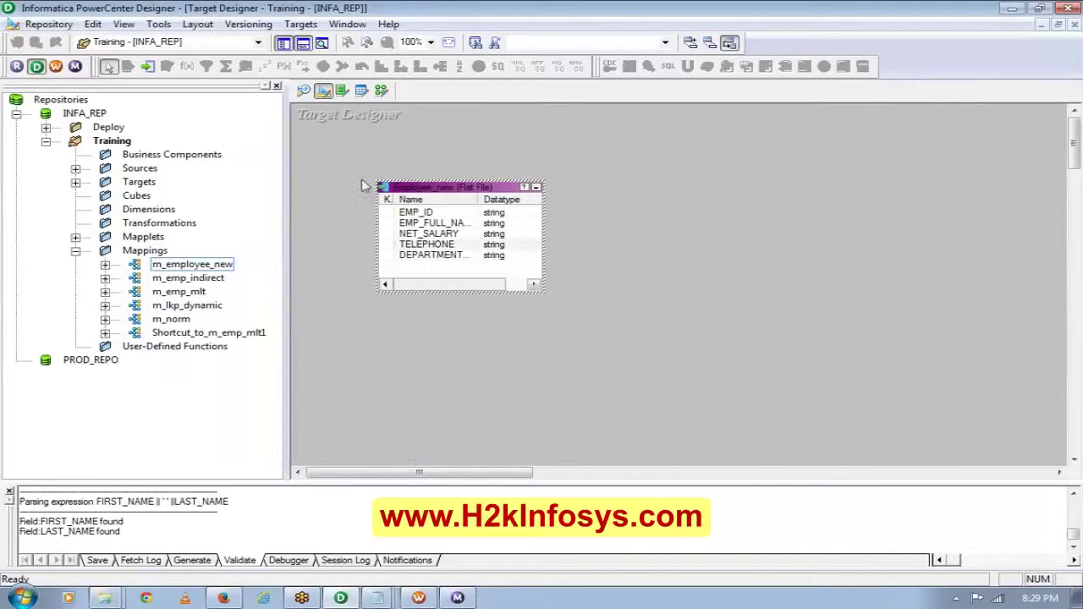
# Step: In the m_employee_new mapping, link the phone number port of the SQ_employees_new source qualifier into the expression transformation as a new port
pyautogui.click(304, 90)
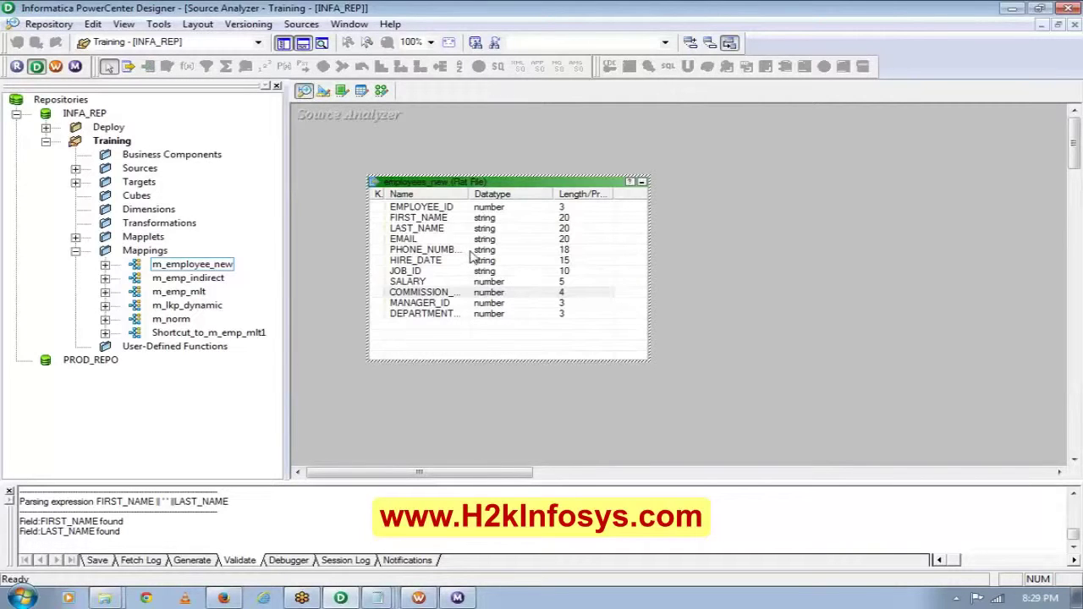
pyautogui.click(381, 89)
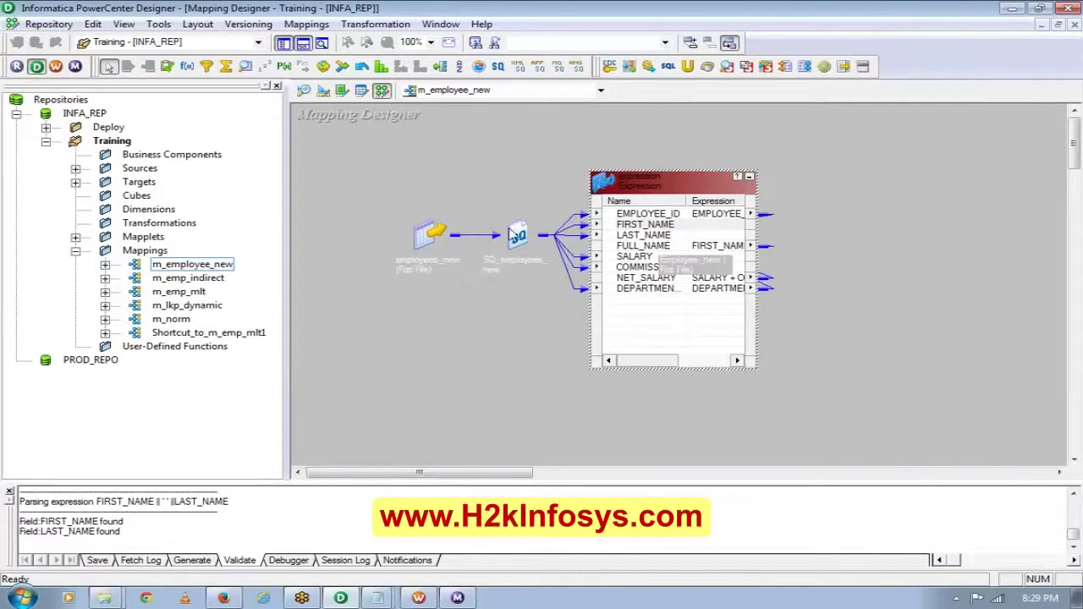
pyautogui.doubleClick(518, 236)
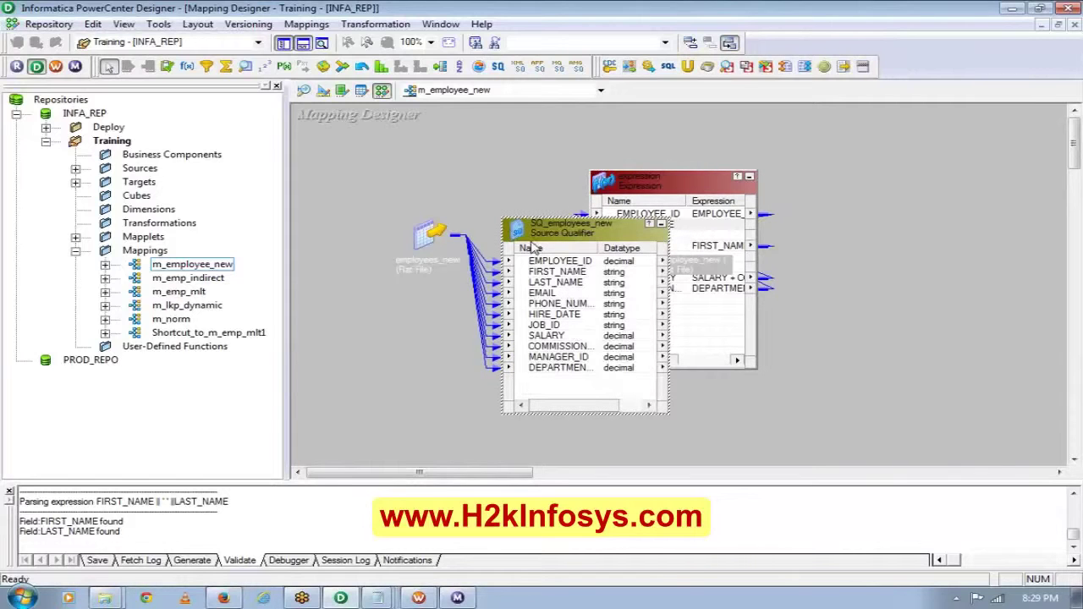
pyautogui.moveTo(535, 234); pyautogui.dragTo(392, 208)
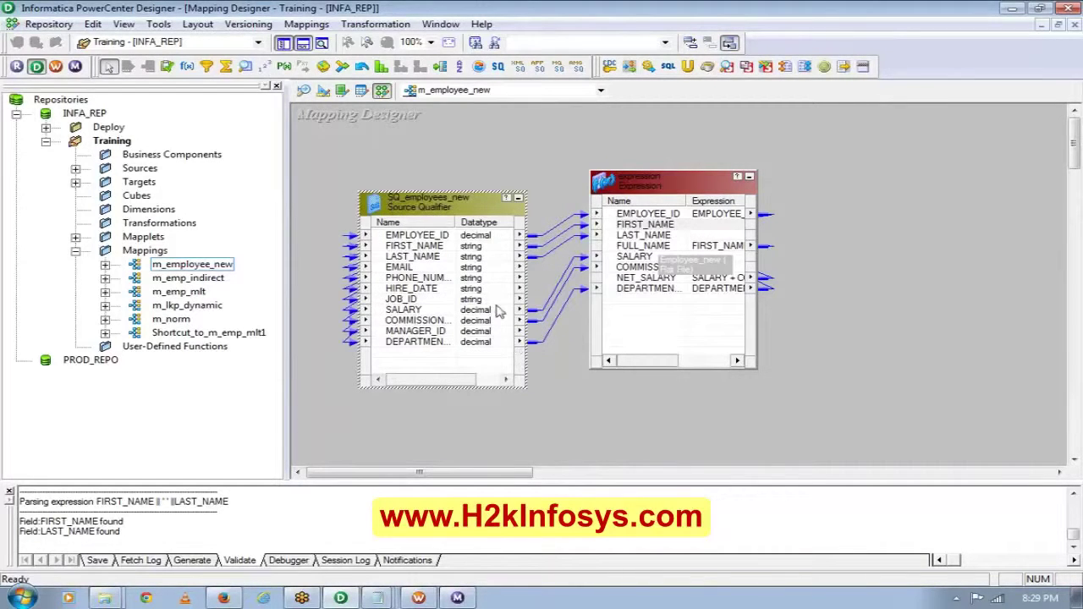
pyautogui.moveTo(464, 287); pyautogui.dragTo(645, 323)
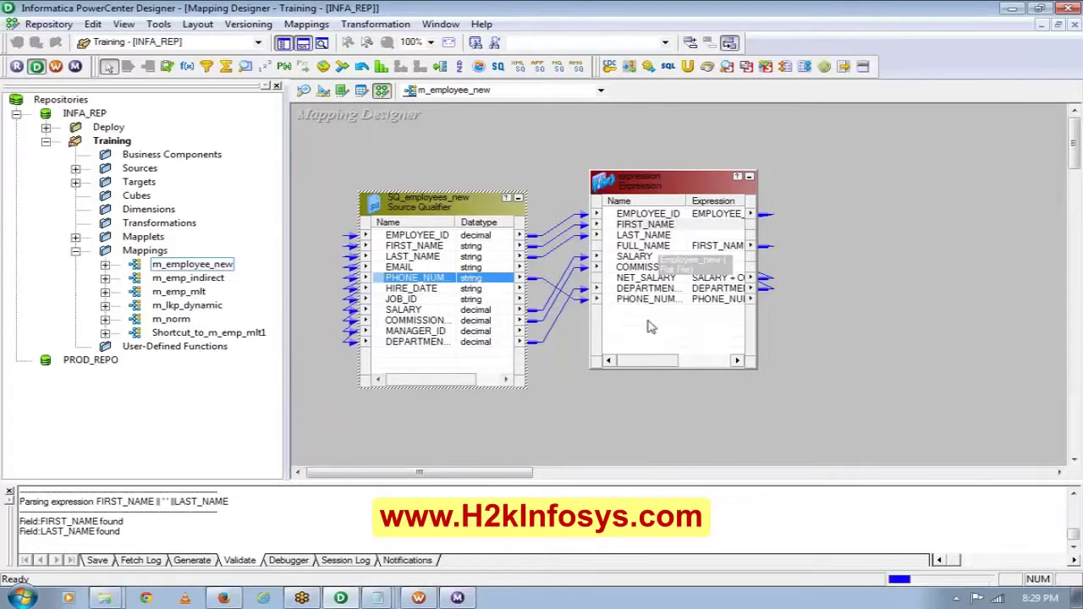
# Step: Collapse the SQ_employees_new source qualifier to an icon and move the expression transformation clear of the Employee_new target
pyautogui.click(518, 200)
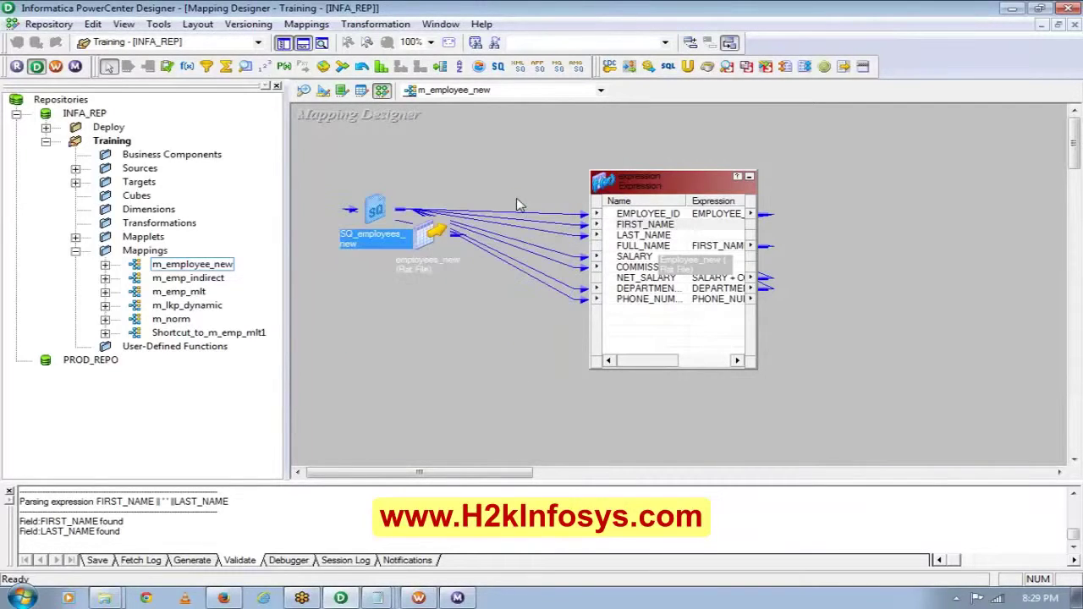
pyautogui.moveTo(643, 180); pyautogui.dragTo(479, 146)
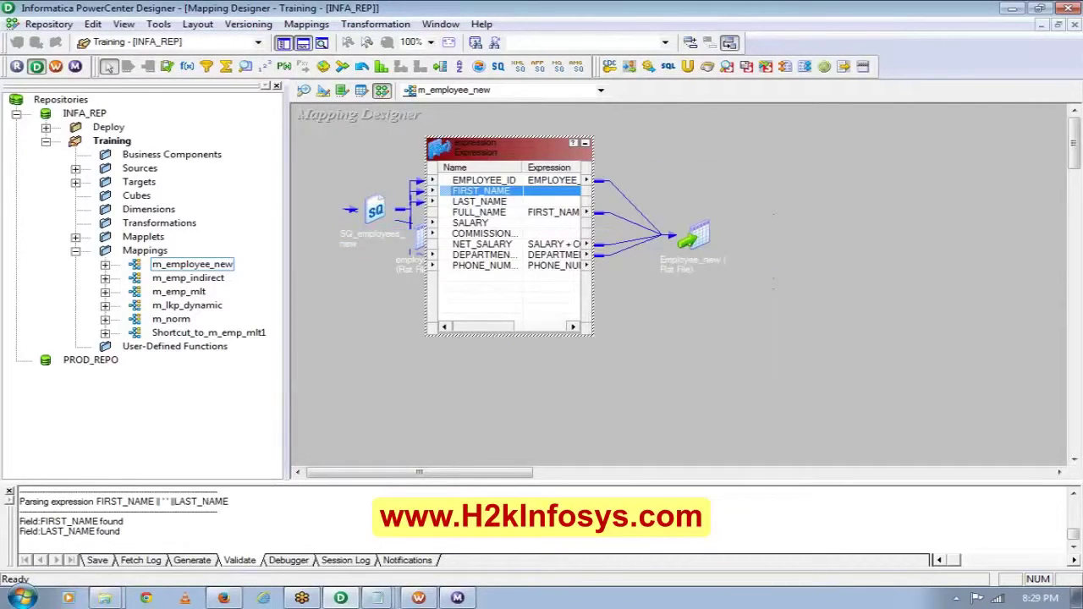
pyautogui.click(378, 599)
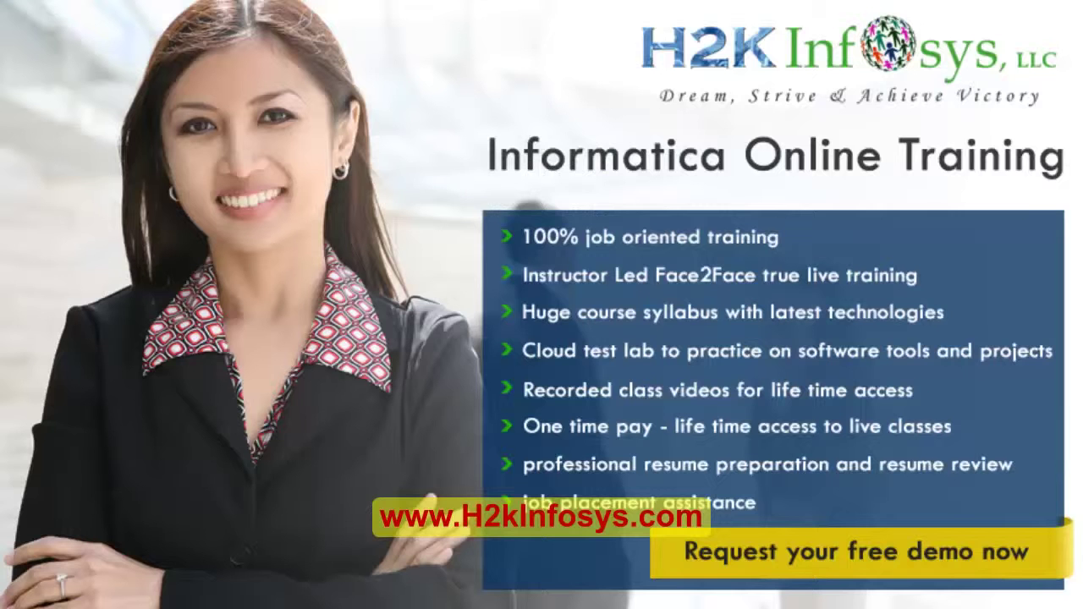